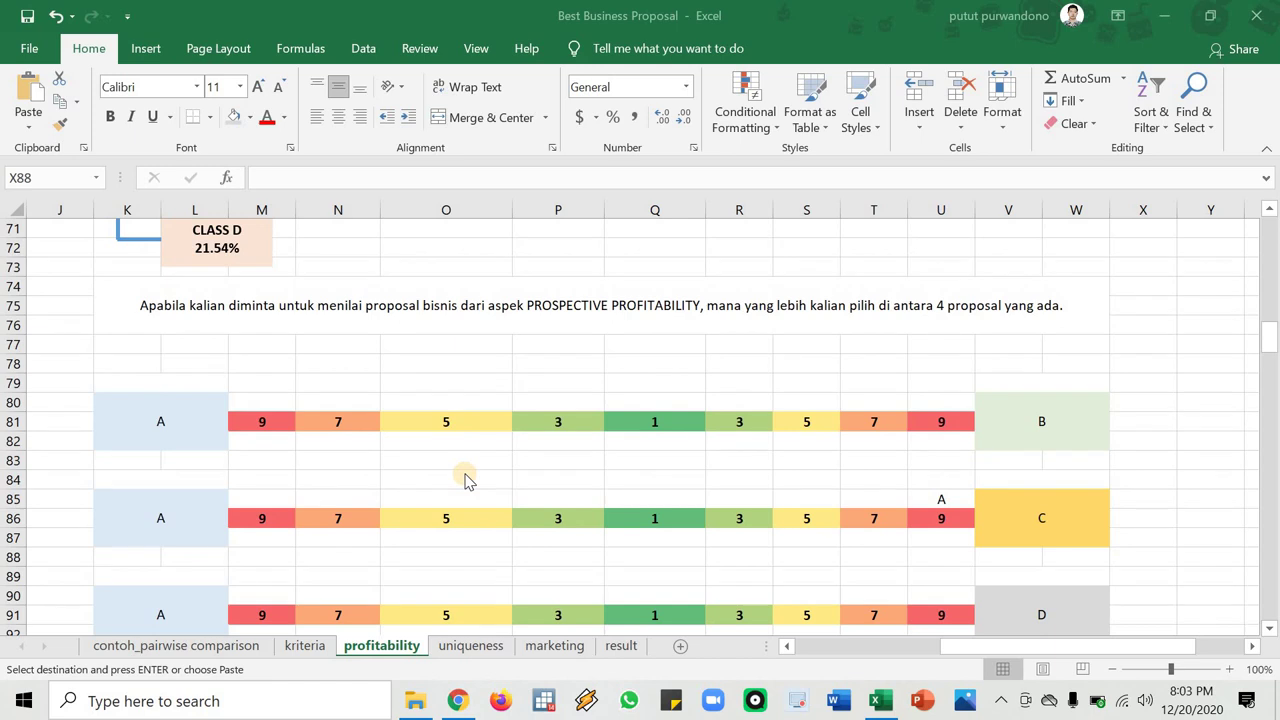
Examine the Class A to Class D weights under Prospective Profitability in the hierarchy diagram
scroll(467, 479, "up", 5)
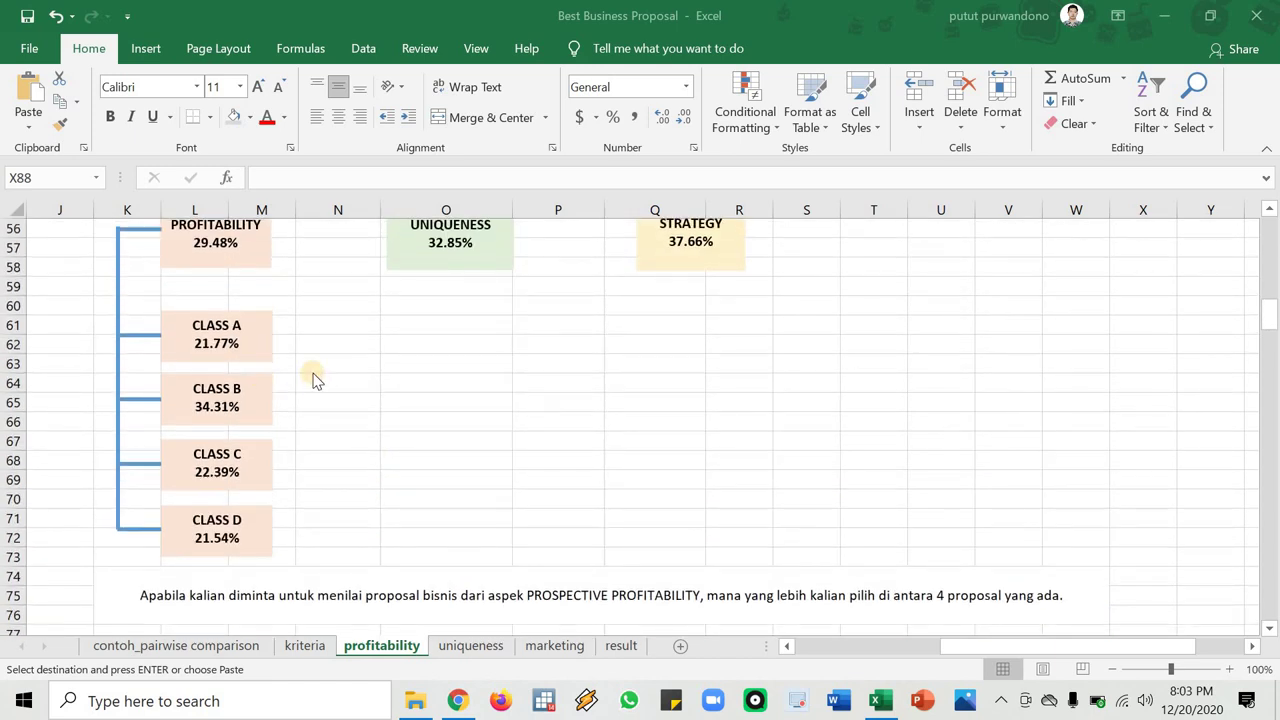
scroll(313, 379, "up", 1)
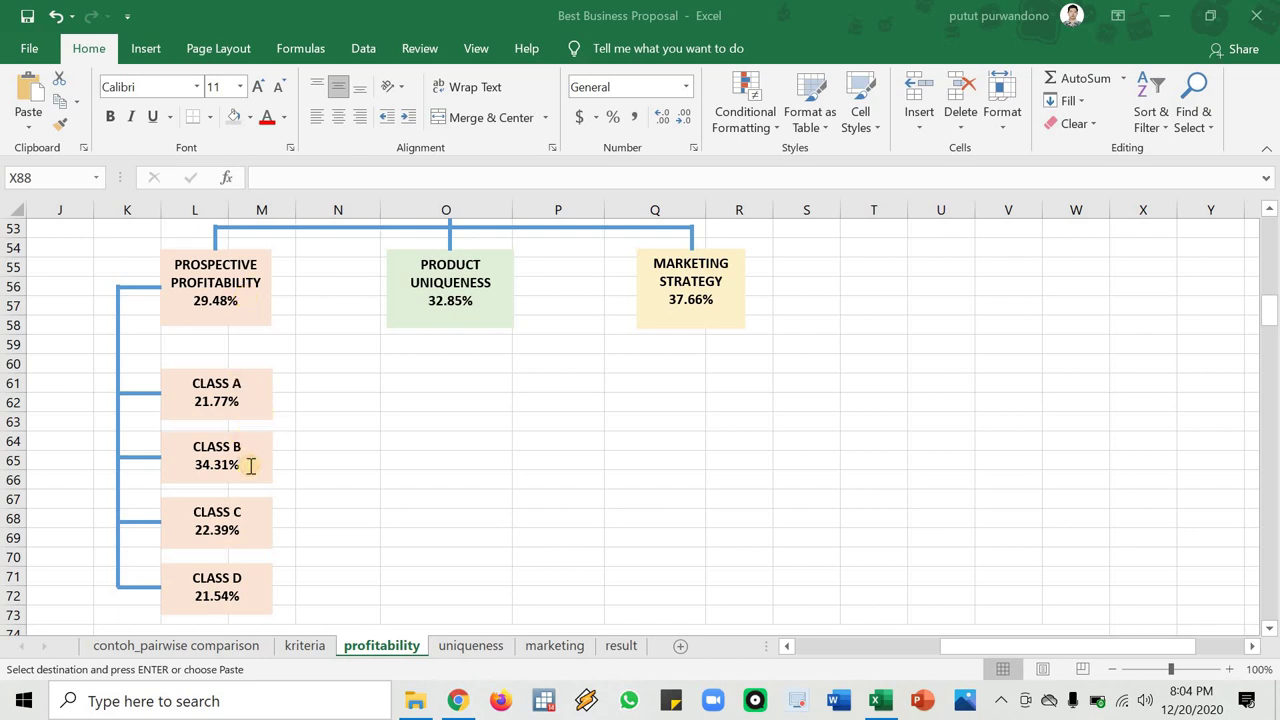
left_click(237, 402)
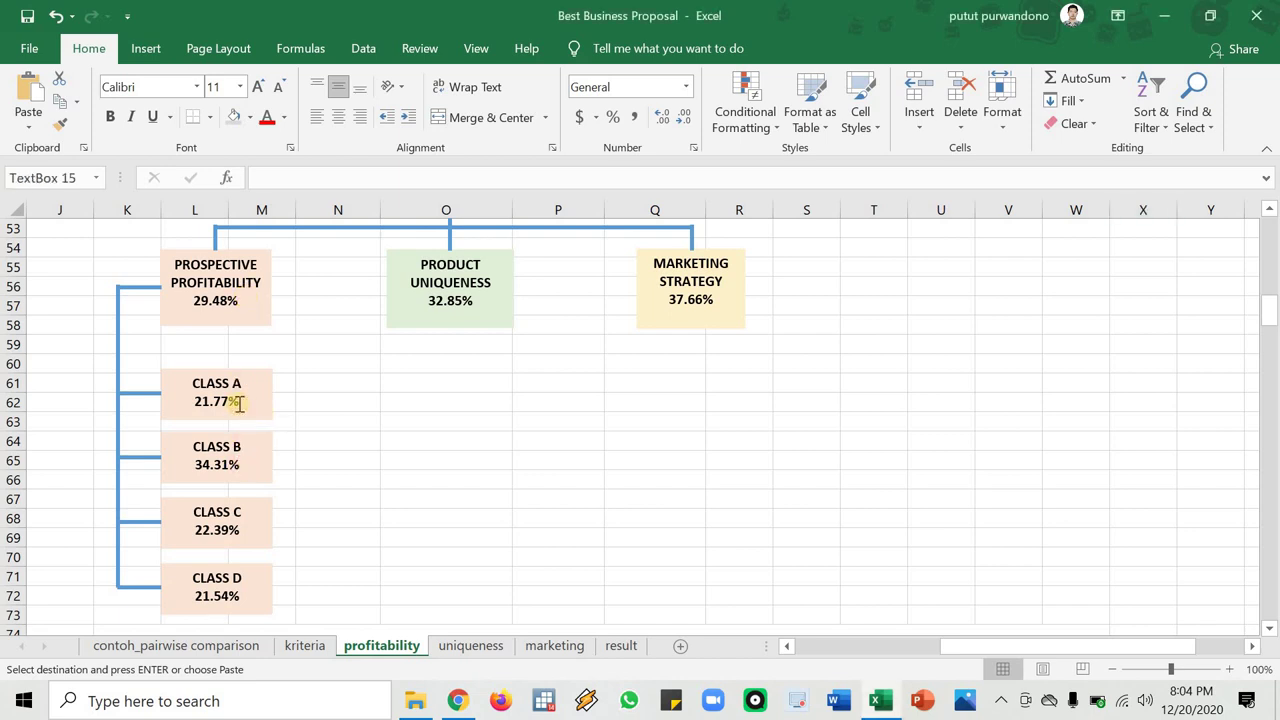
left_click(221, 519)
Examine the profitability comparison scales on rows 80 to 107, going through the first alternative of each pair
scroll(337, 423, "down", 5)
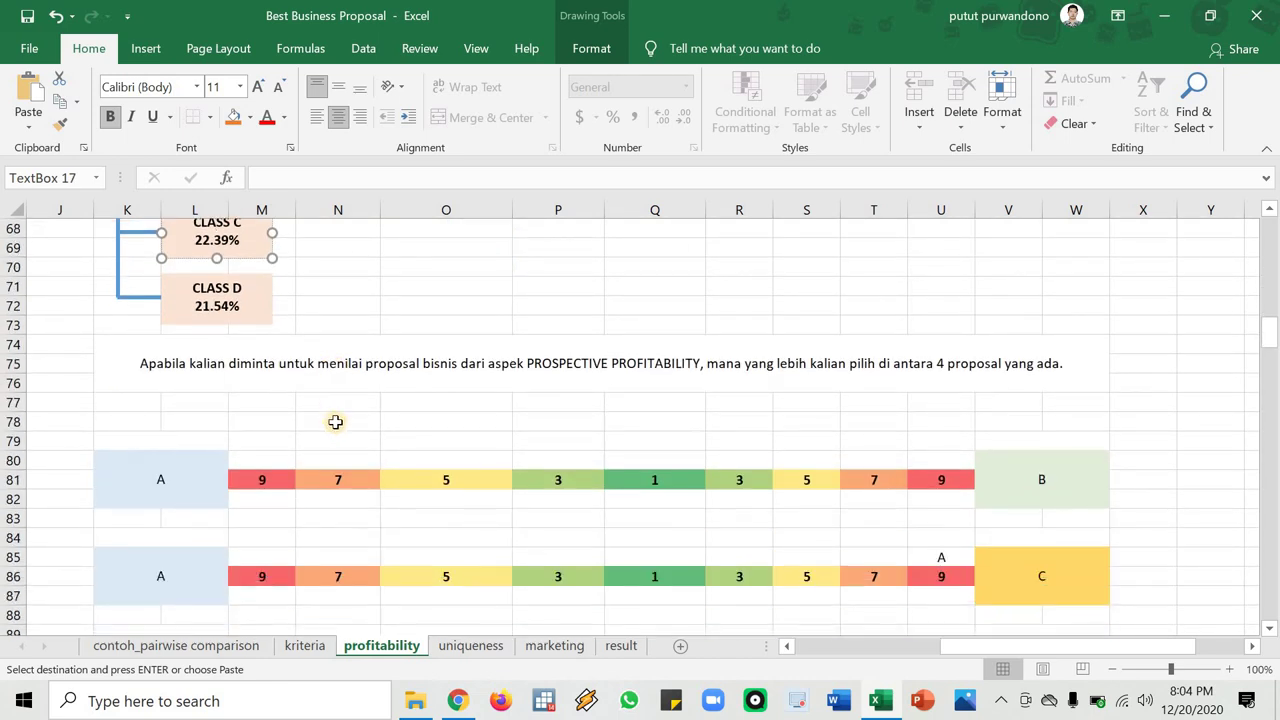
scroll(337, 432, "down", 1)
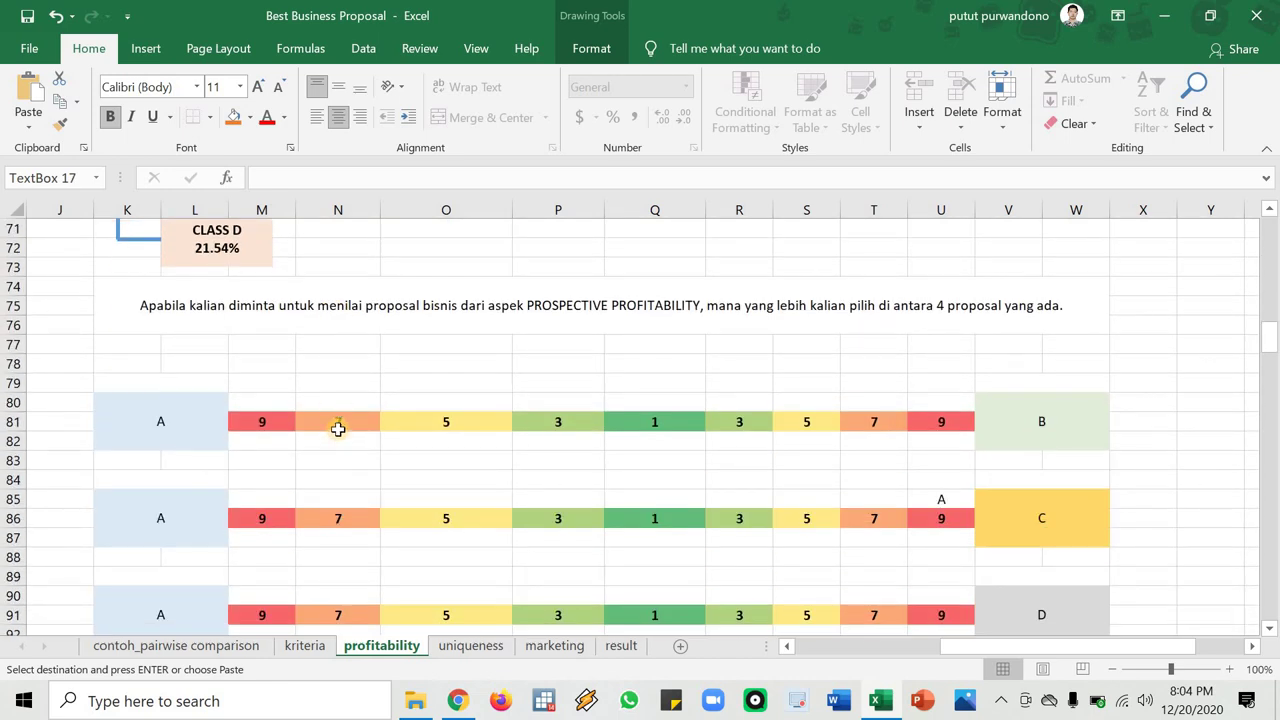
scroll(338, 430, "down", 1)
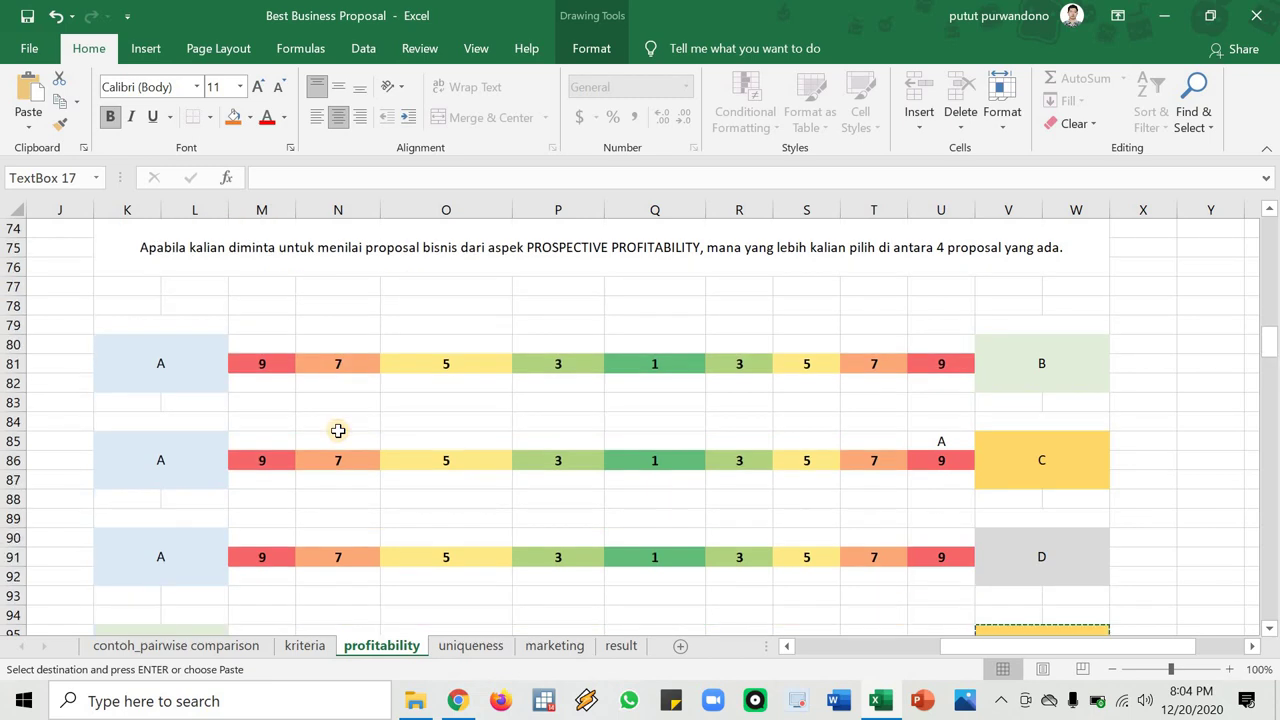
left_click(175, 374)
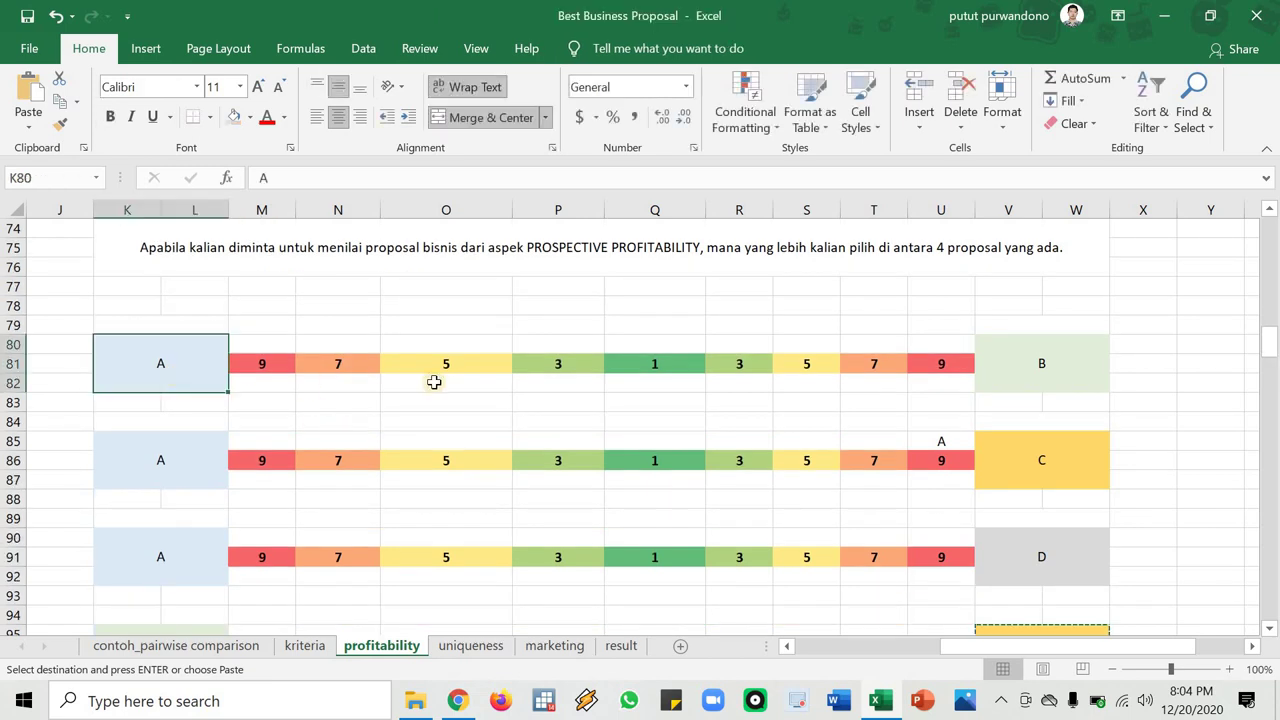
left_click(1040, 374)
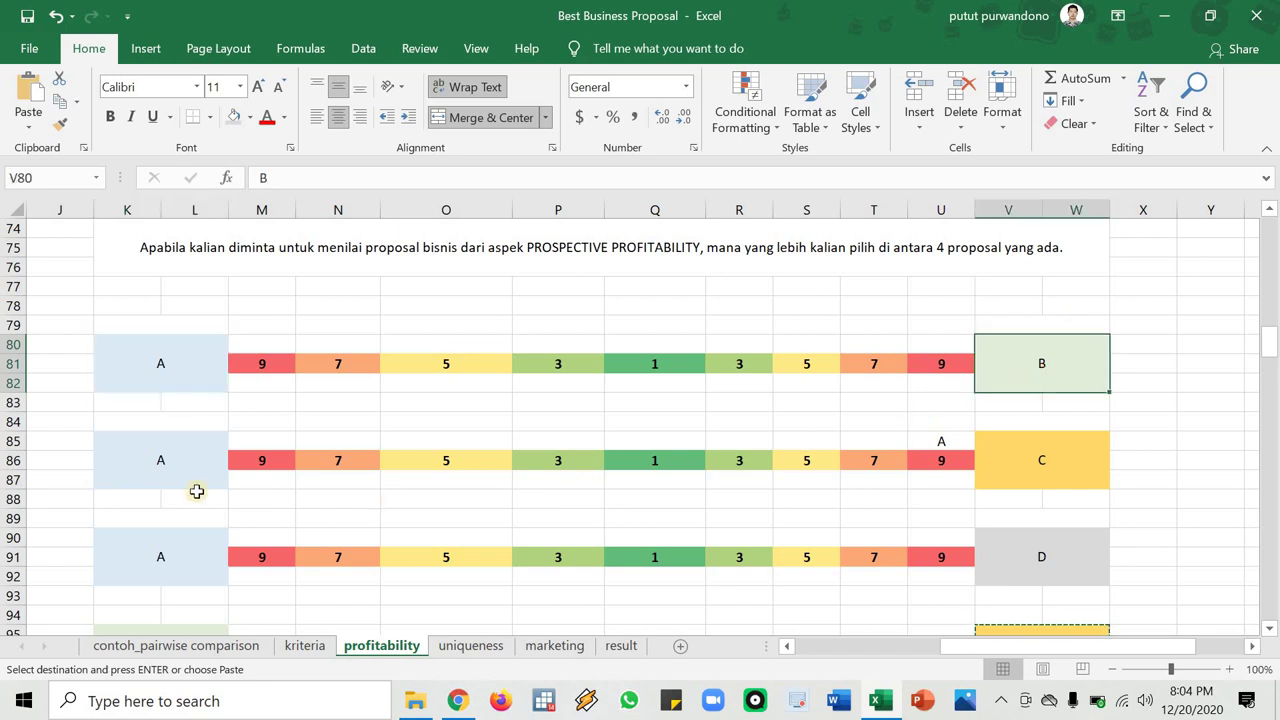
left_click(187, 375)
scroll(191, 380, "down", 1)
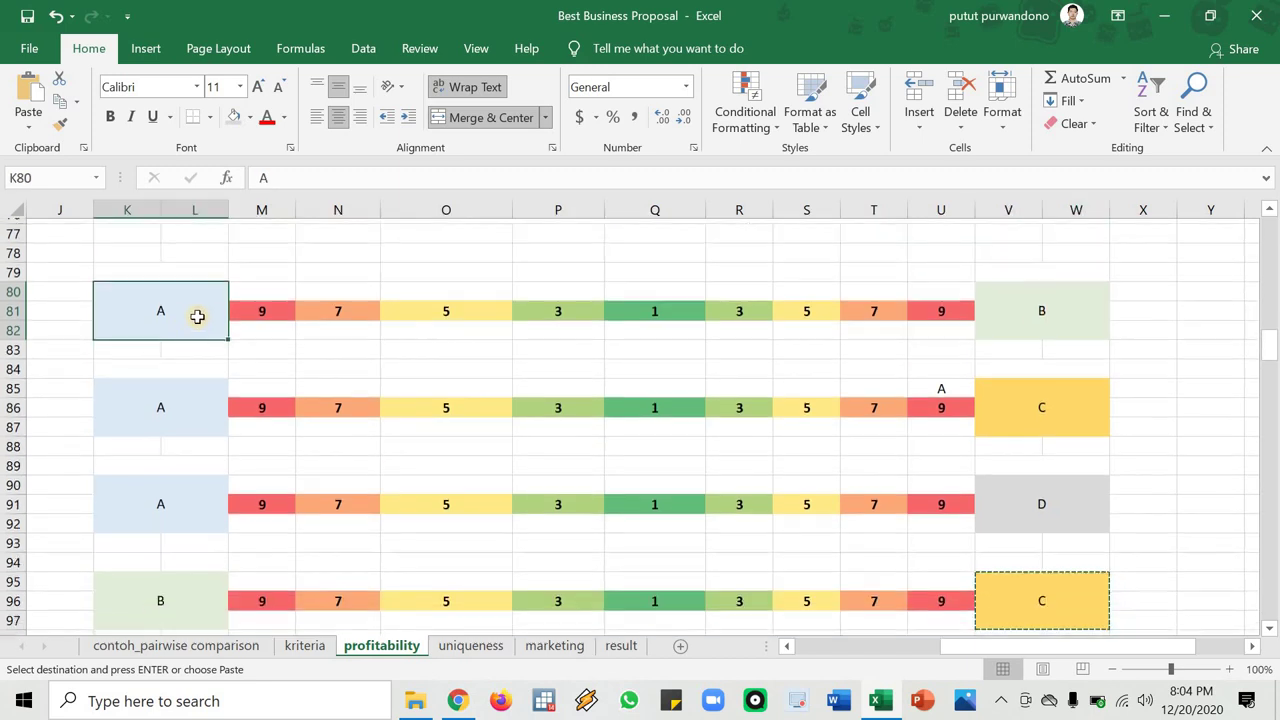
left_click(200, 406)
left_click(199, 518)
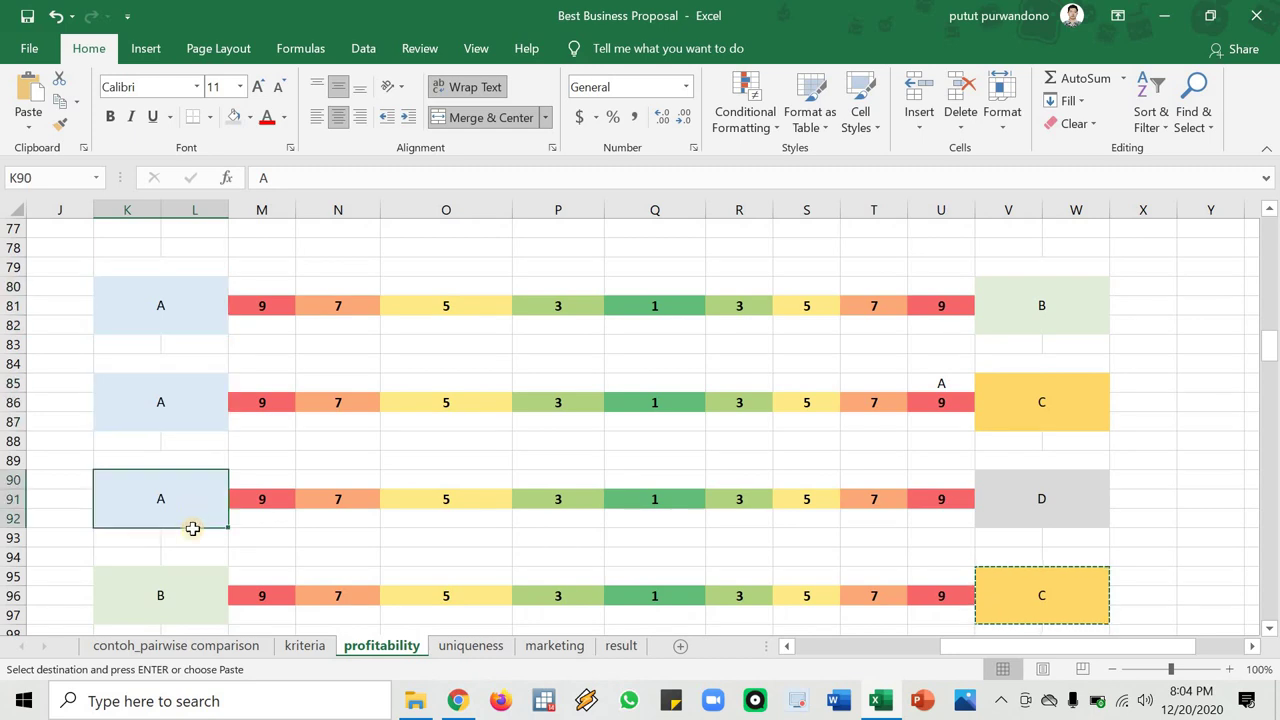
scroll(191, 515, "down", 2)
left_click(203, 483)
scroll(182, 594, "down", 2)
left_click(185, 465)
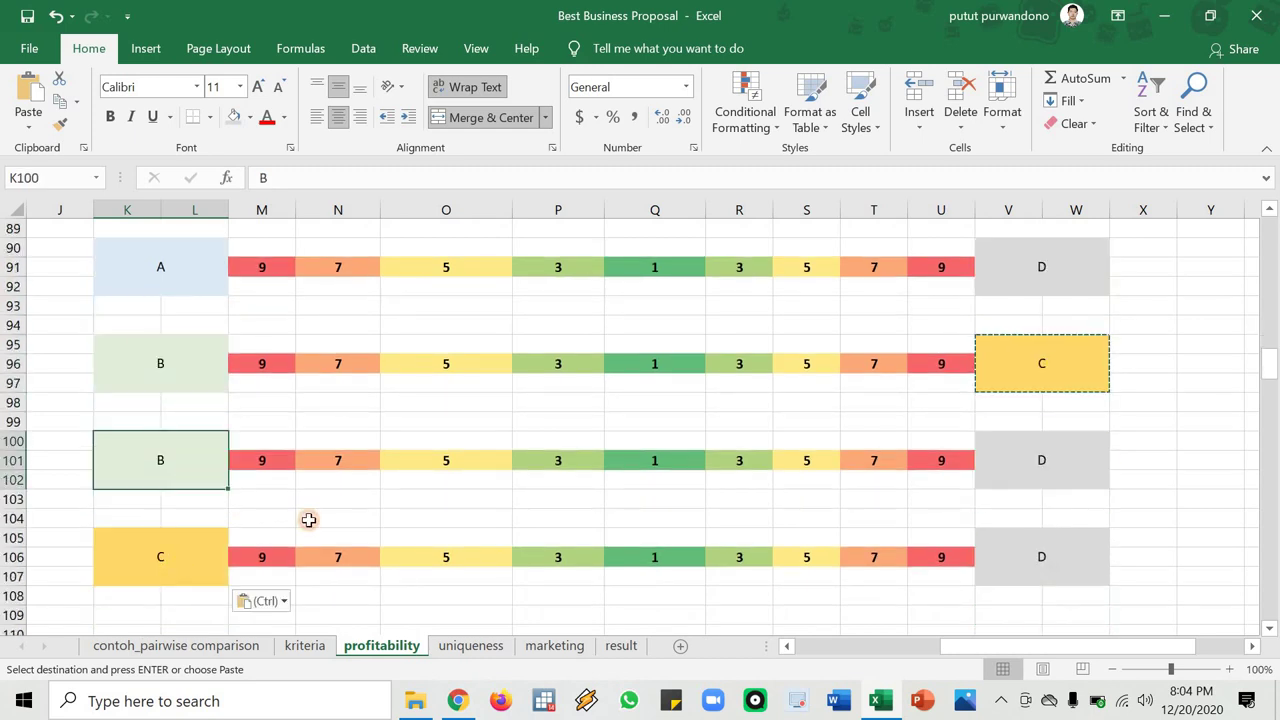
left_click(182, 560)
scroll(474, 429, "up", 3)
scroll(250, 360, "up", 2)
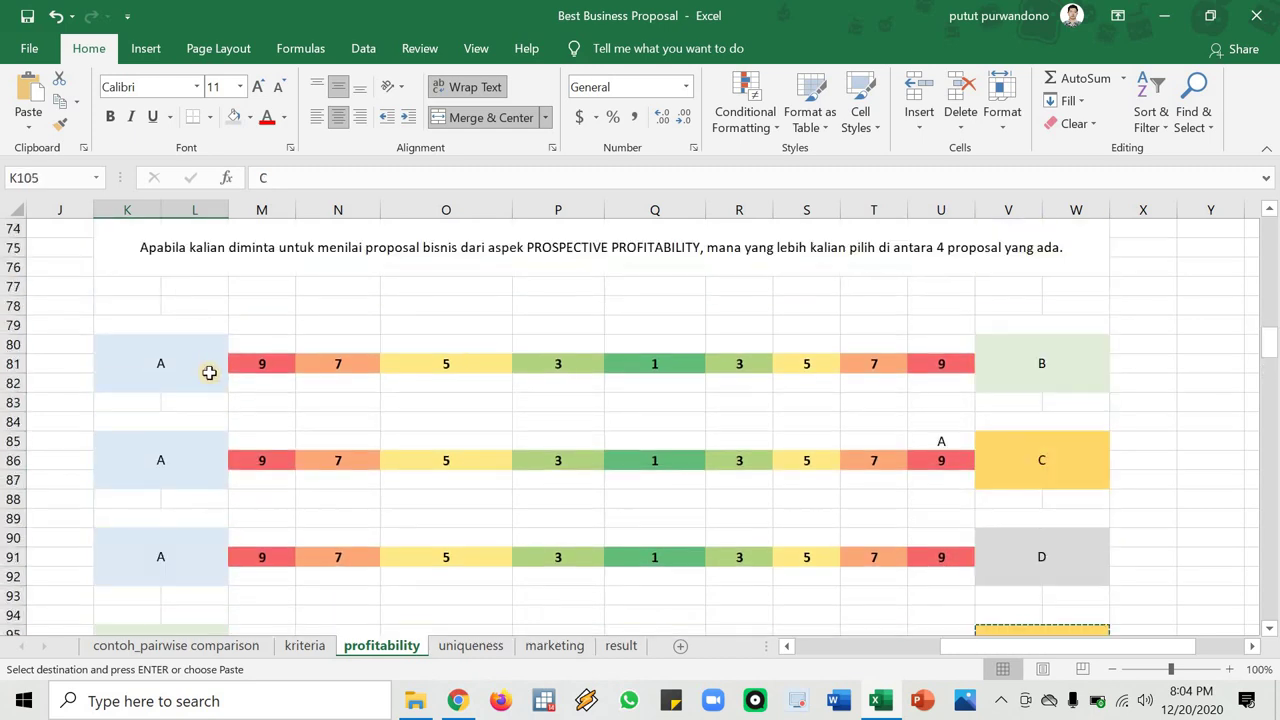
Go through the profitability comparison pairs again, from A versus B to C versus D, checking the opposing alternatives
left_click(209, 370)
key("Tab")
key("Tab")
key("Tab")
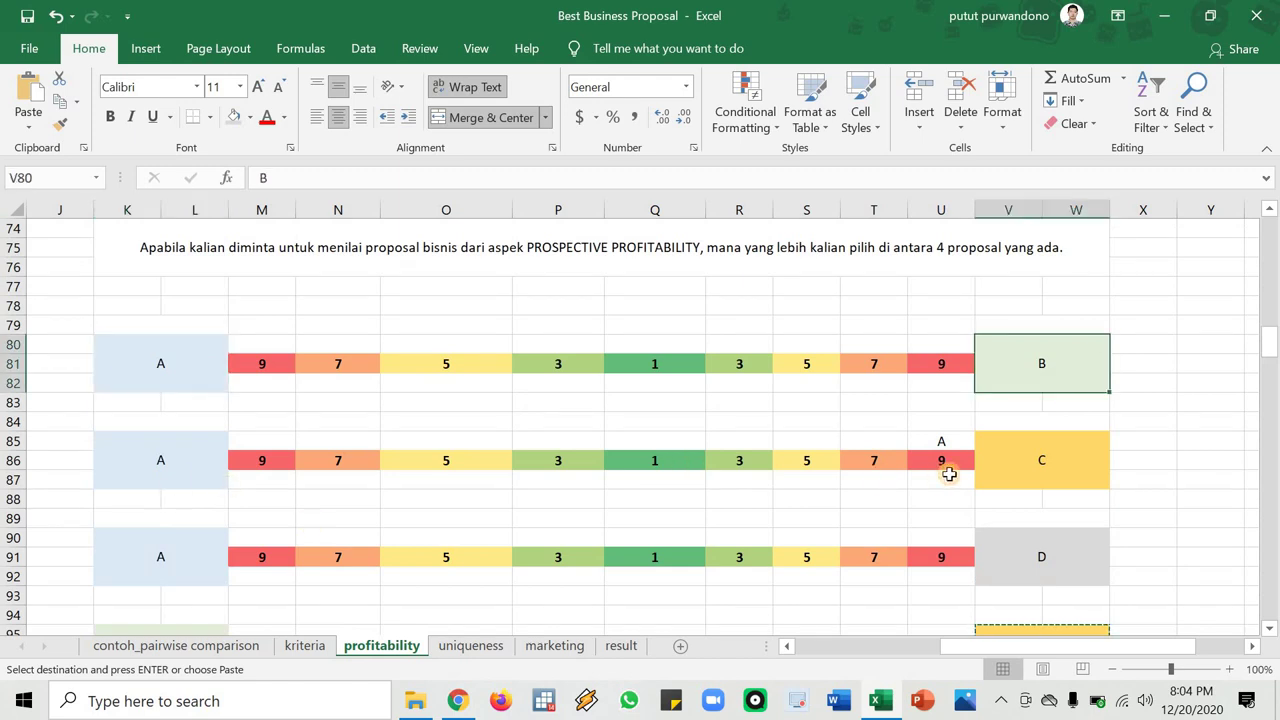
scroll(160, 531, "down", 2)
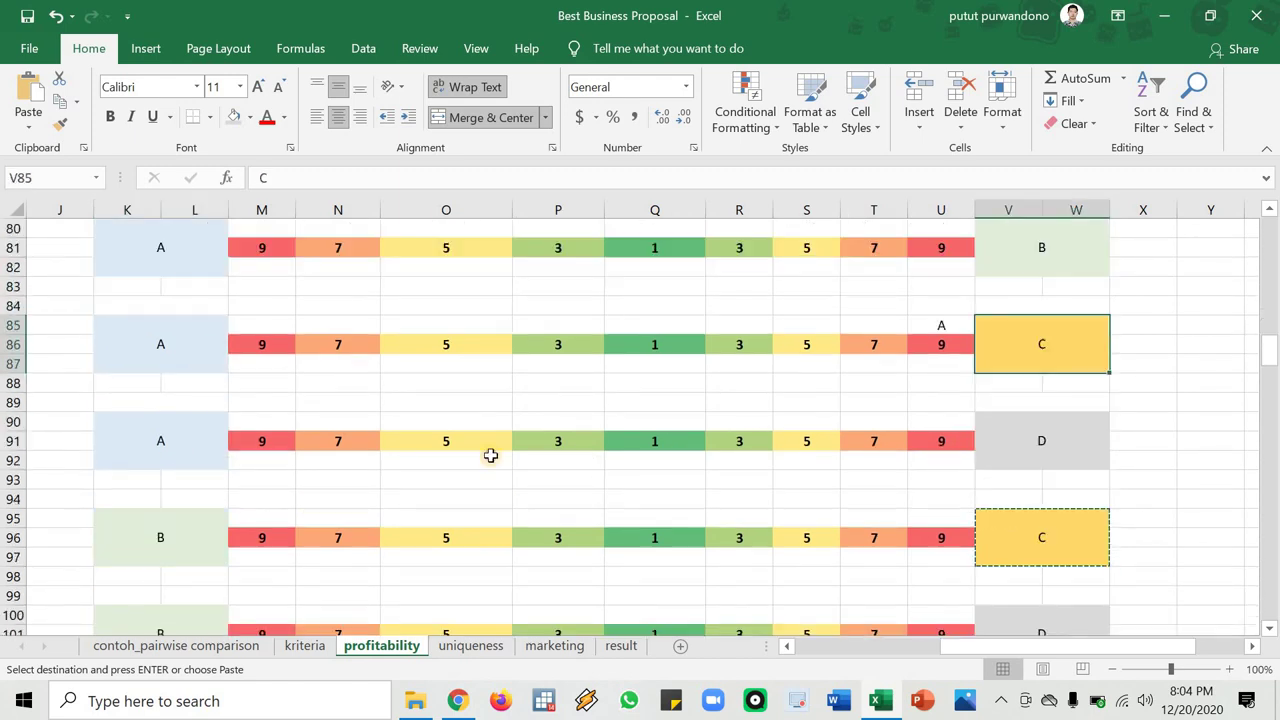
key("Tab")
key("Tab")
key("Tab")
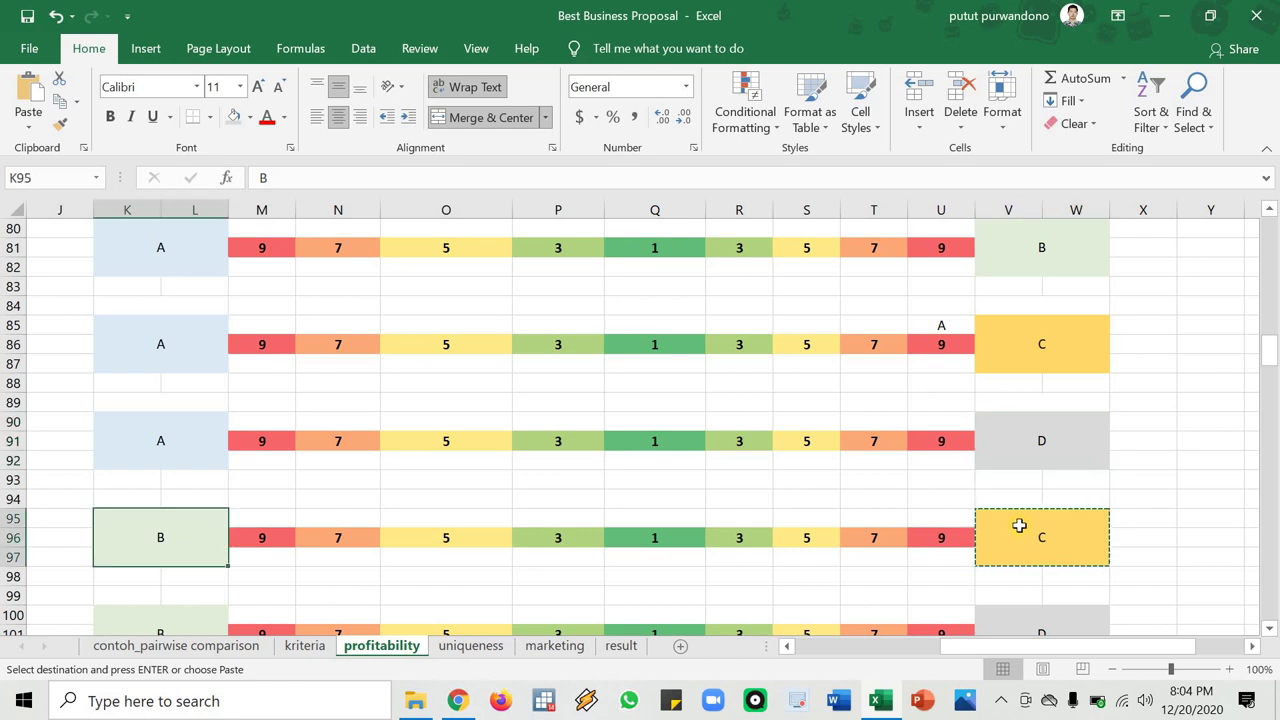
key("Tab")
scroll(370, 614, "down", 2)
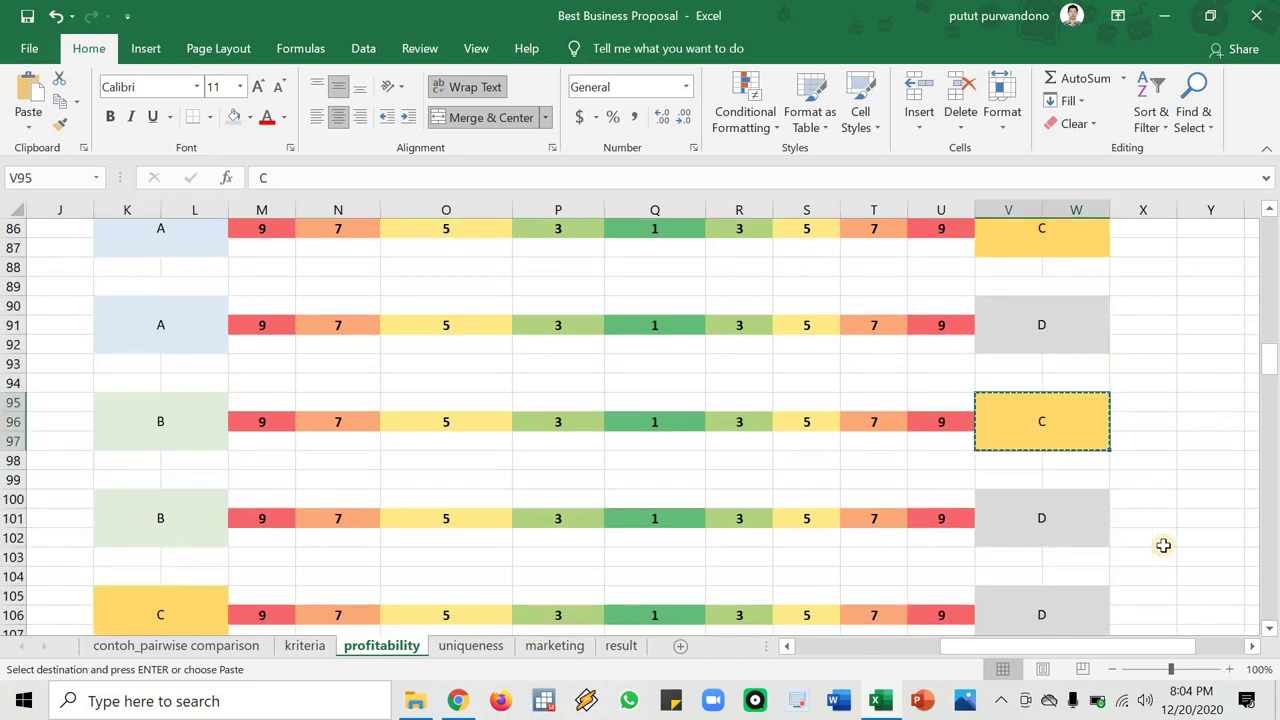
key("Tab")
key("Tab")
scroll(223, 543, "down", 2)
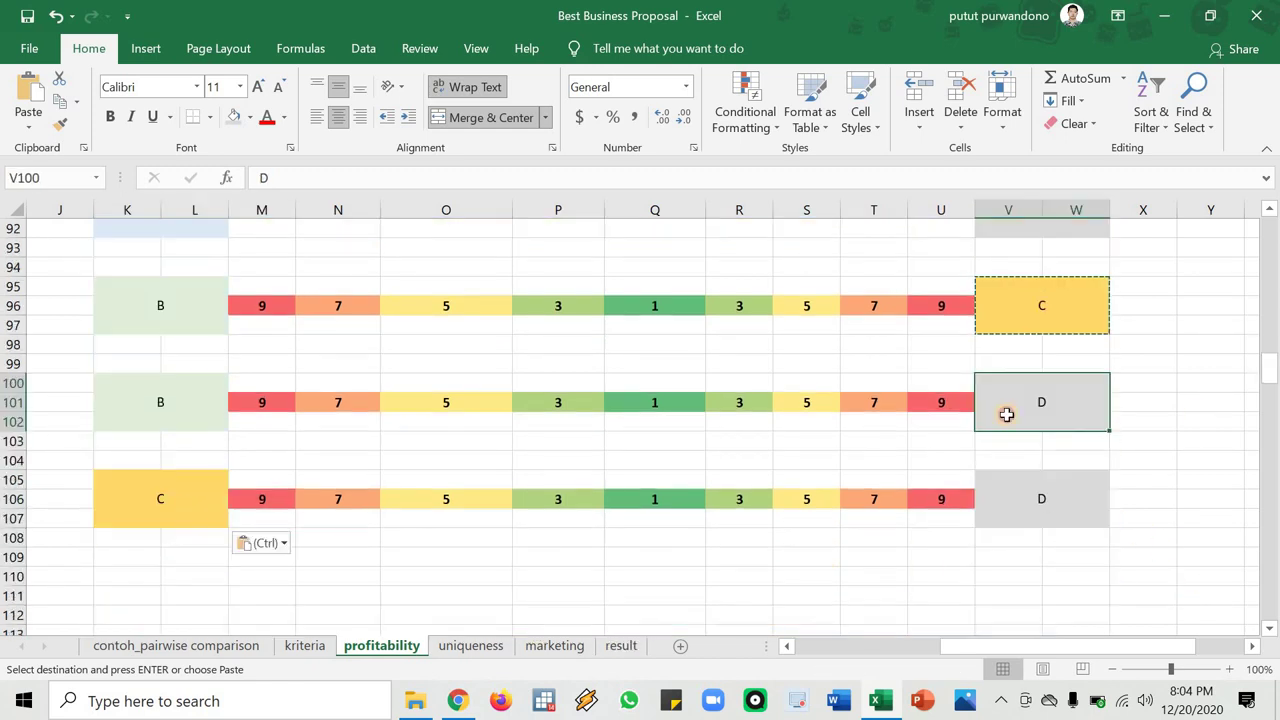
key("Tab")
key("Tab")
Review the respondents' pairwise scores on the profitability sheet and inspect the geomean formula for A vs C
left_click_drag(1043, 646, 624, 543)
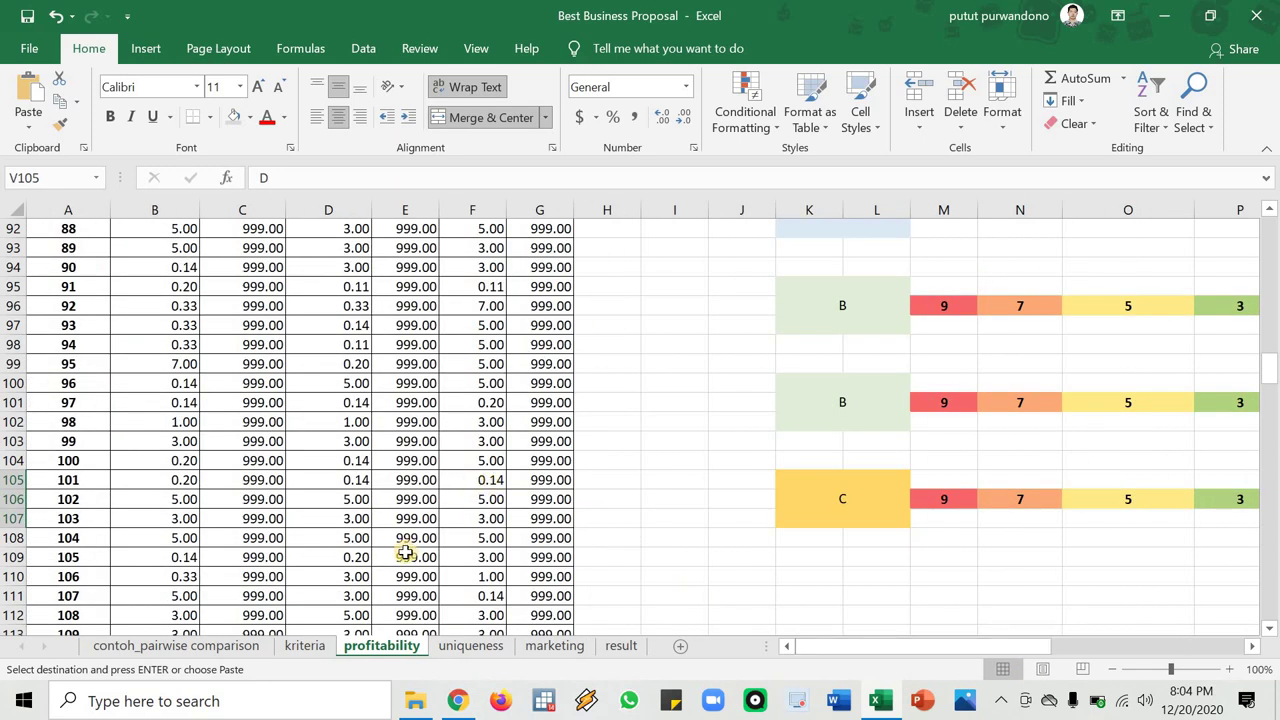
scroll(406, 557, "down", 11)
scroll(406, 557, "down", 5)
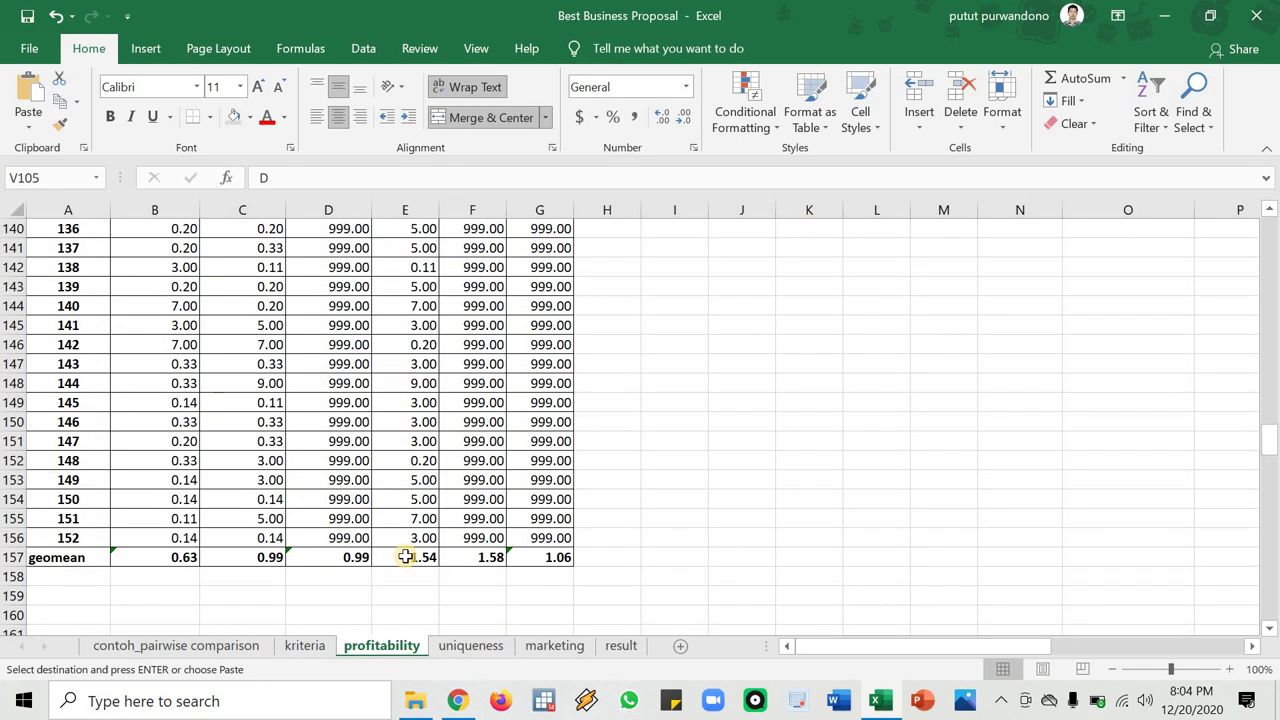
scroll(405, 557, "up", 20)
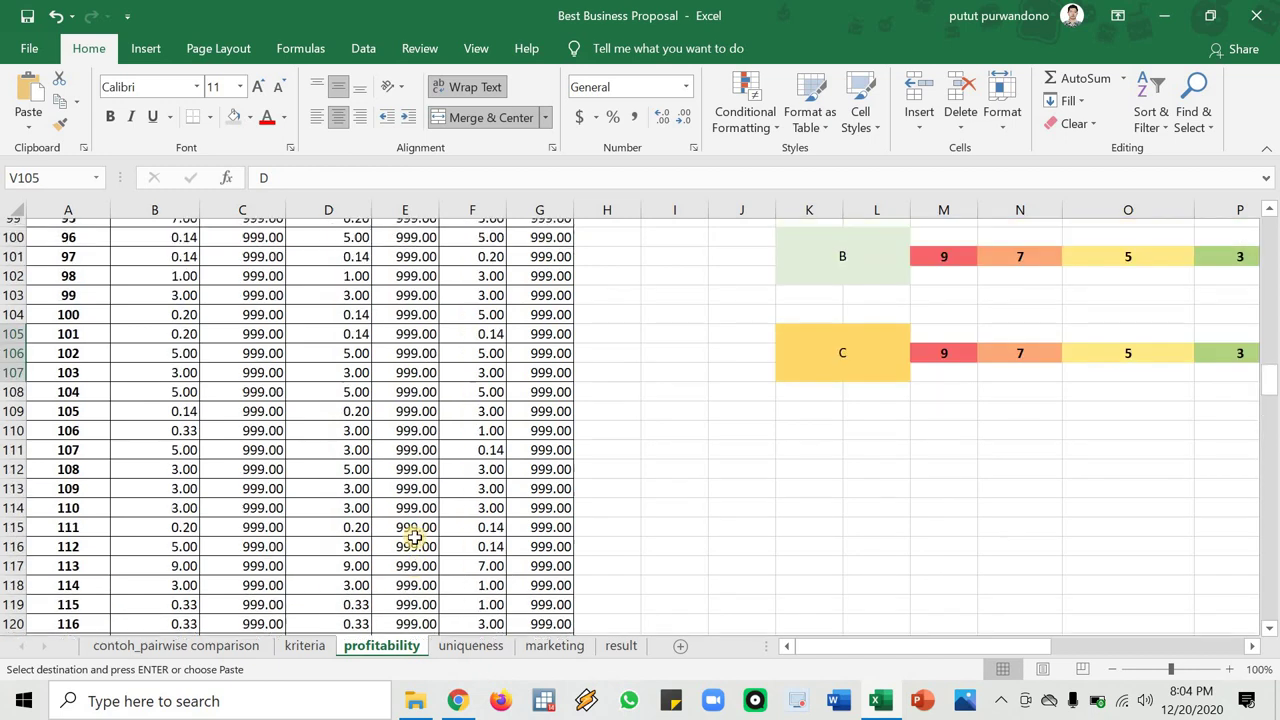
scroll(415, 535, "up", 6)
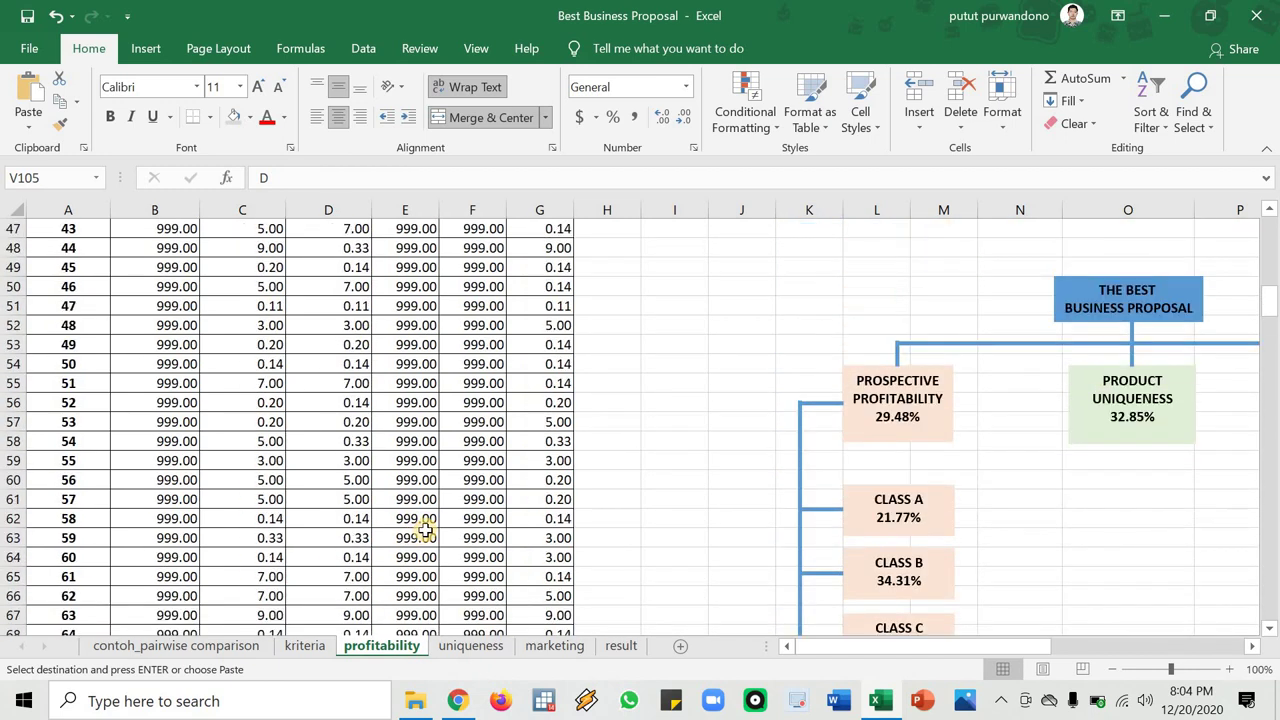
scroll(420, 530, "down", 6)
scroll(427, 519, "up", 20)
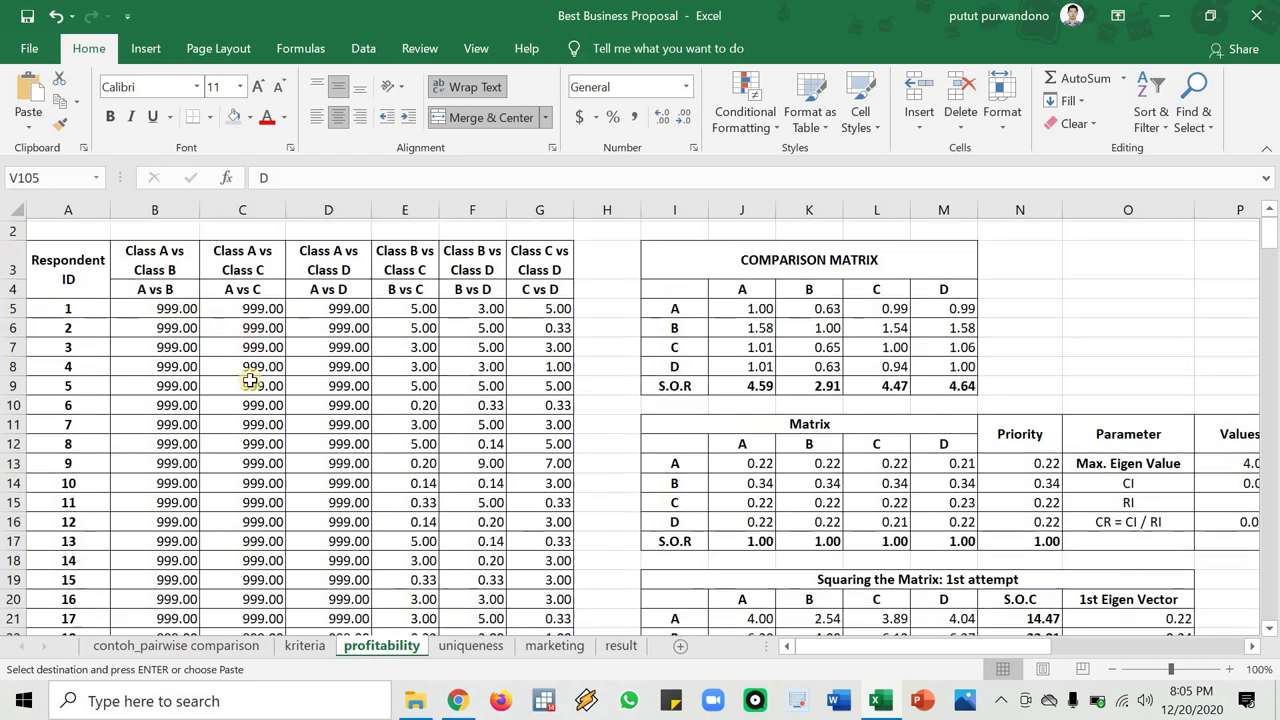
scroll(243, 372, "down", 20)
scroll(241, 397, "down", 20)
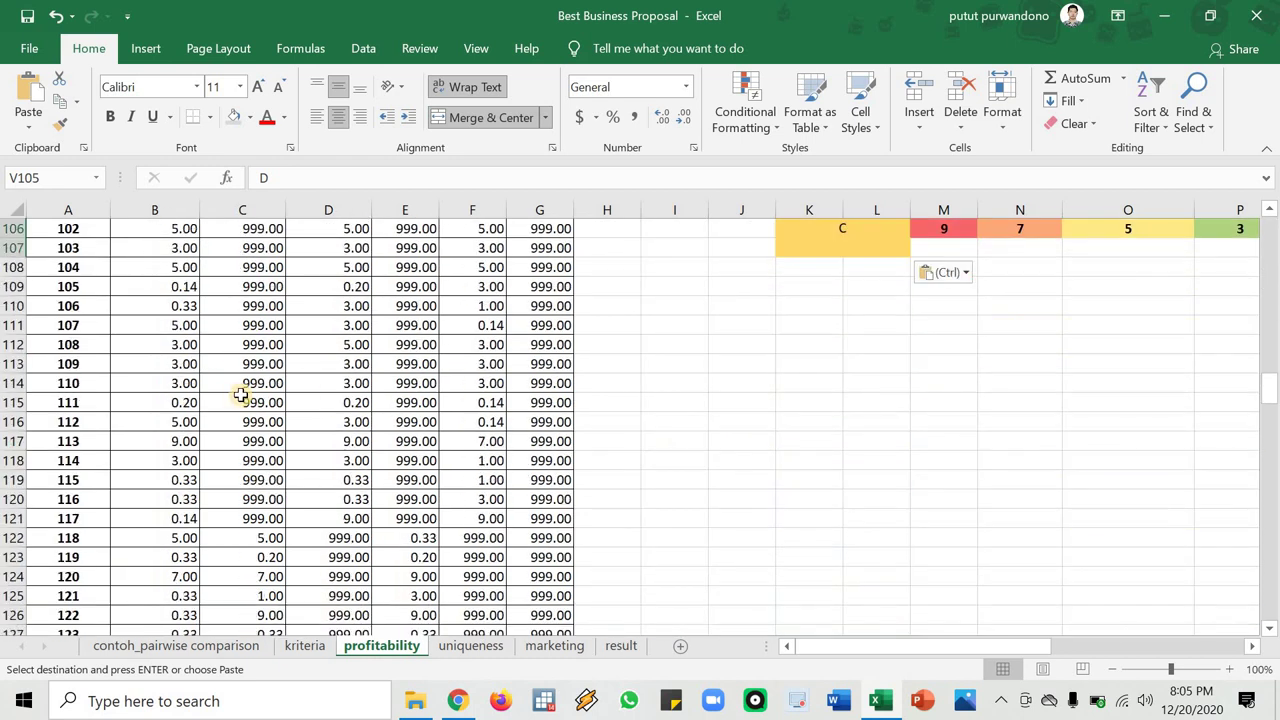
left_click(183, 344)
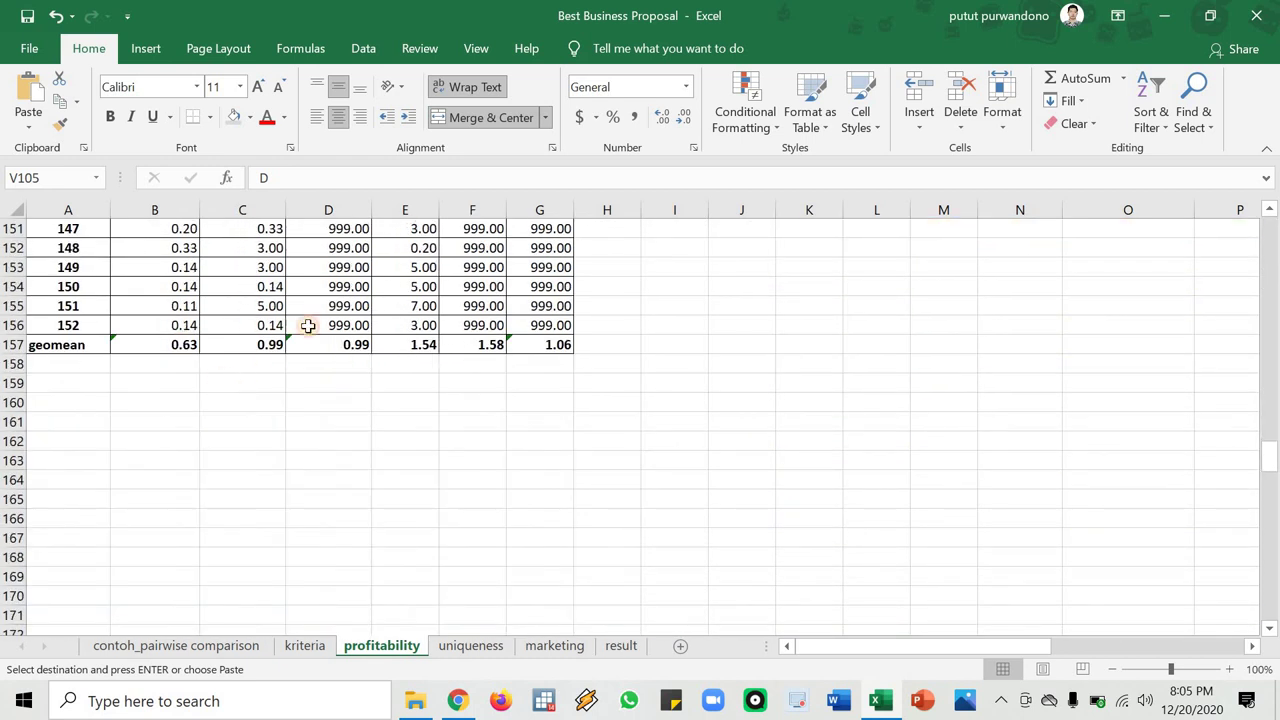
left_click(254, 343)
scroll(1044, 275, "up", 20)
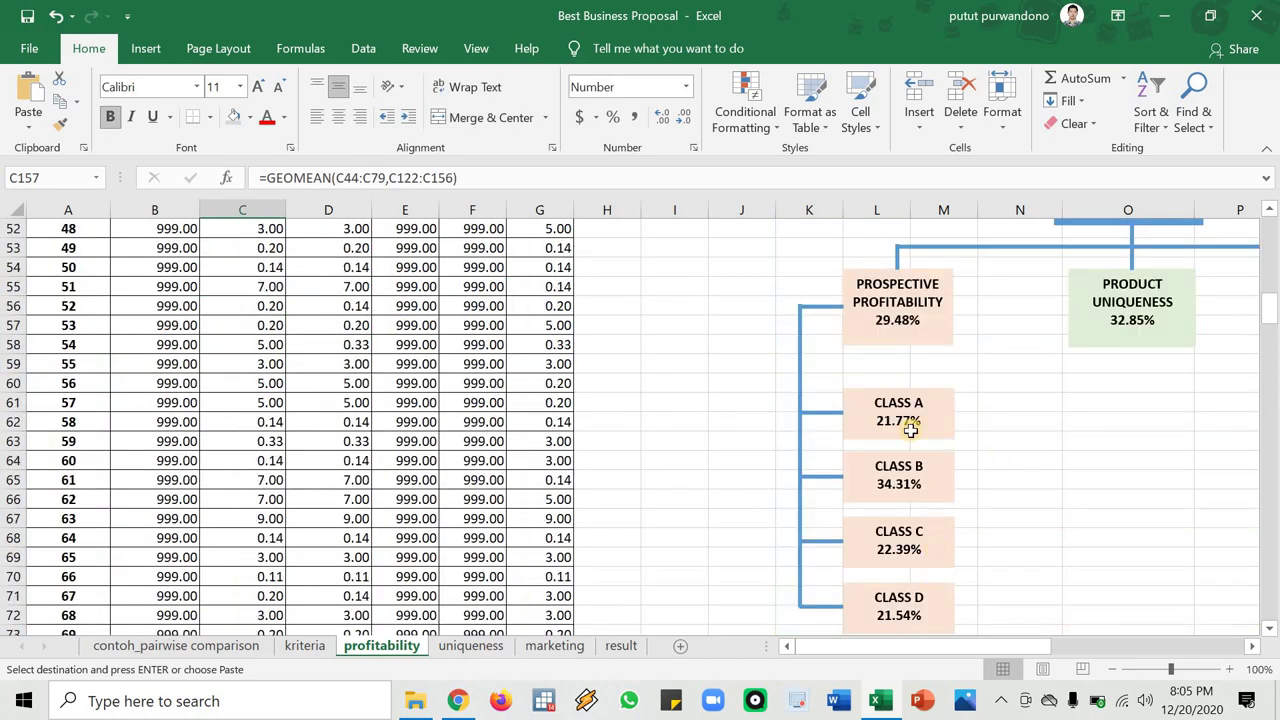
Examine the values of the comparison matrix and the formulas of the normalized matrix beneath it
scroll(910, 428, "up", 14)
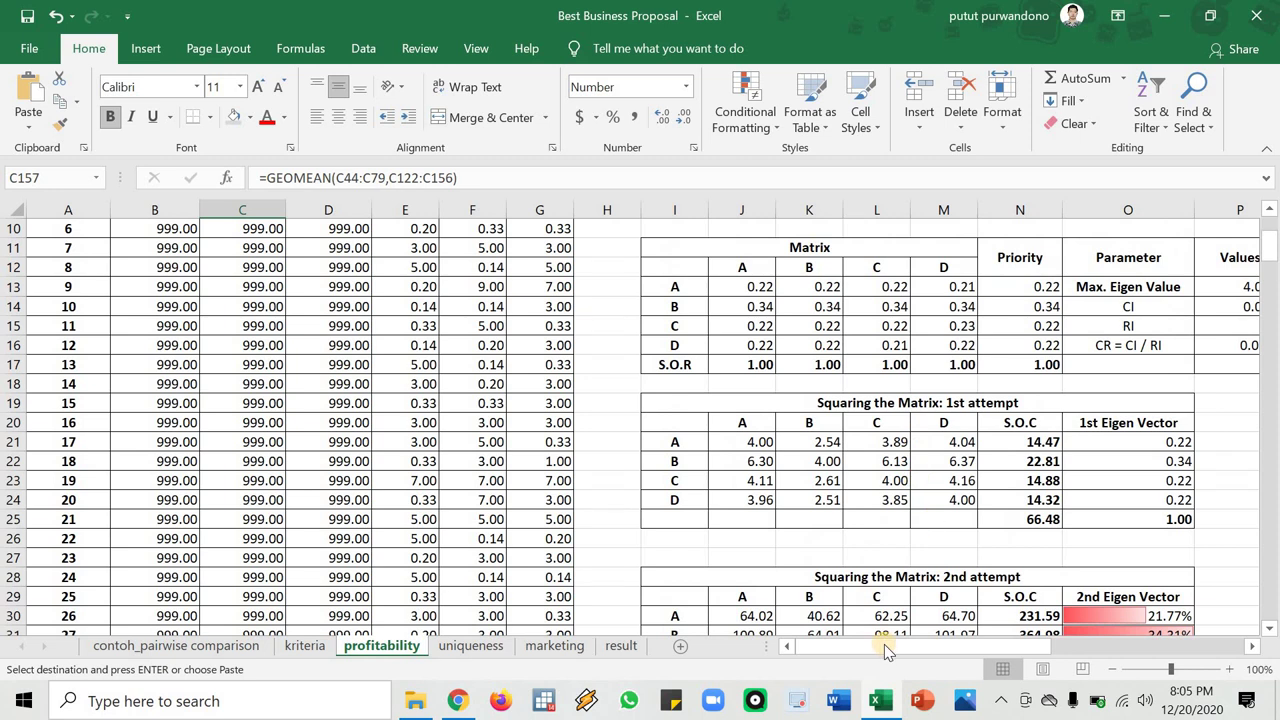
left_click_drag(886, 650, 962, 641)
scroll(825, 381, "up", 2)
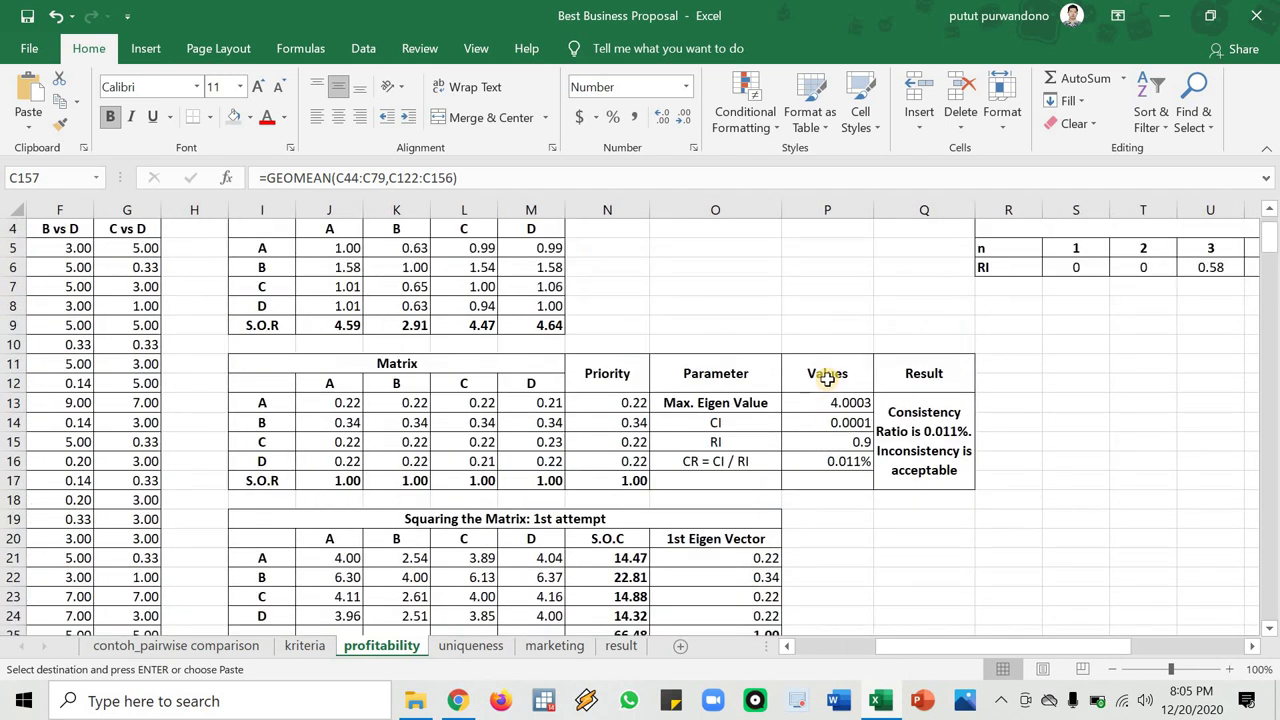
scroll(435, 342, "up", 1)
left_click_drag(331, 333, 474, 383)
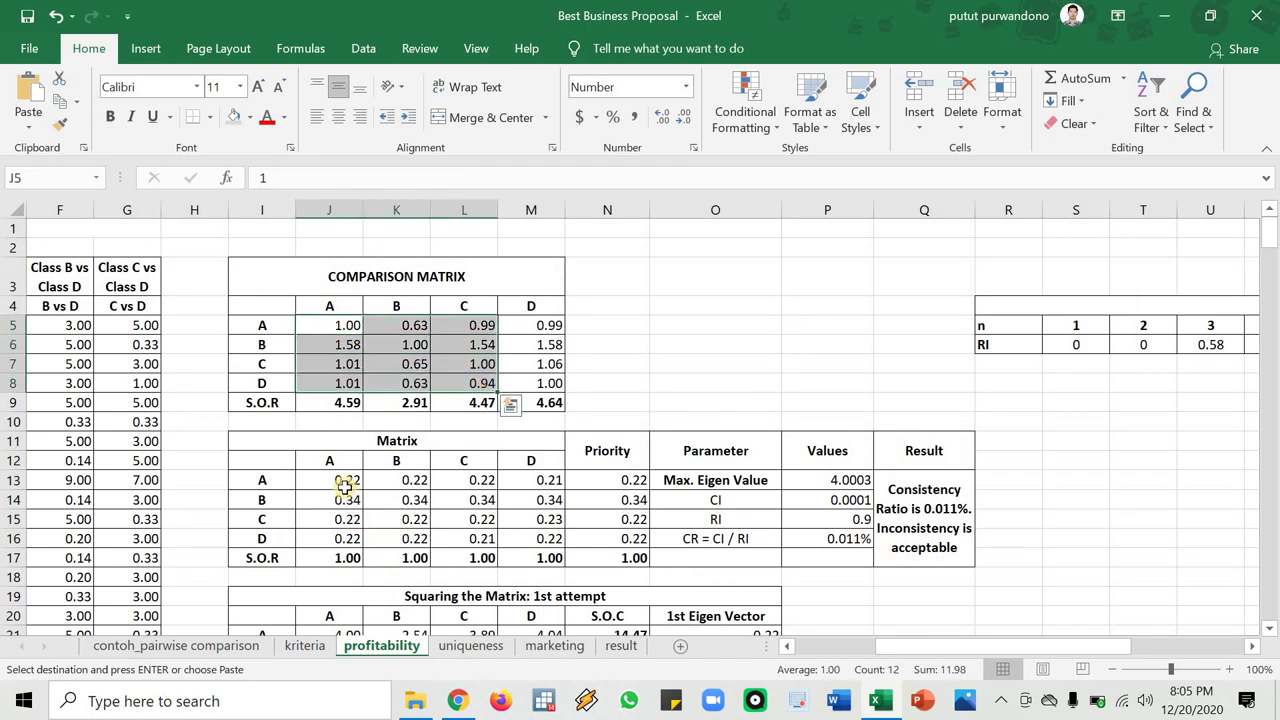
left_click_drag(343, 485, 528, 540)
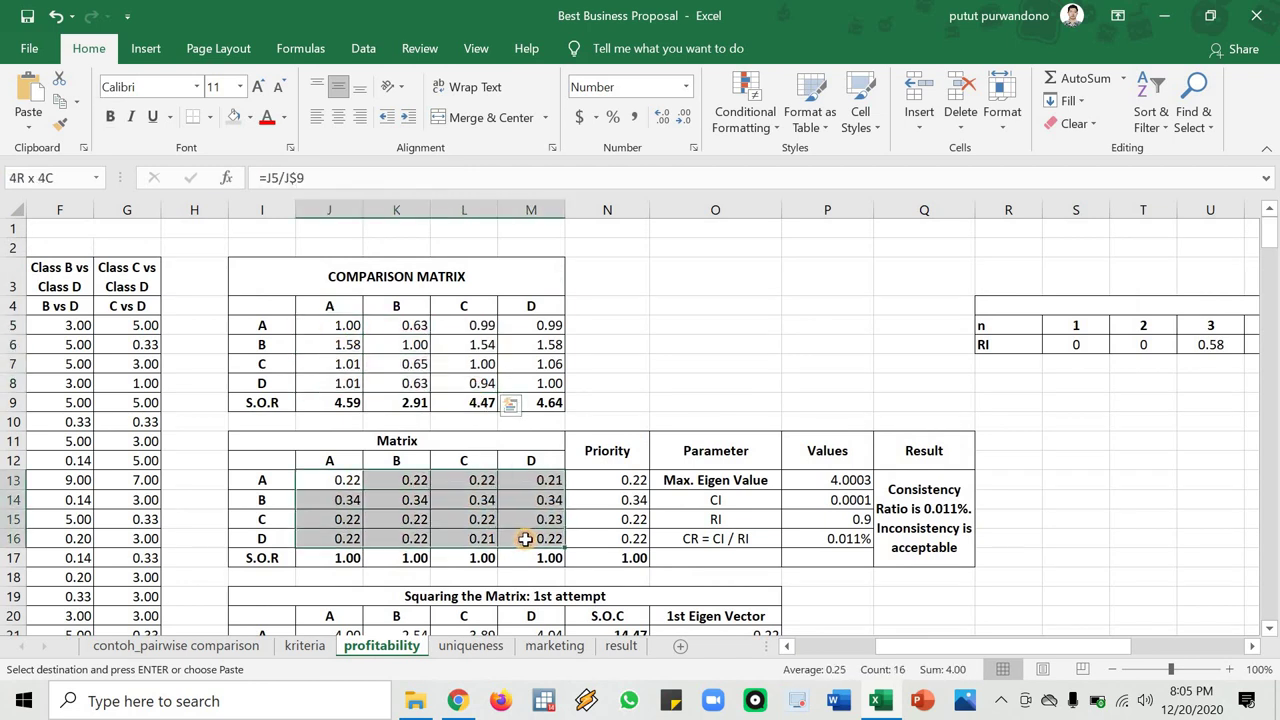
key("ctrl+v")
Fill the Priority values of alternatives A to D, cells N13:N16, with the standard orange color
left_click_drag(620, 482, 622, 543)
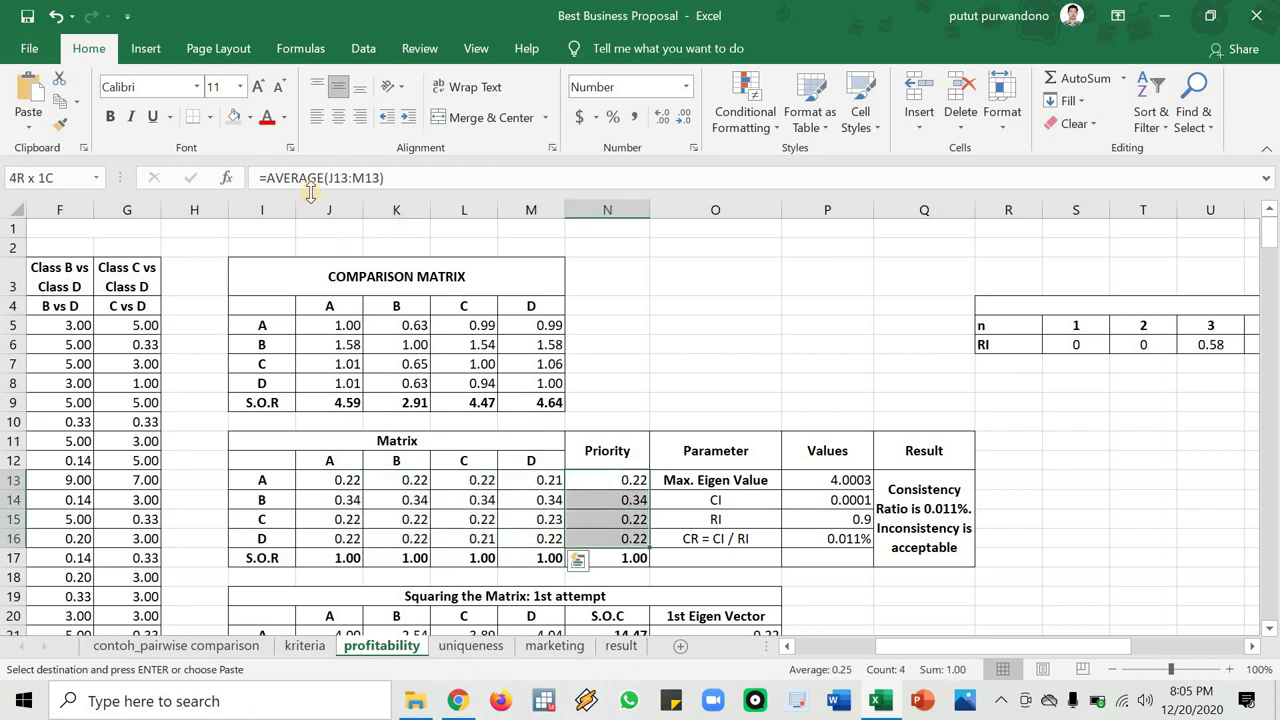
left_click(250, 117)
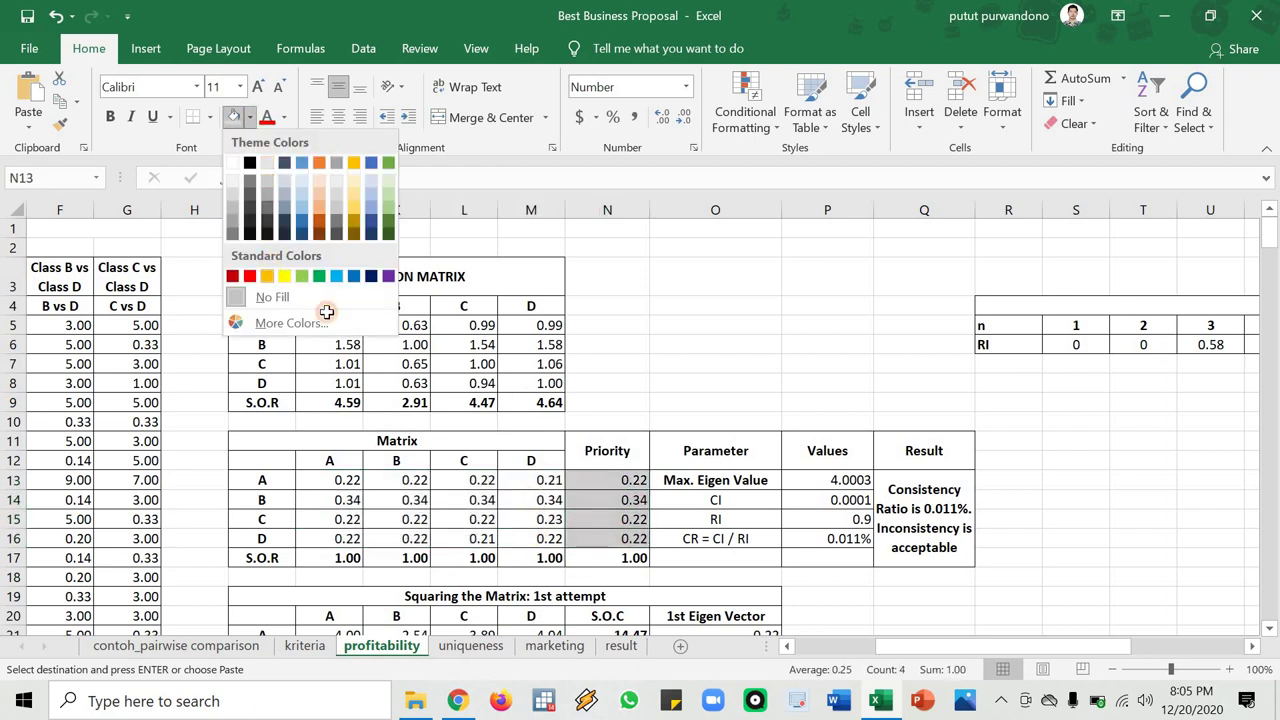
left_click(266, 277)
Fill the S.O.R totals of the comparison matrix, cells J9:M9, with a blue theme color
left_click_drag(330, 402, 530, 402)
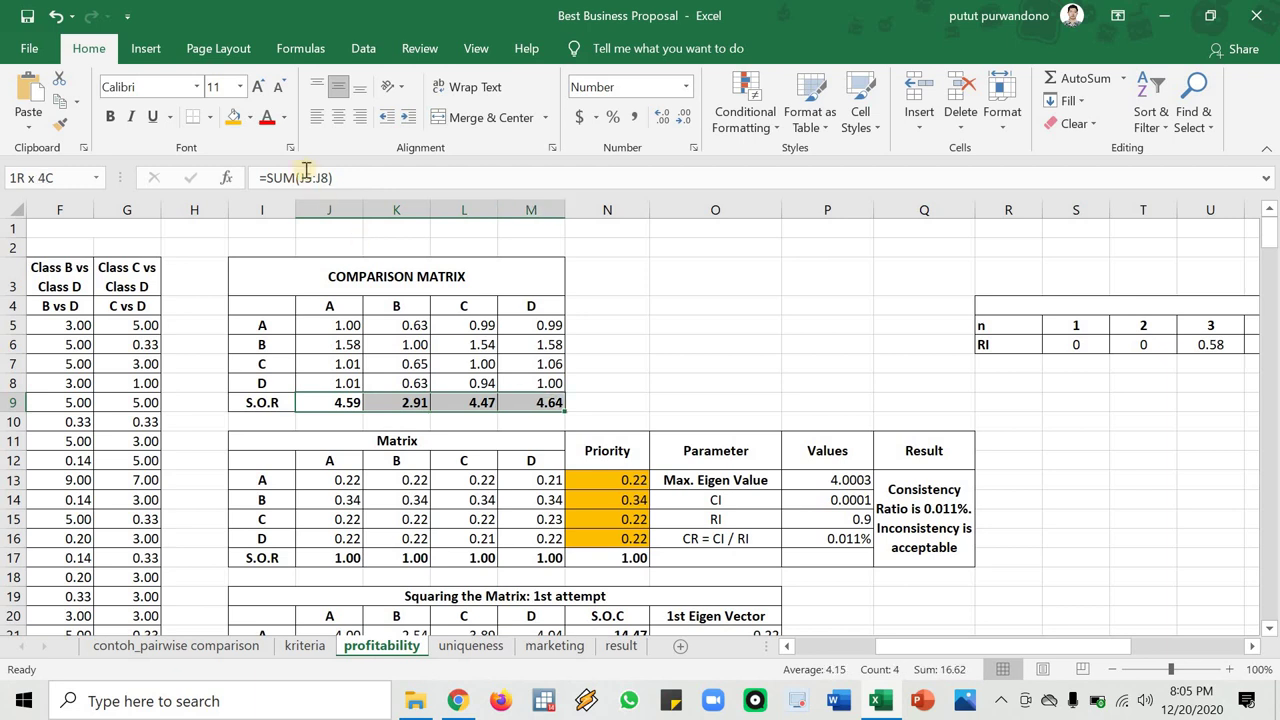
left_click(250, 117)
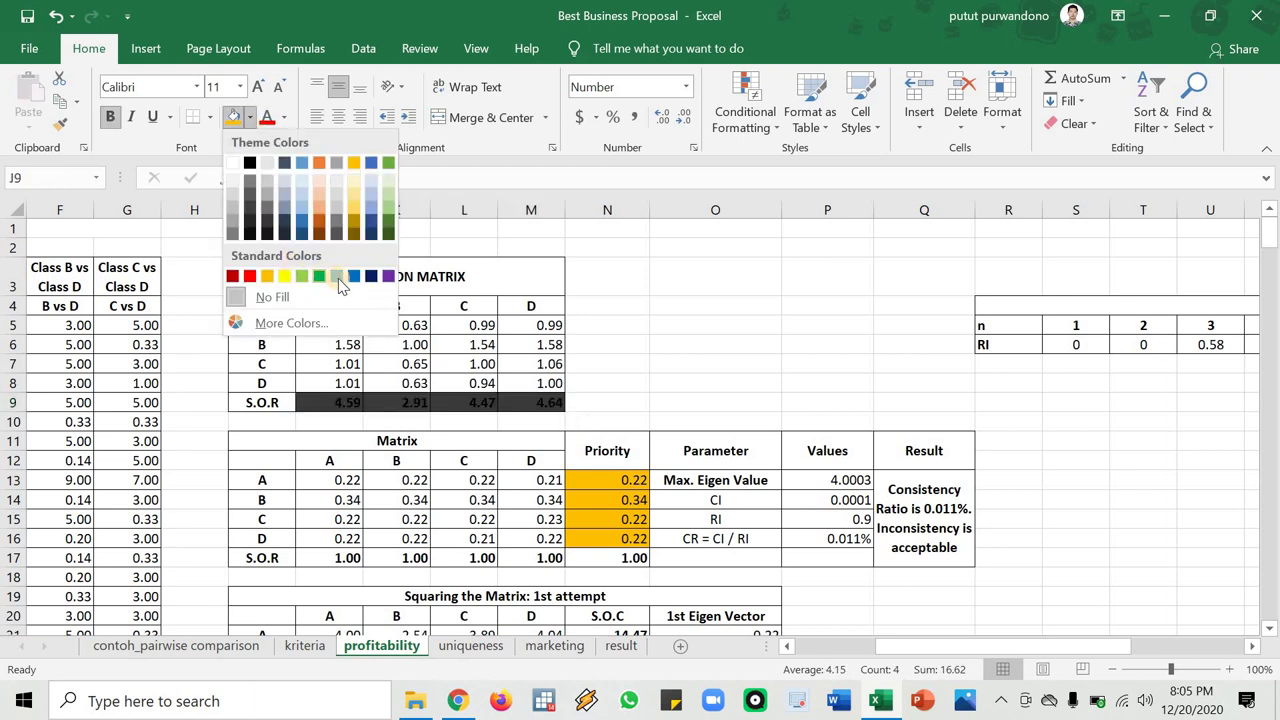
left_click(340, 277)
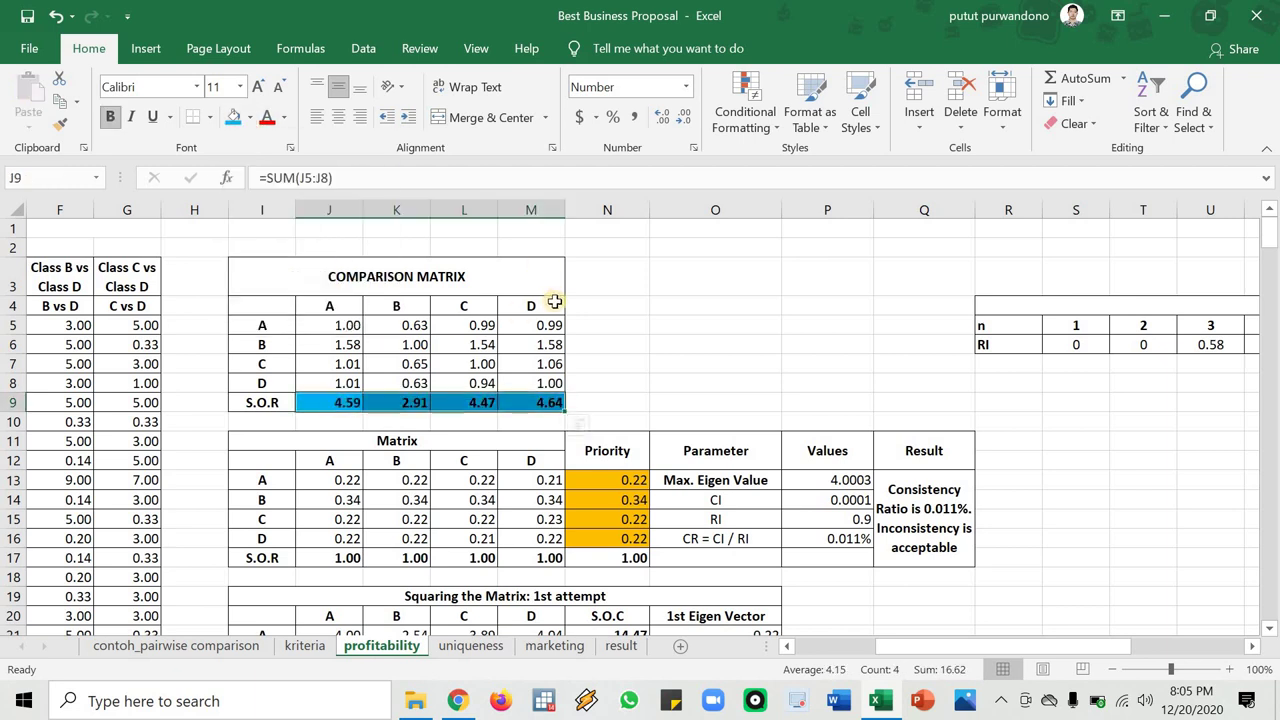
left_click(250, 117)
left_click(298, 211)
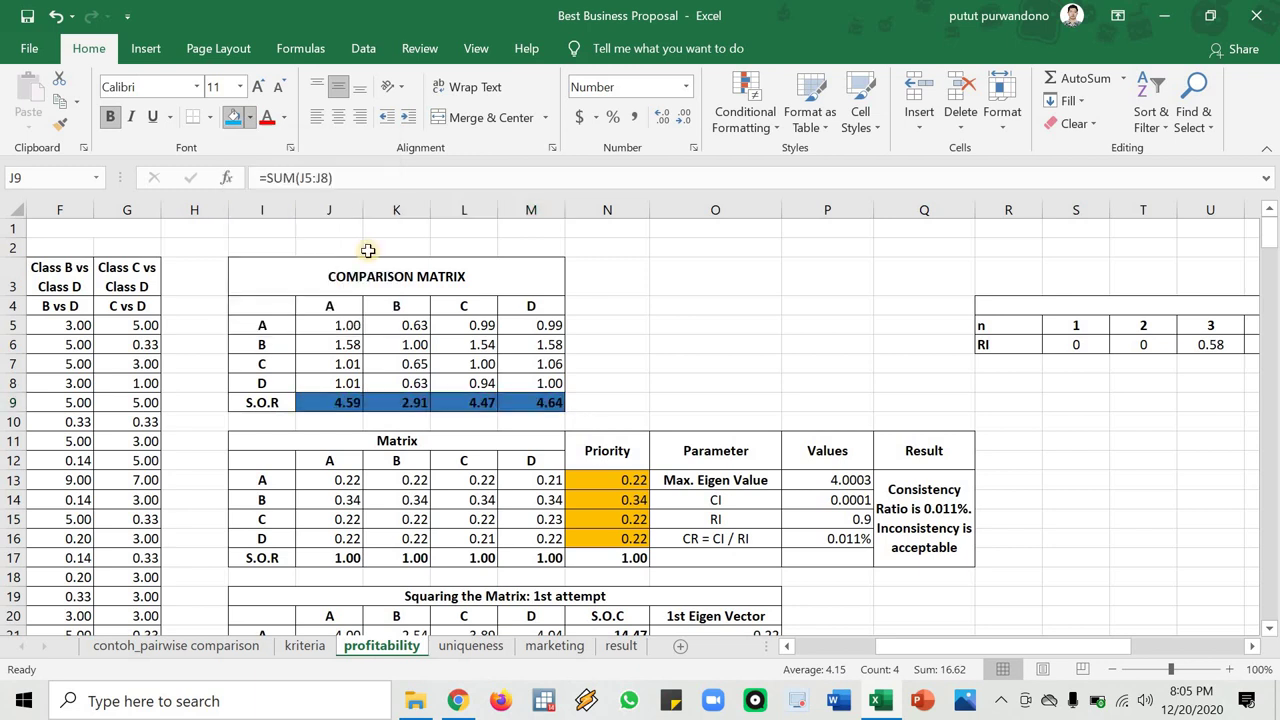
Inspect the formulas behind the Max. Eigen Value, CI, RI and CR values in cells P13:P16
left_click(745, 500)
key("Up")
key("Right")
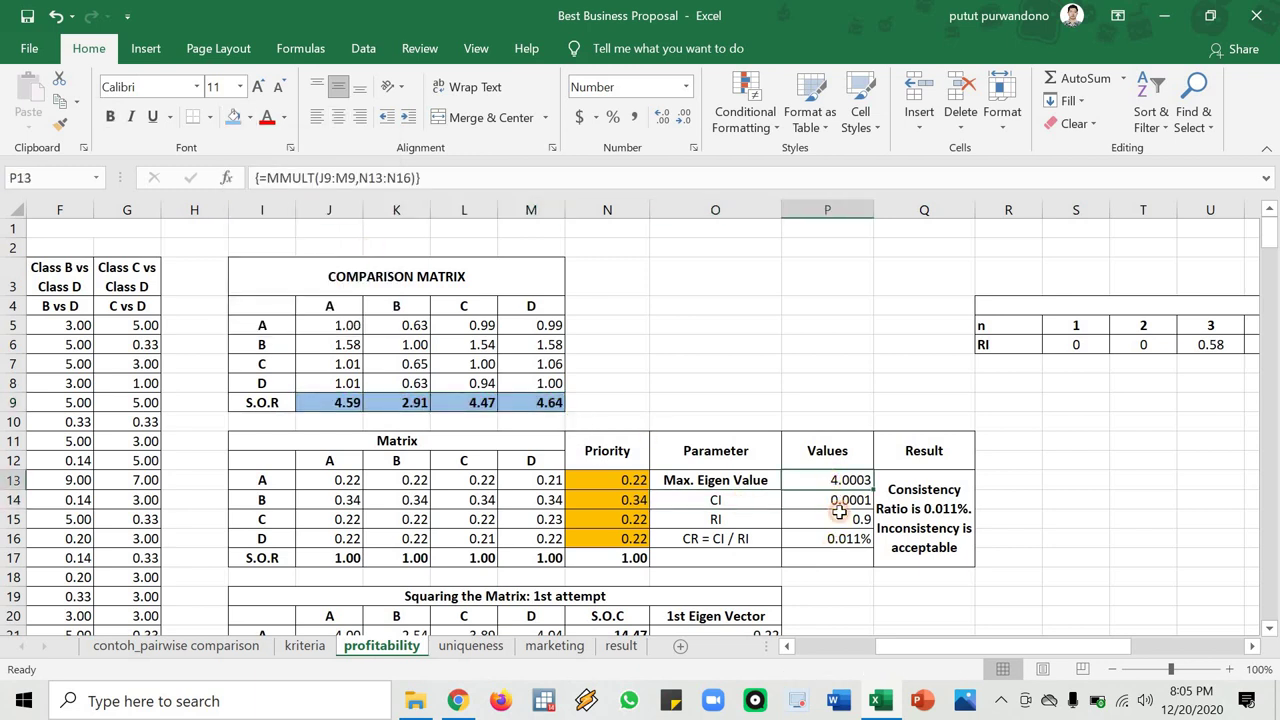
scroll(827, 510, "down", 1)
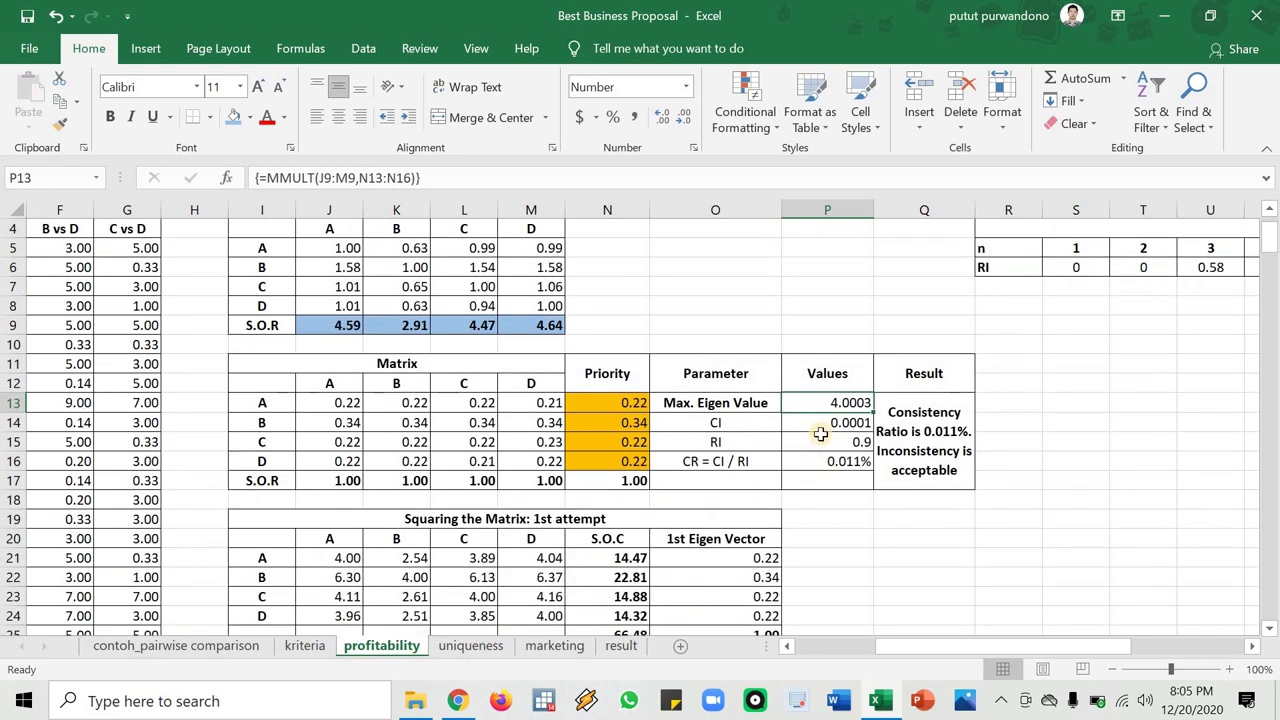
key("Down")
key("Down")
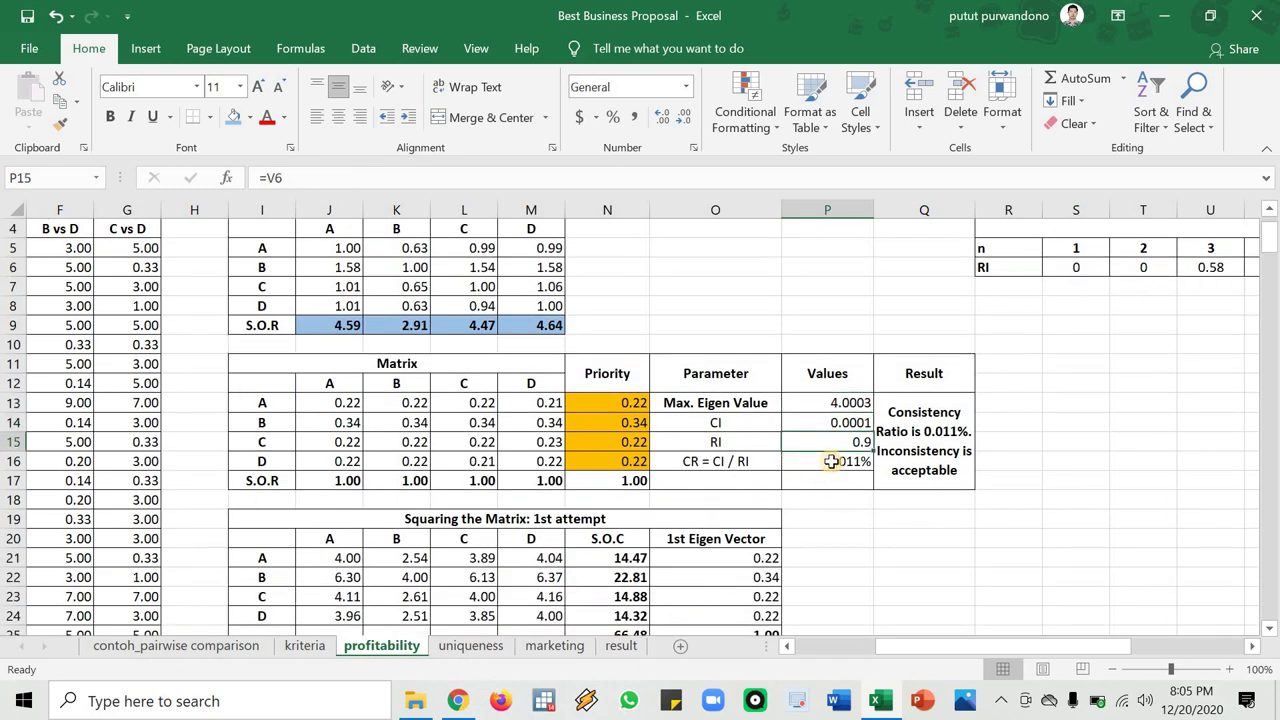
key("Down")
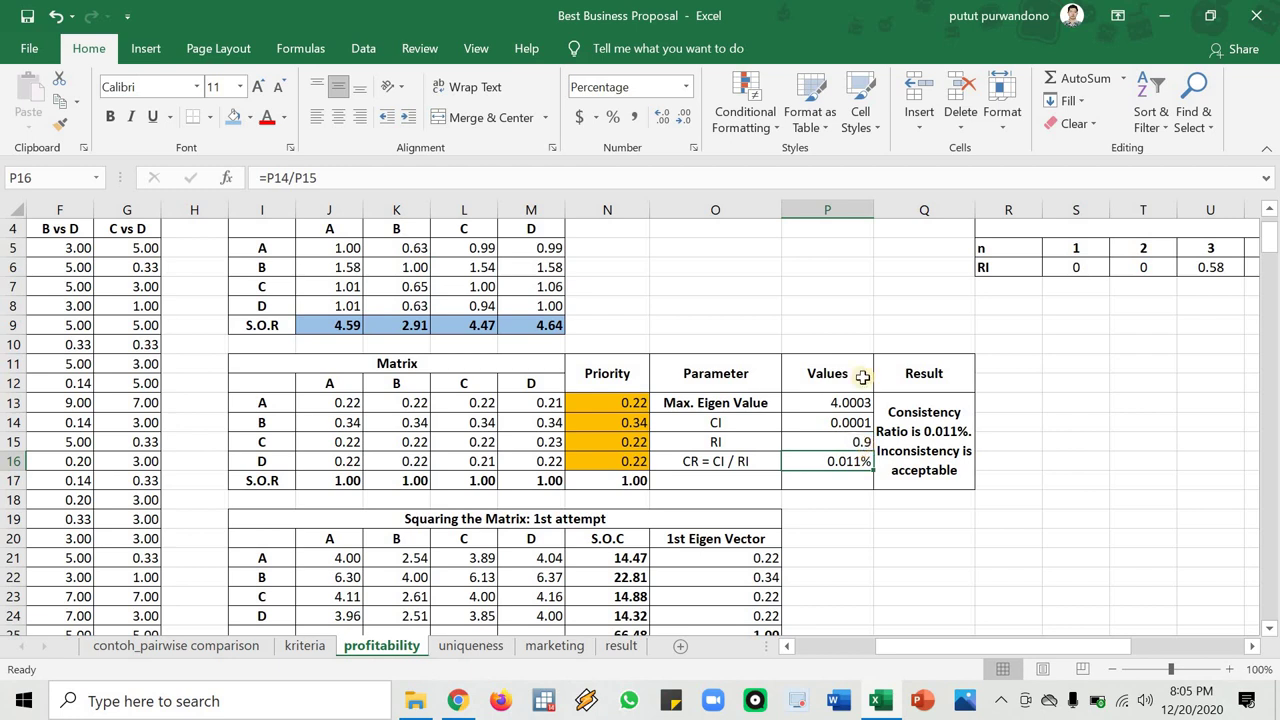
scroll(862, 377, "down", 1)
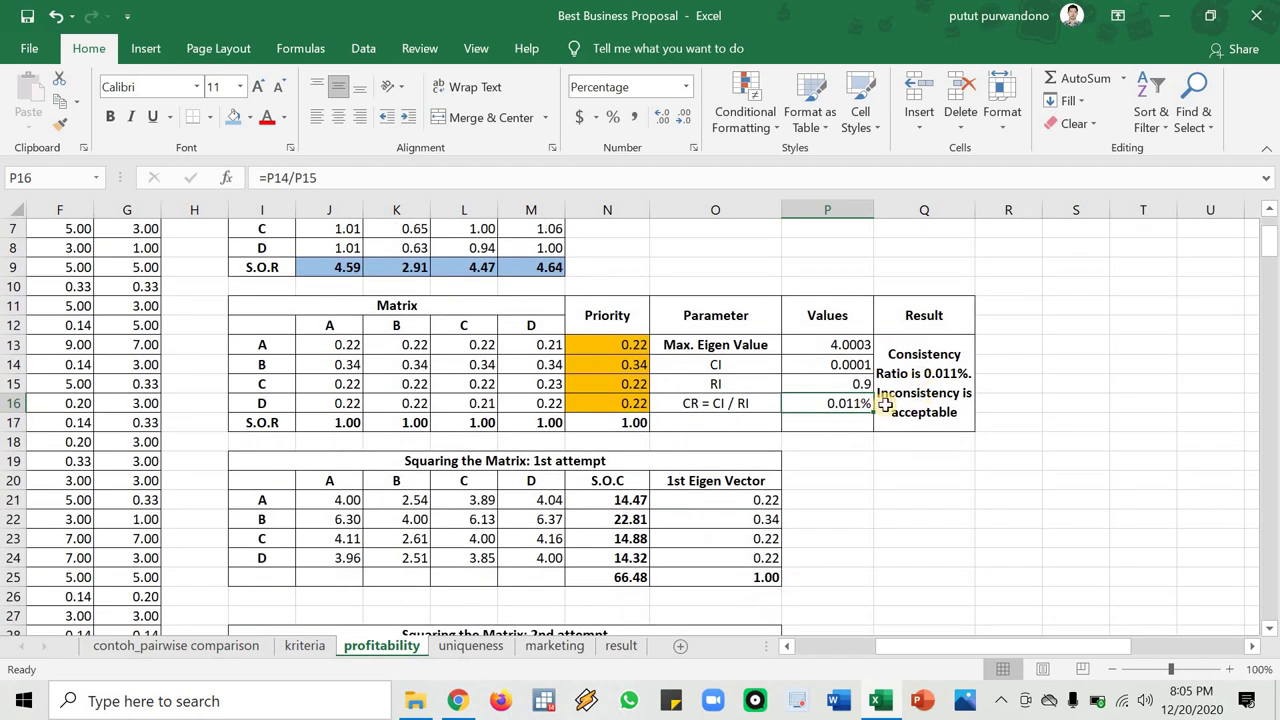
Examine the first and second squared matrices, their eigen vectors and the 1st EV - 2nd EV difference table
scroll(746, 433, "down", 3)
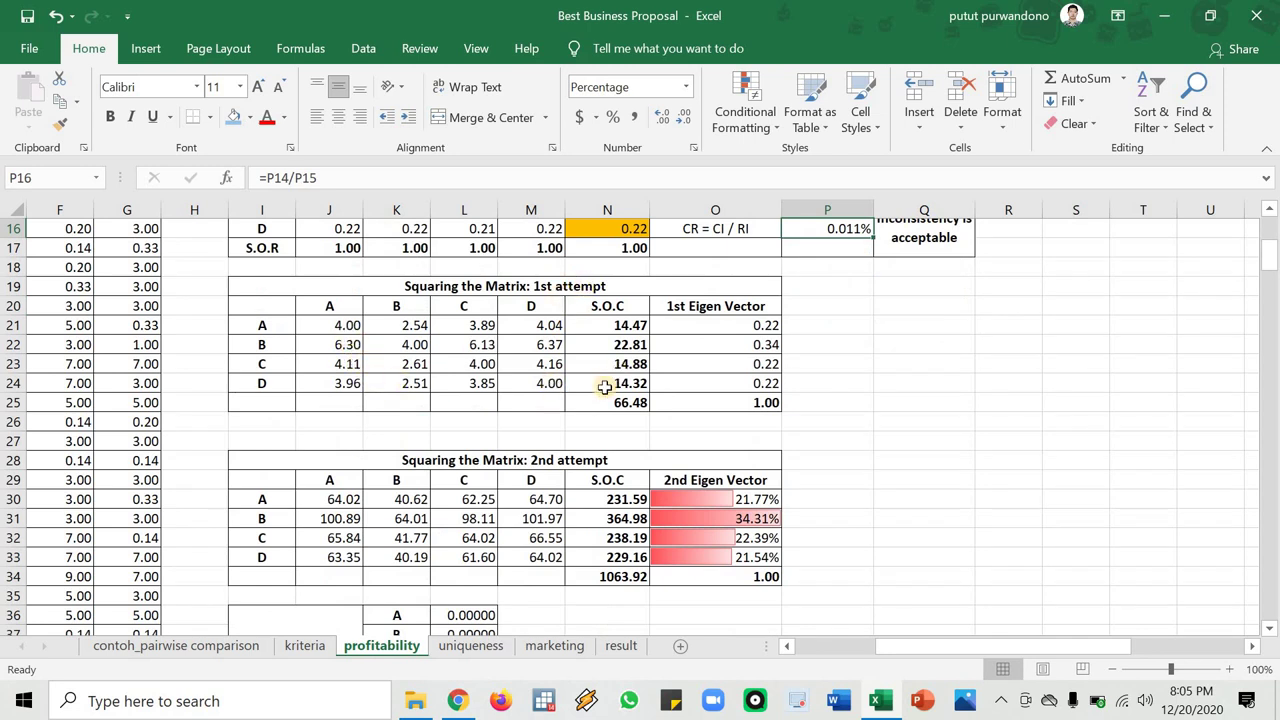
scroll(551, 414, "down", 3)
scroll(723, 346, "up", 3)
left_click(733, 330)
scroll(700, 390, "down", 3)
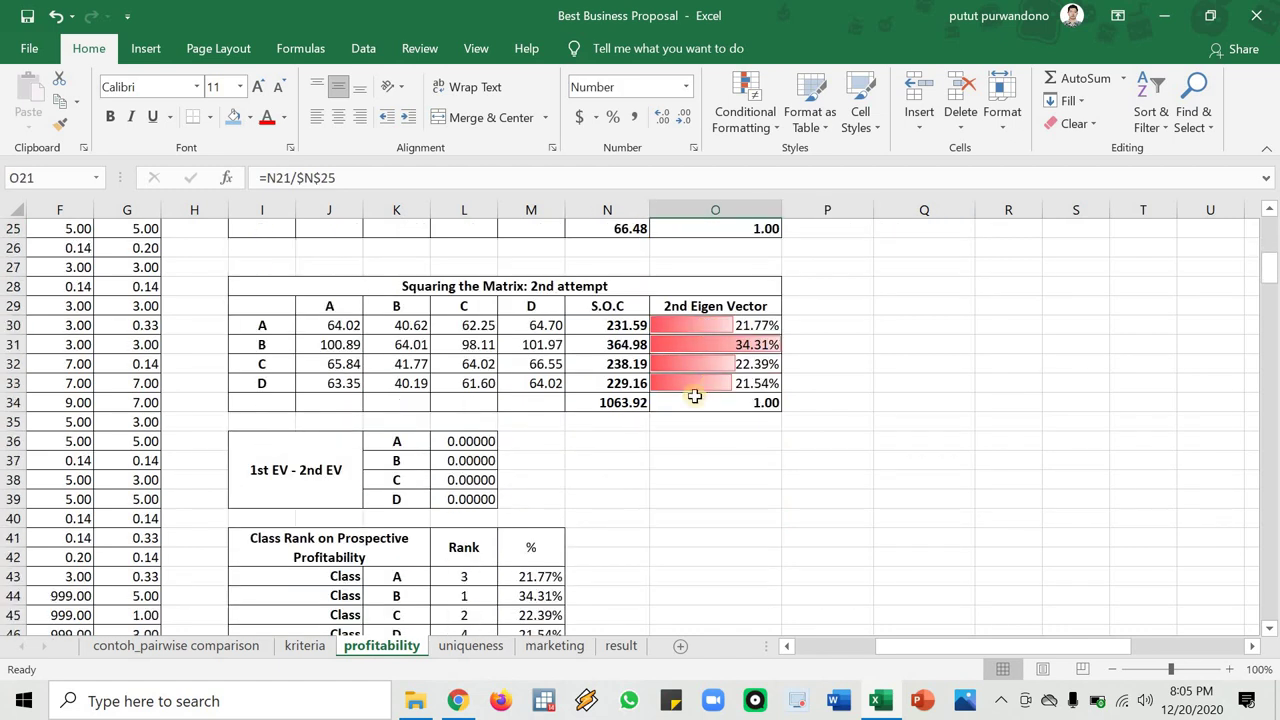
left_click_drag(423, 443, 480, 498)
scroll(286, 466, "down", 1)
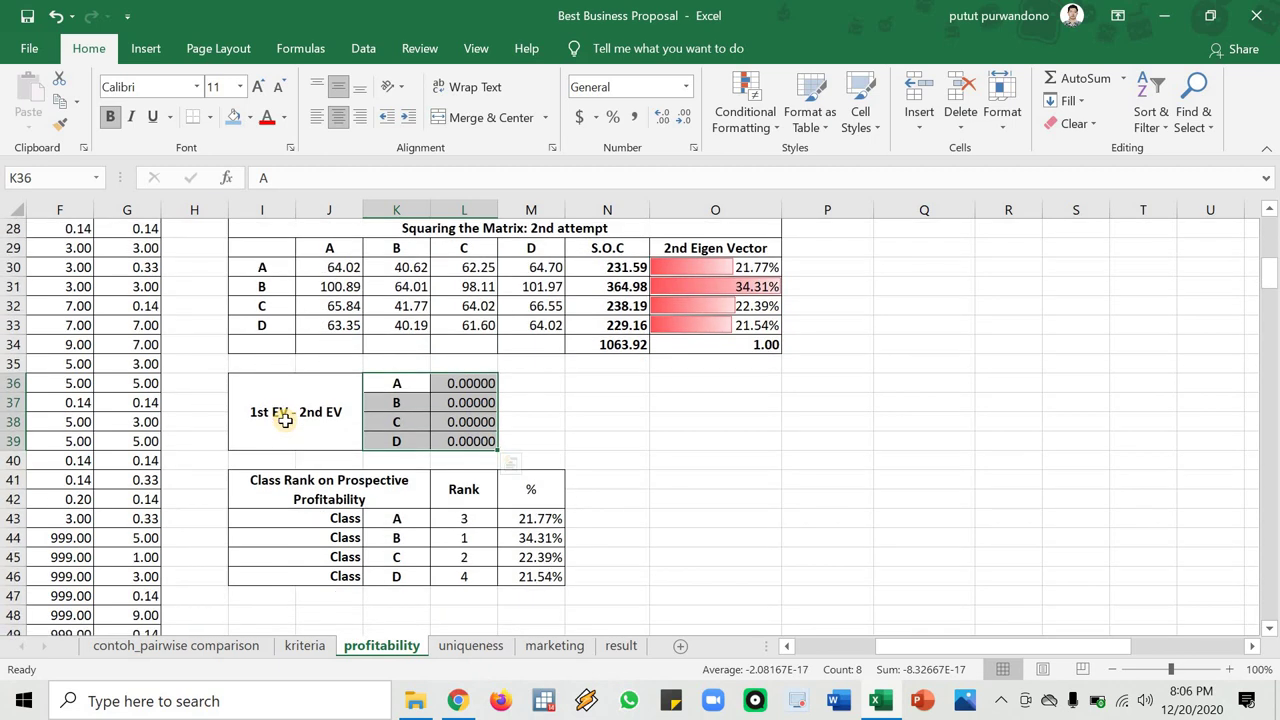
left_click(285, 420)
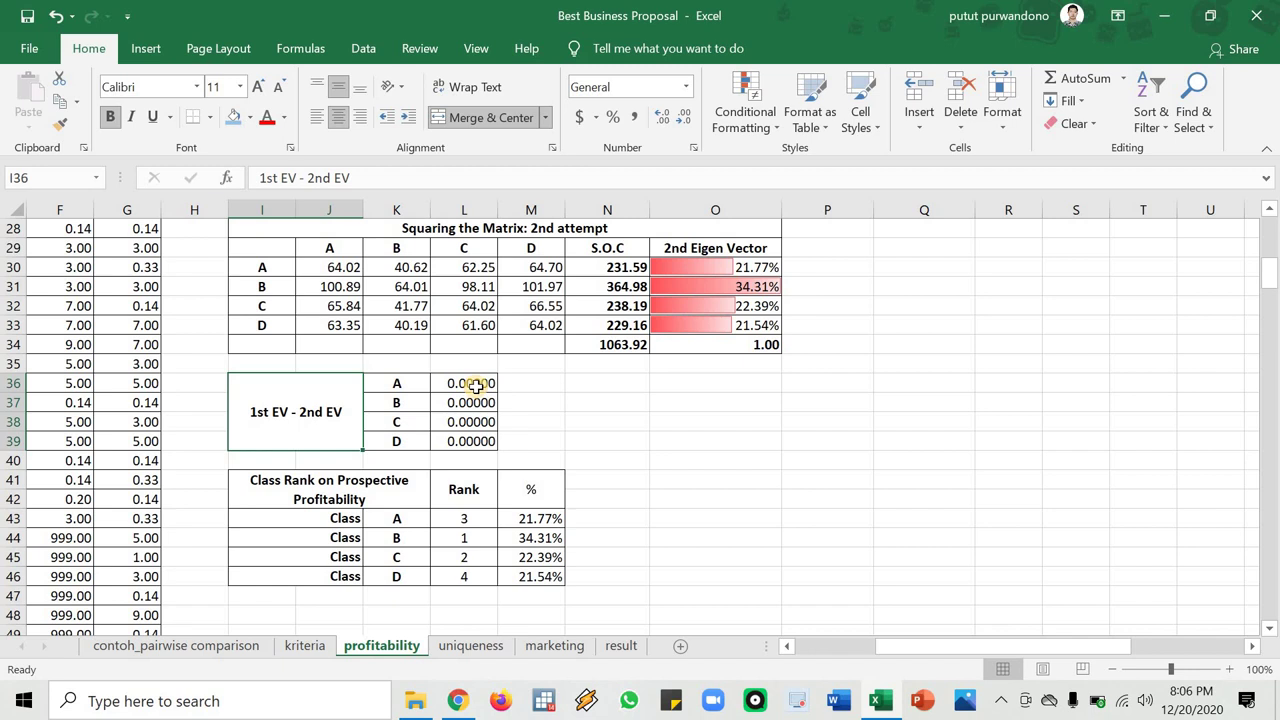
left_click_drag(700, 267, 680, 326)
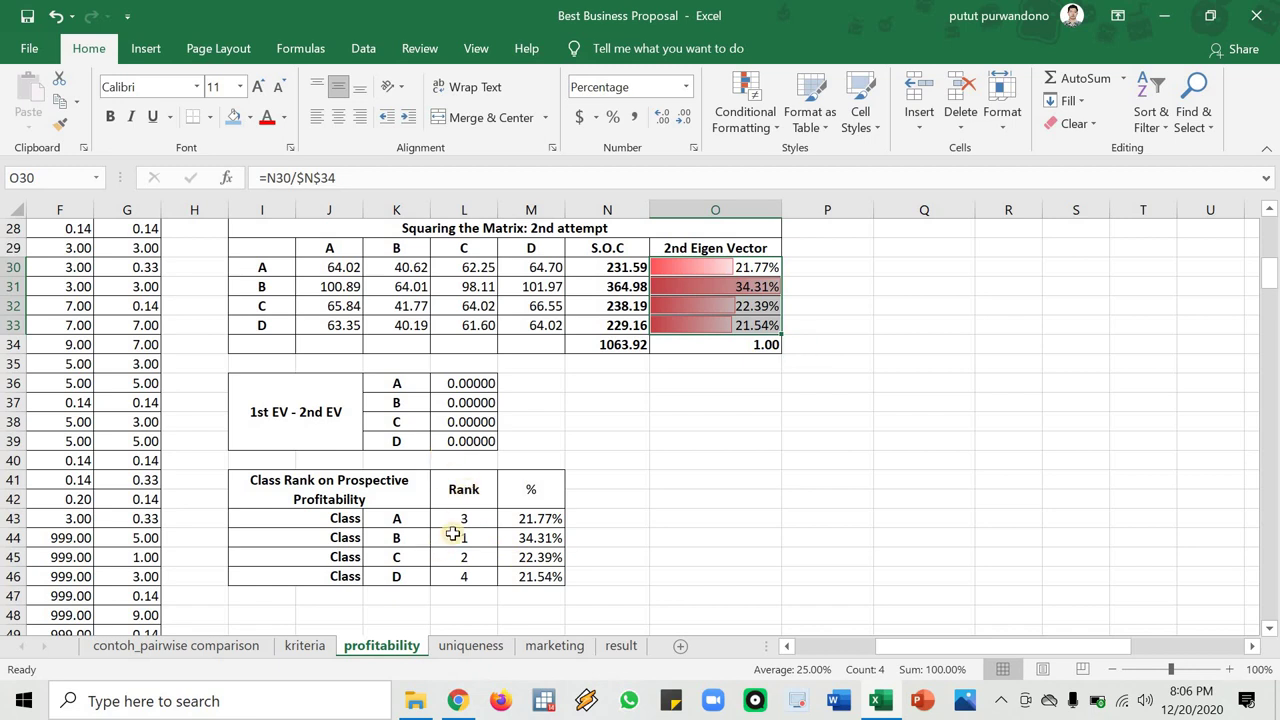
Review the class rank percentages on prospective profitability and the matching Prospective Profitability branch of the hierarchy diagram
scroll(523, 446, "down", 2)
left_click_drag(531, 402, 566, 465)
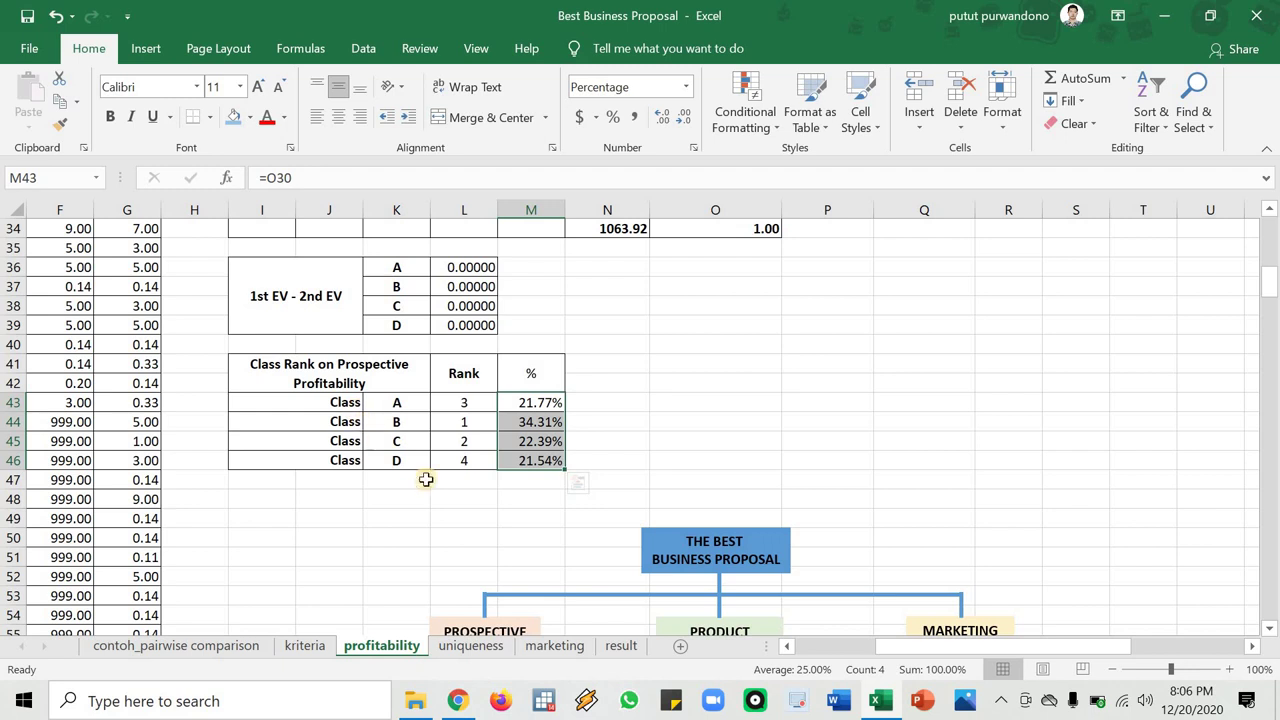
scroll(426, 480, "down", 2)
scroll(490, 525, "down", 2)
left_click(485, 402)
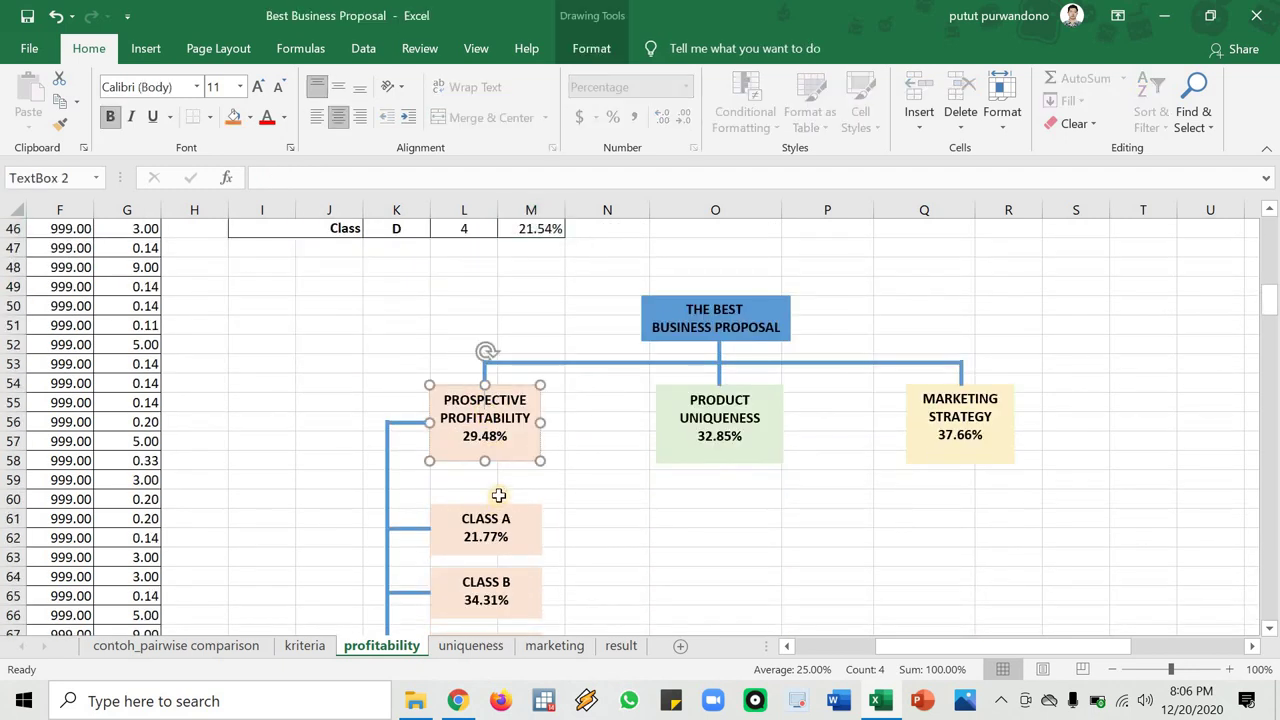
scroll(478, 490, "down", 3)
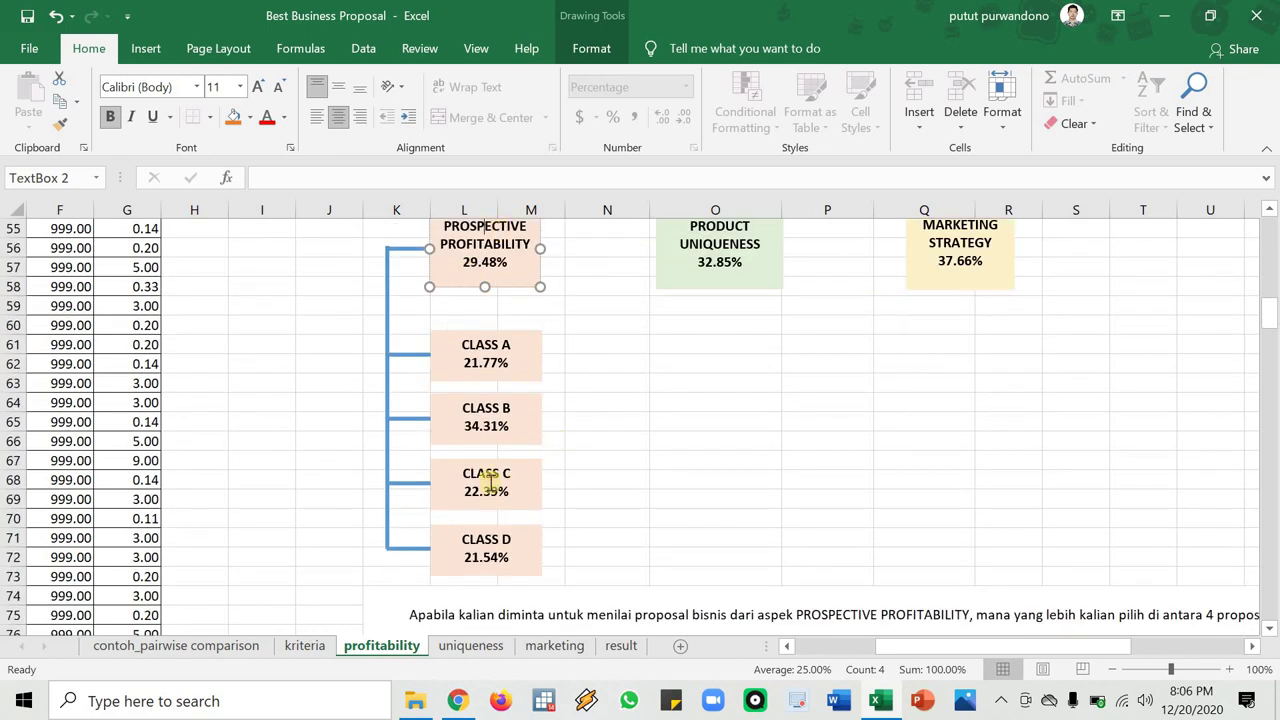
left_click(497, 368)
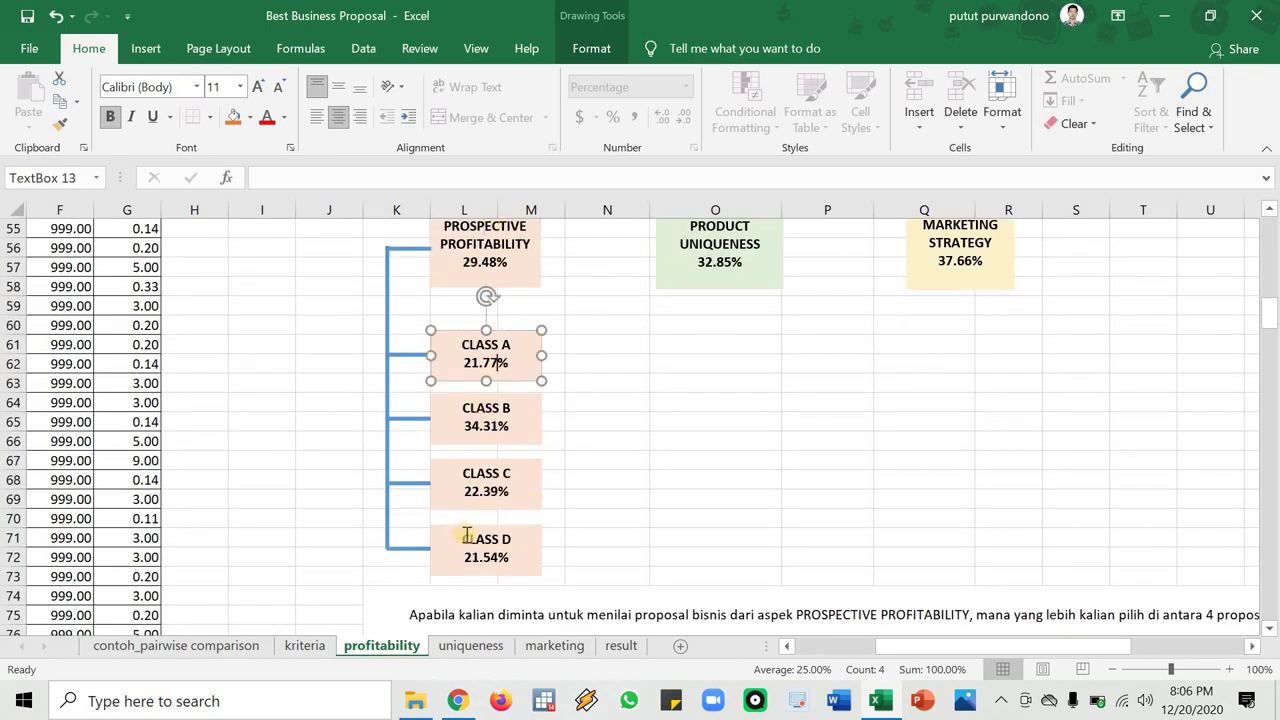
Open the uniqueness sheet and review the Product Uniqueness branch of the hierarchy with its Class A to D weights
left_click(470, 646)
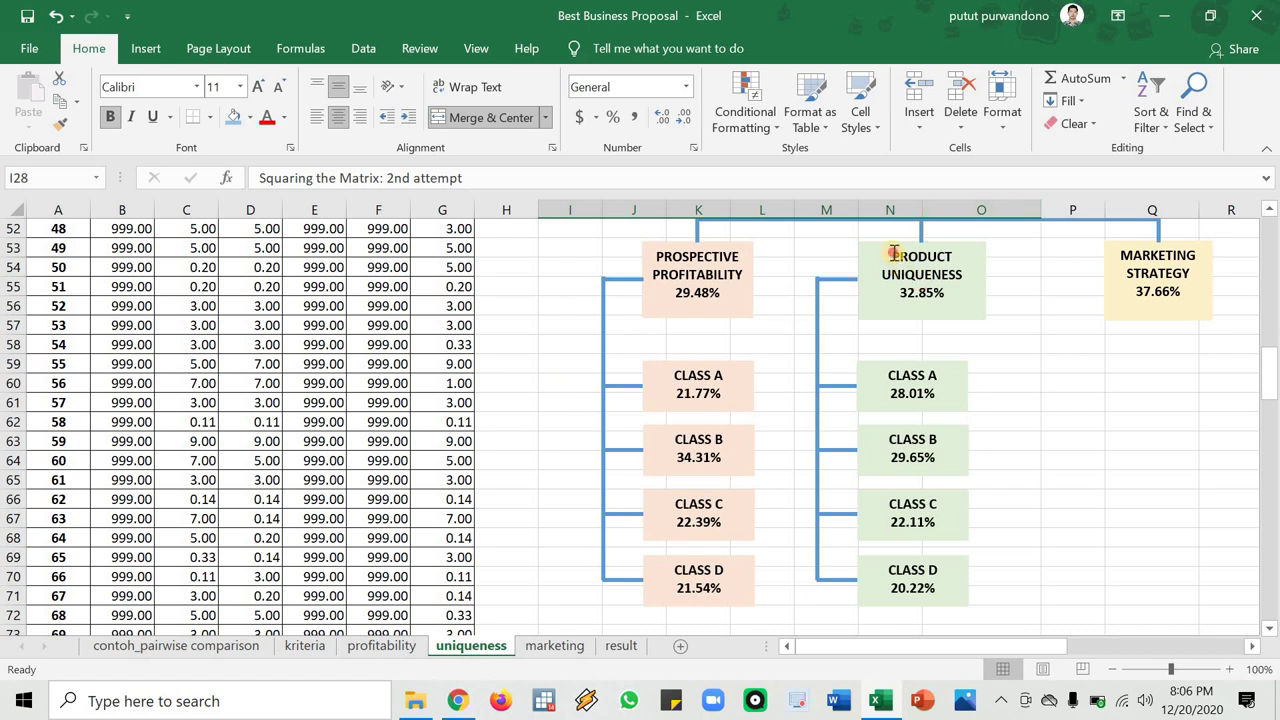
left_click(912, 284)
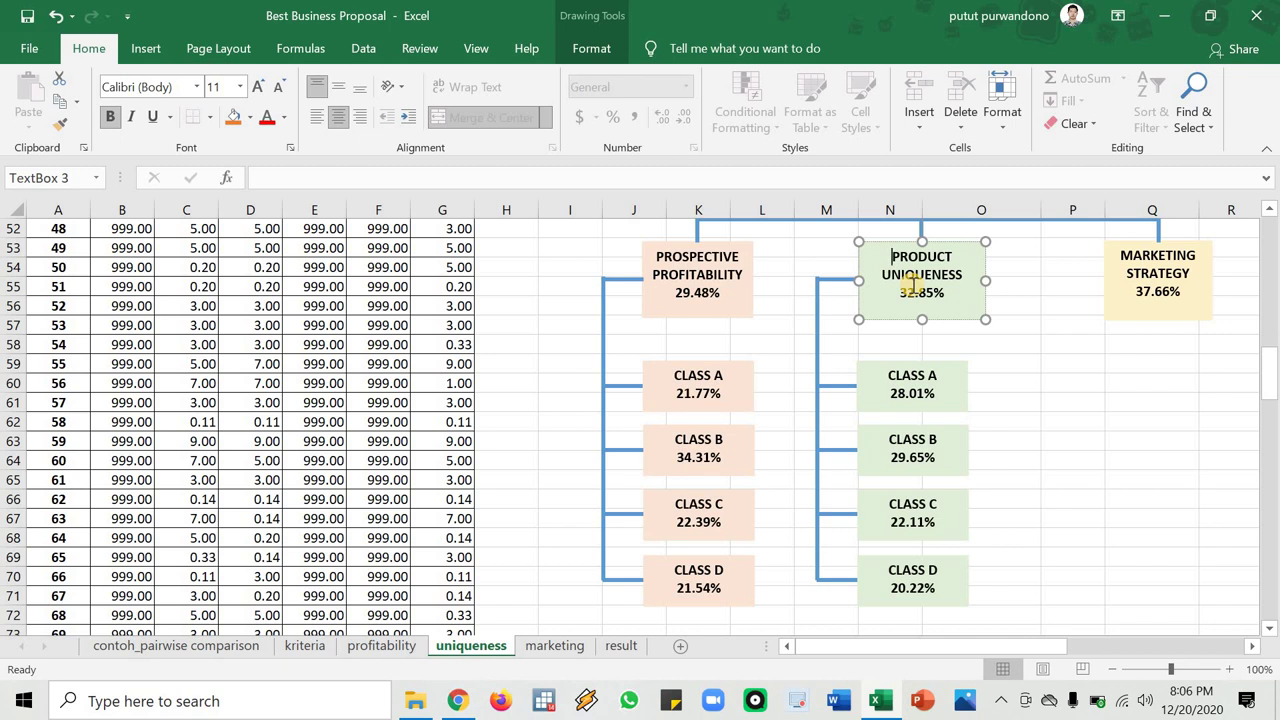
left_click(915, 394)
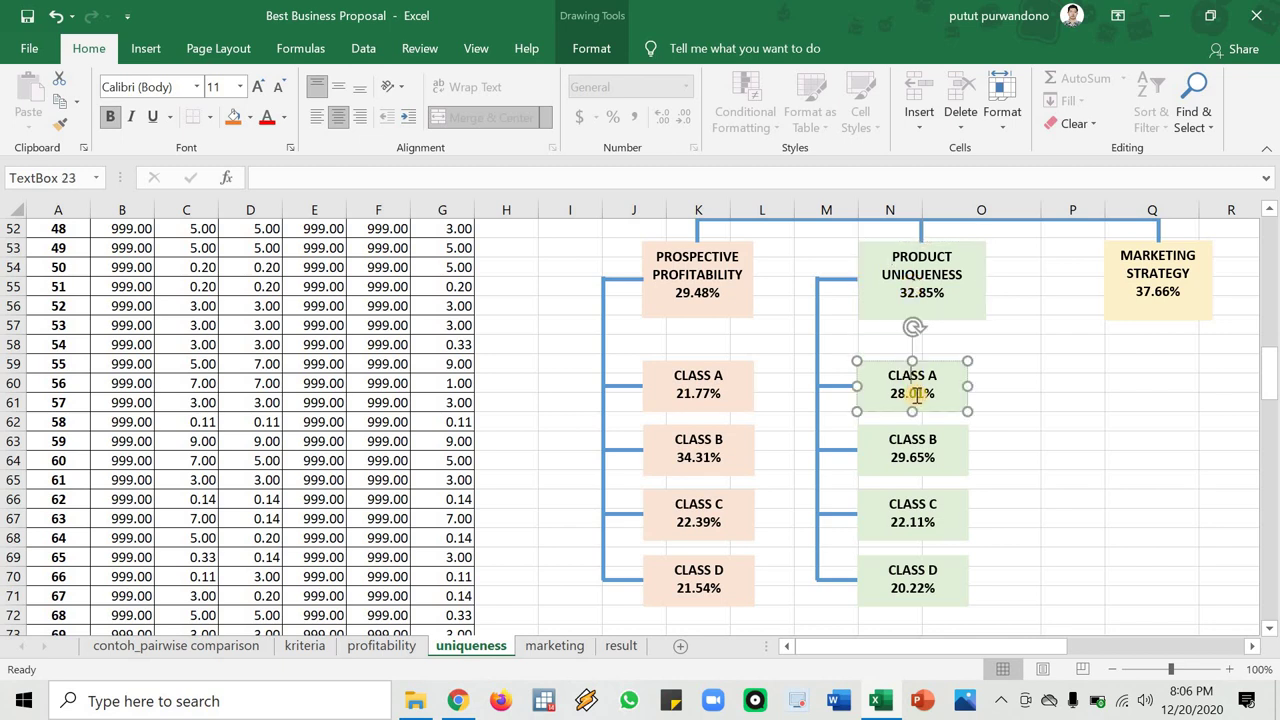
left_click(910, 452)
left_click(904, 518)
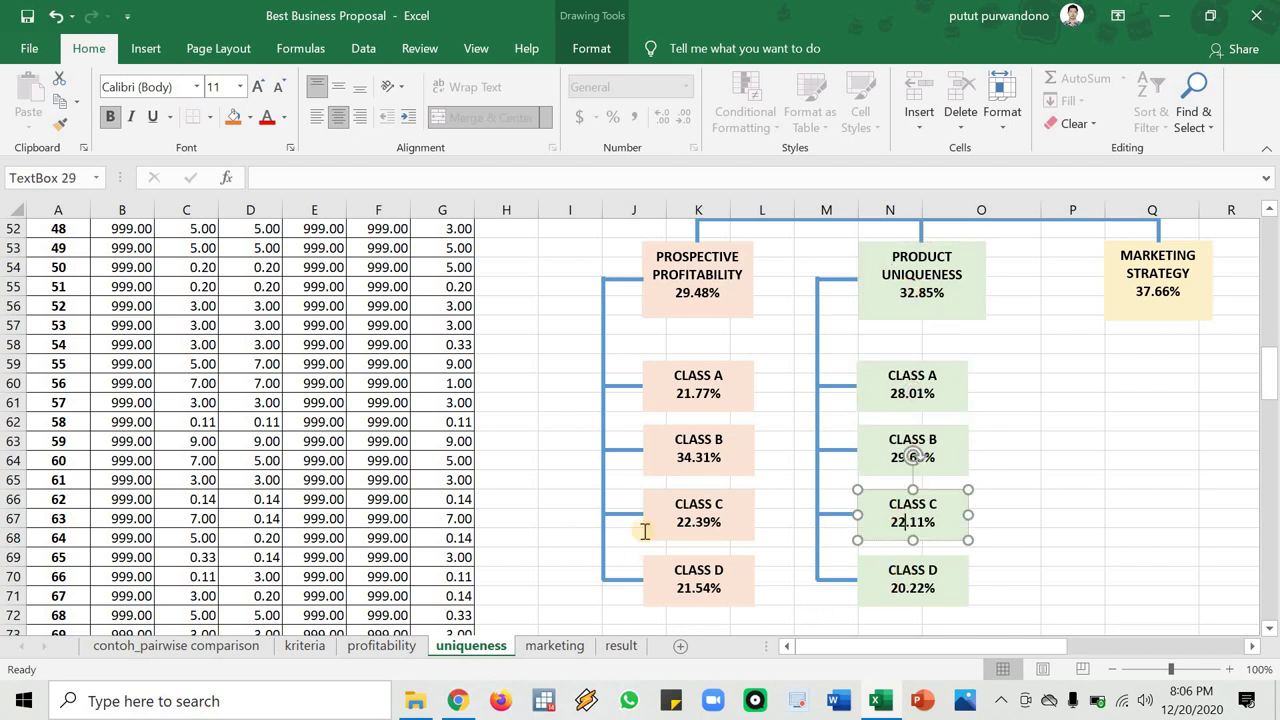
left_click(902, 571)
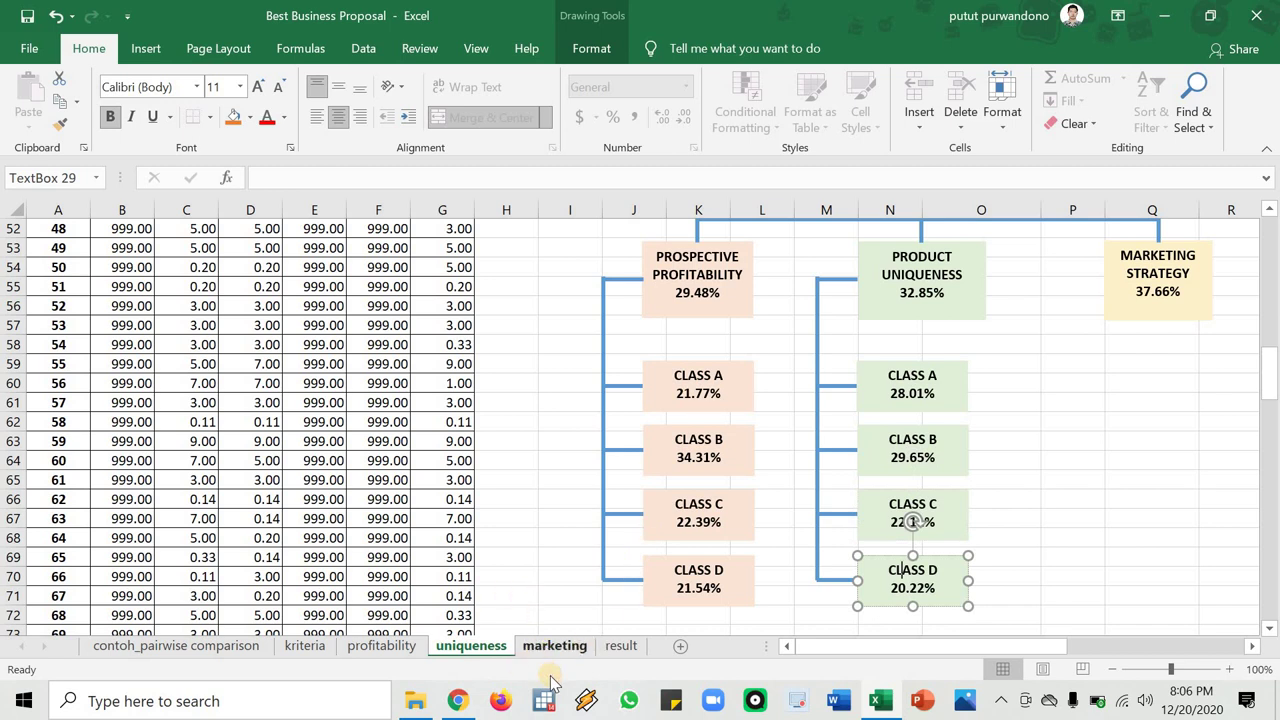
Open the marketing sheet and compare the Class A to D weights under all three criteria in the completed hierarchy
left_click(548, 647)
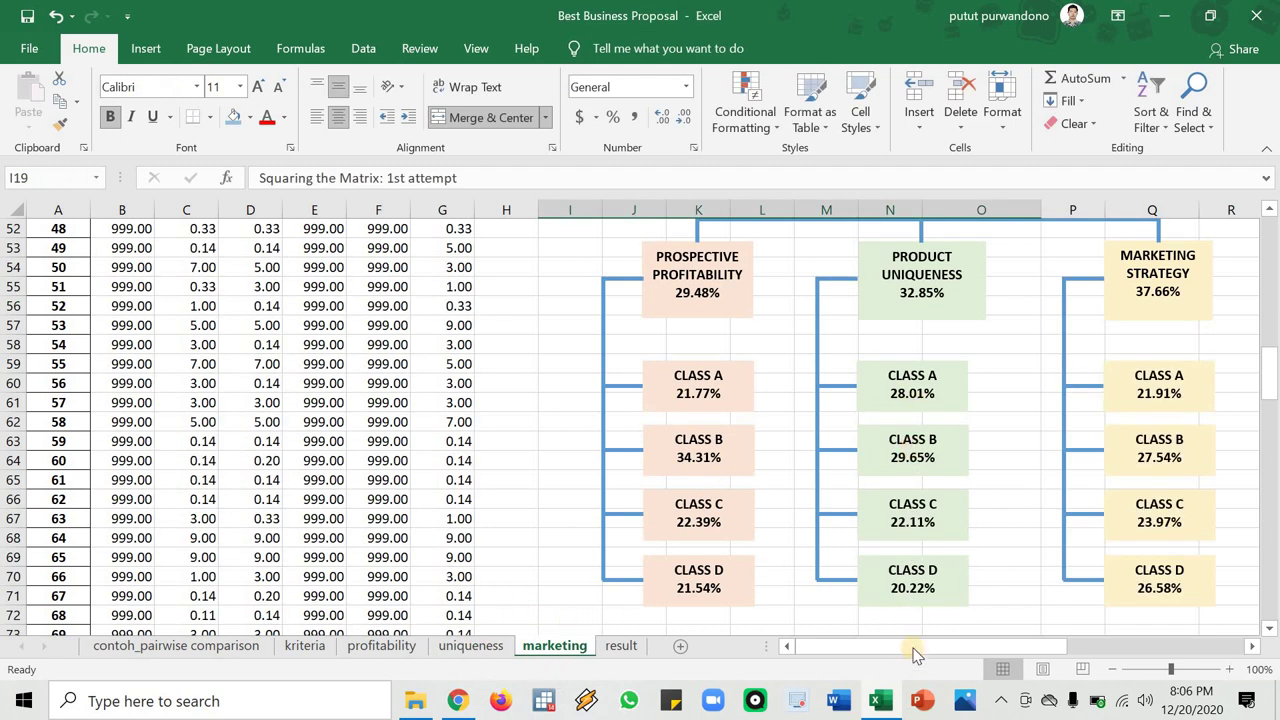
left_click_drag(913, 651, 1013, 647)
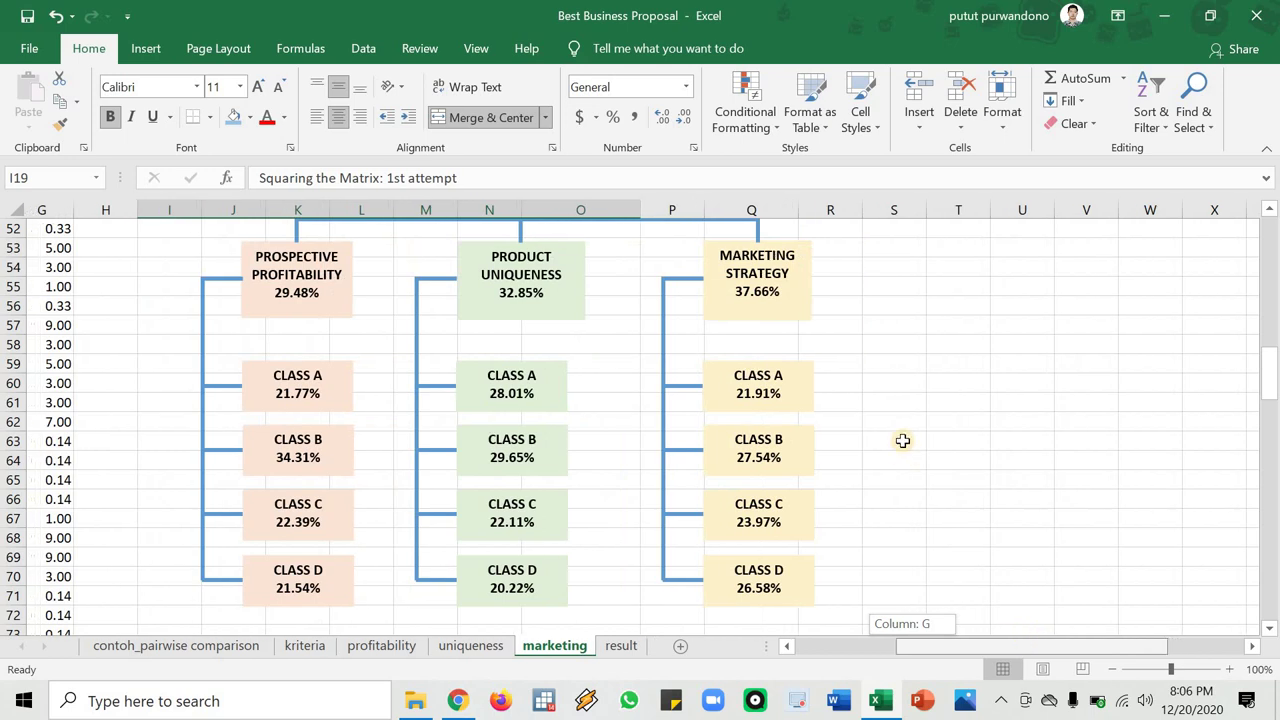
scroll(902, 440, "up", 3)
scroll(902, 440, "down", 2)
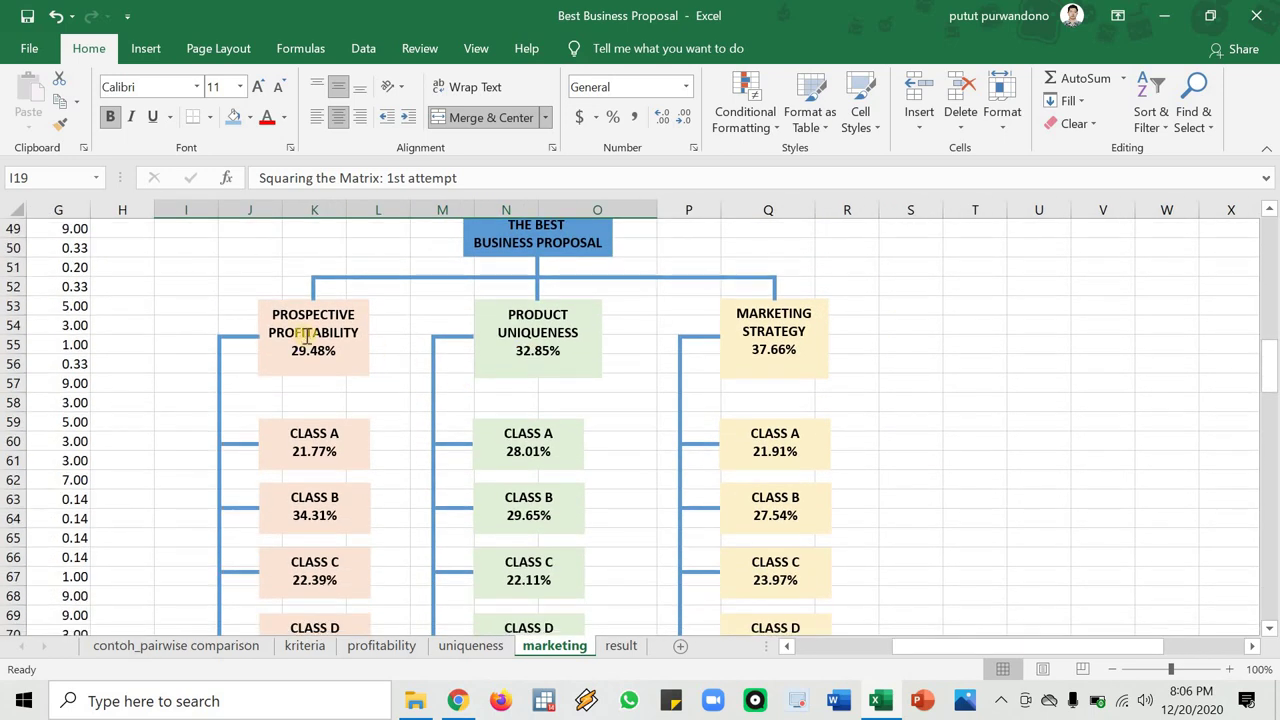
left_click(304, 334)
key("Tab")
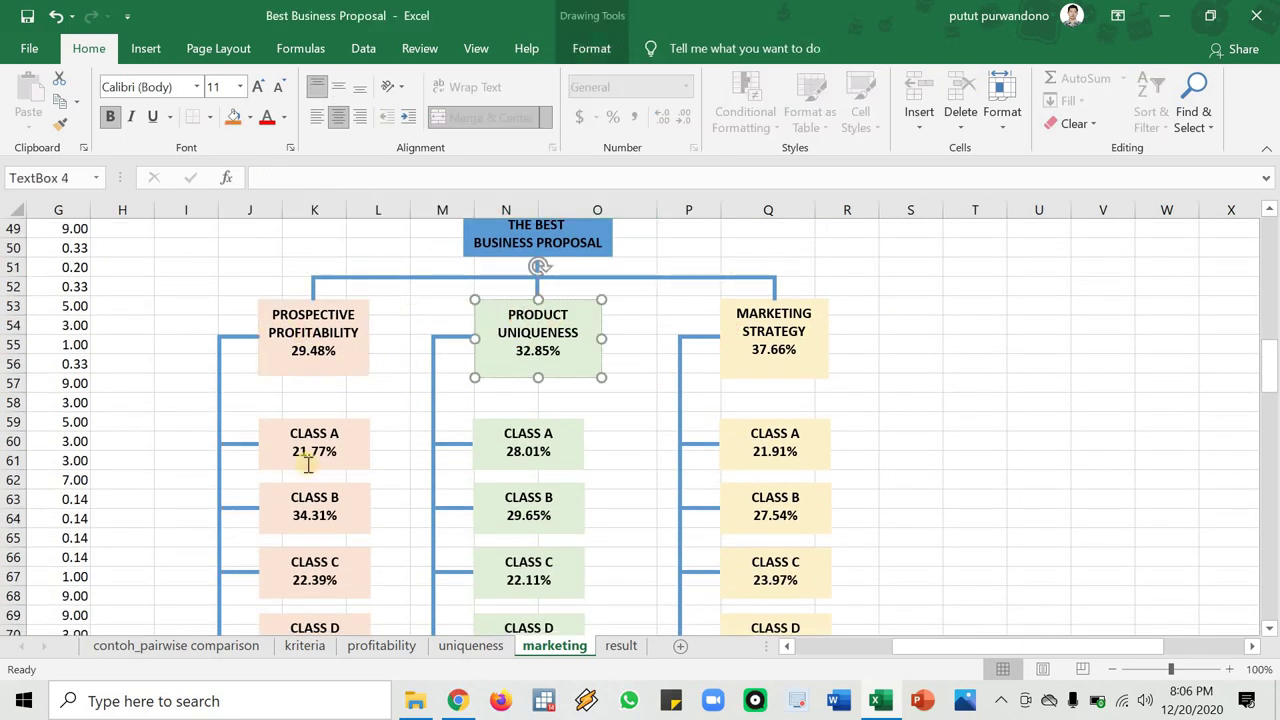
key("Tab")
key("Tab")
key("Tab")
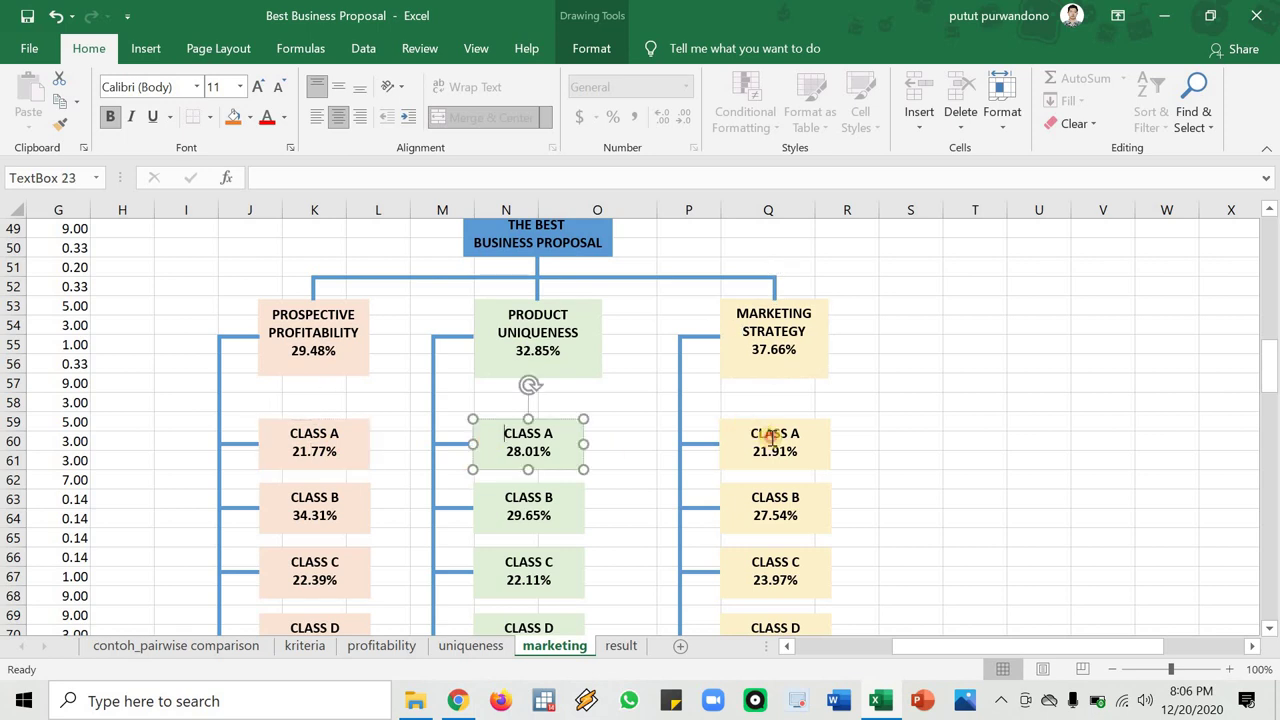
left_click(771, 437)
scroll(742, 462, "down", 5)
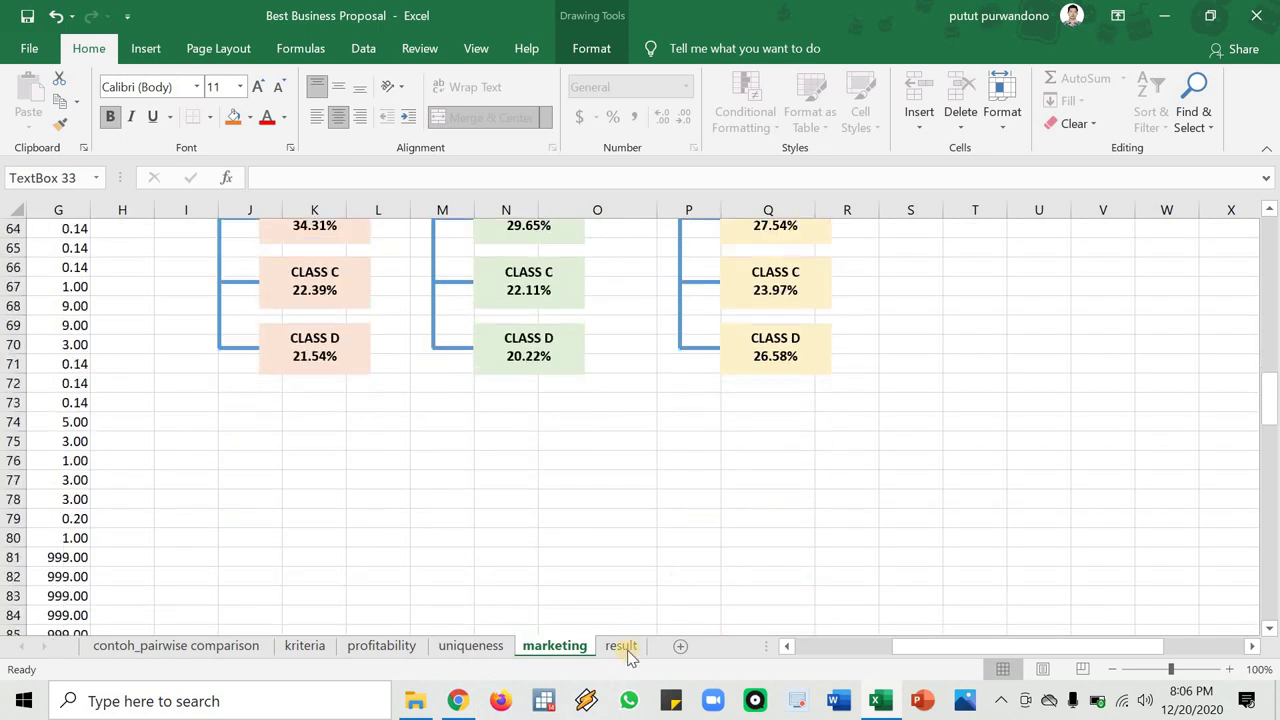
Open the result sheet and look over its criteria scores, class scores and final ranking tables
left_click(625, 646)
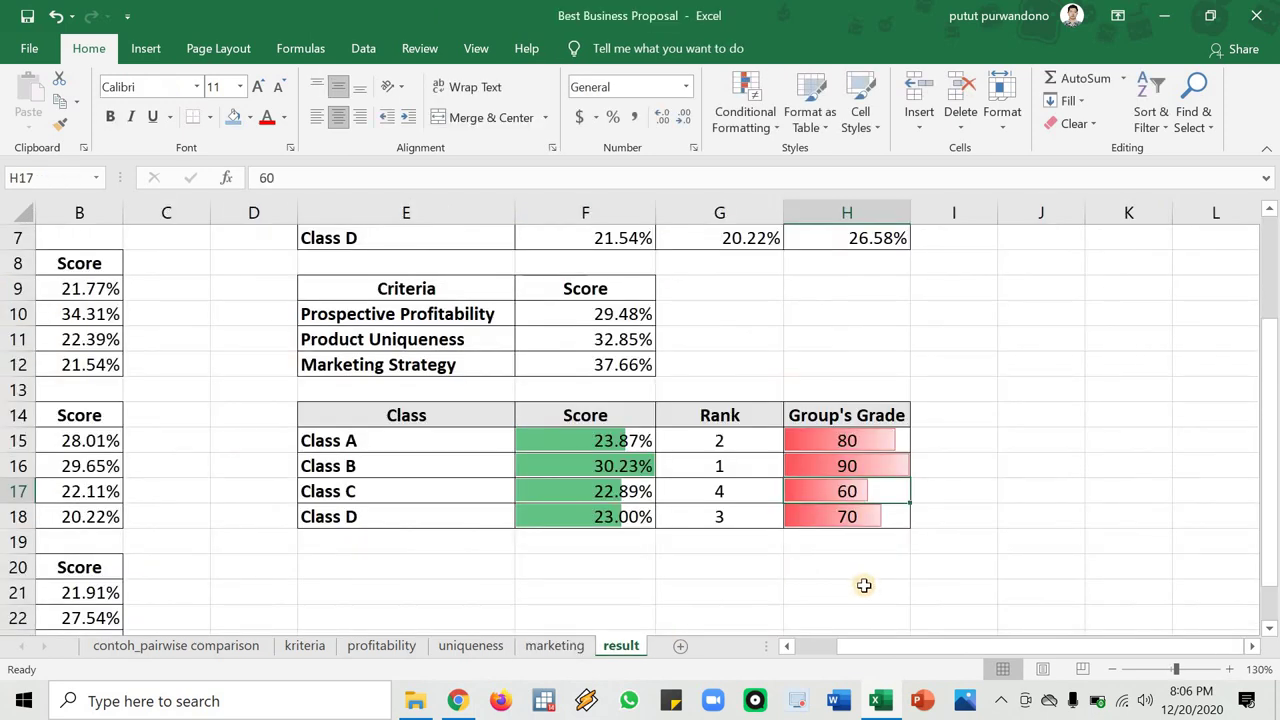
scroll(864, 585, "up", 2)
left_click_drag(931, 650, 860, 648)
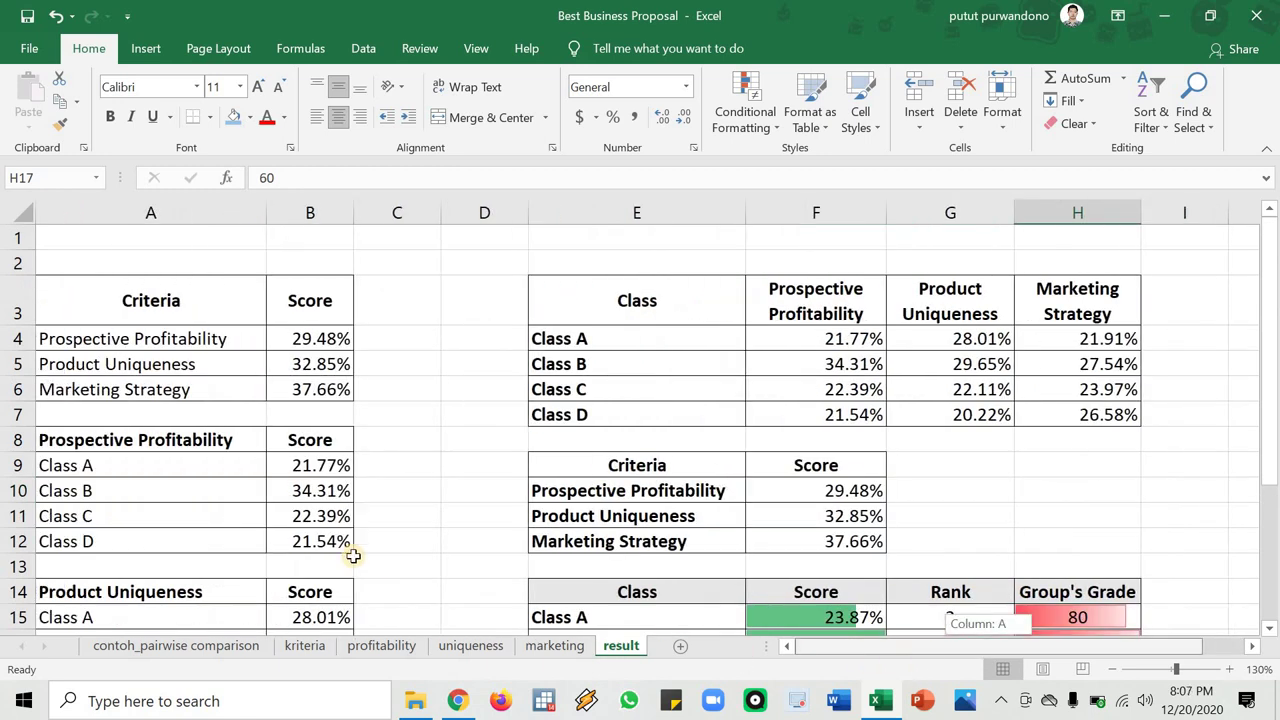
left_click_drag(353, 556, 317, 536)
scroll(199, 481, "down", 4)
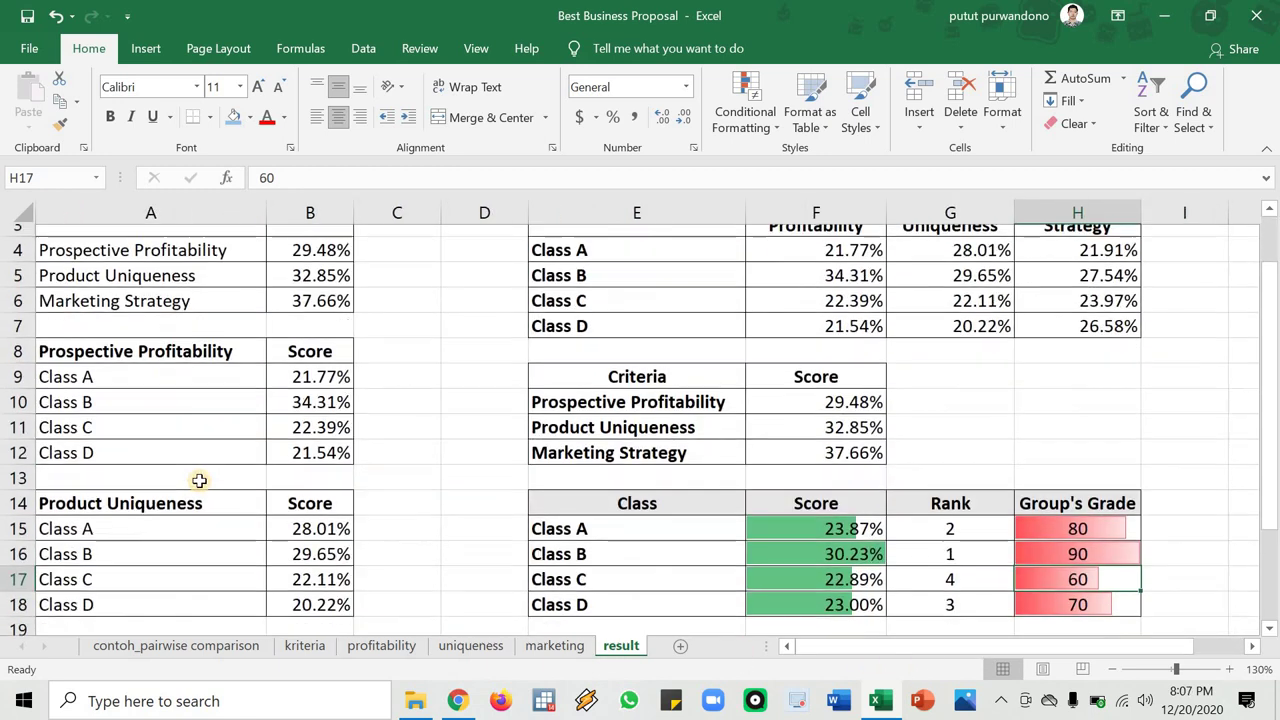
scroll(200, 491, "down", 1)
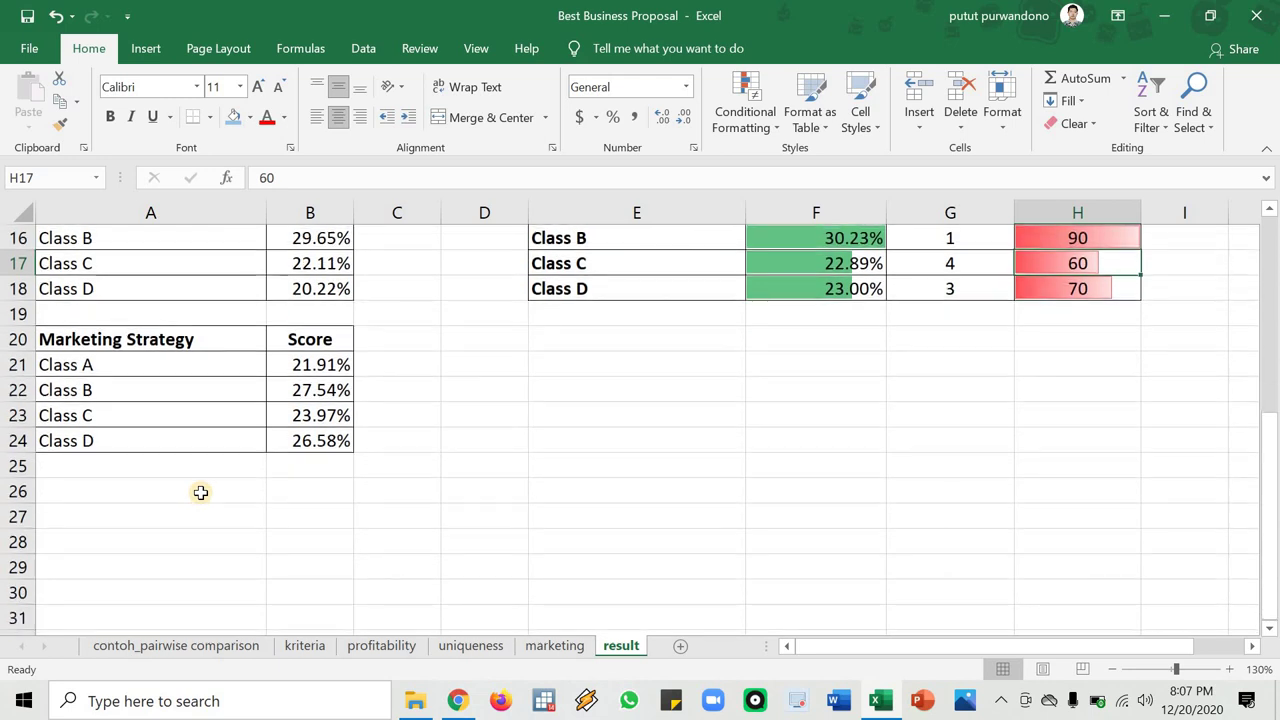
scroll(160, 450, "up", 5)
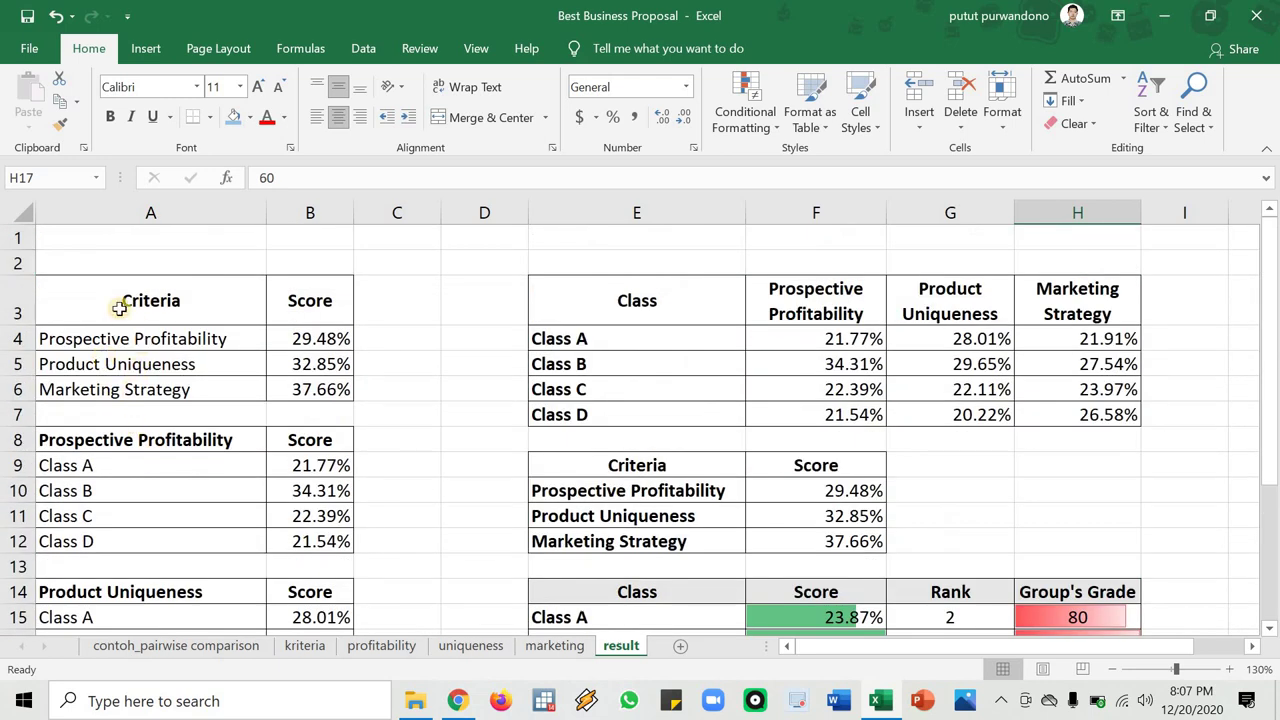
Go through the Criteria, Prospective Profitability, Product Uniqueness and Marketing Strategy score tables in columns A and B, selecting each in turn
left_click_drag(127, 305, 317, 391)
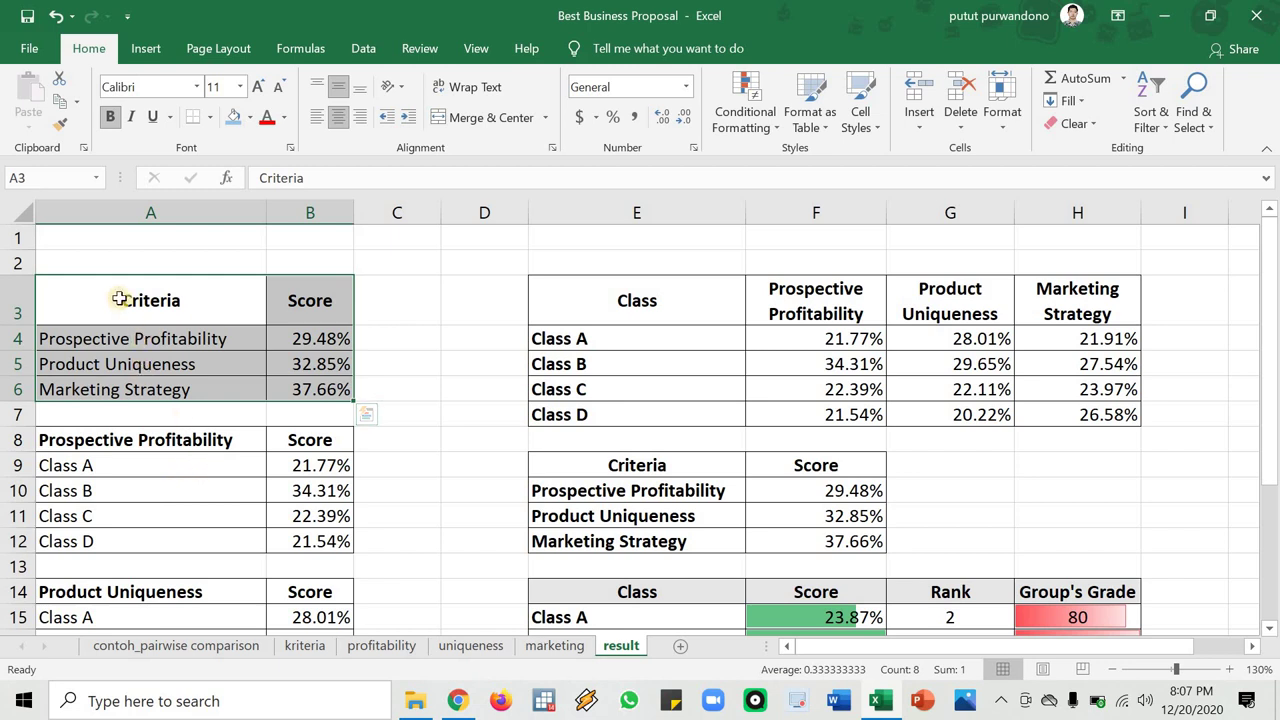
left_click(155, 296)
left_click_drag(319, 378, 306, 394)
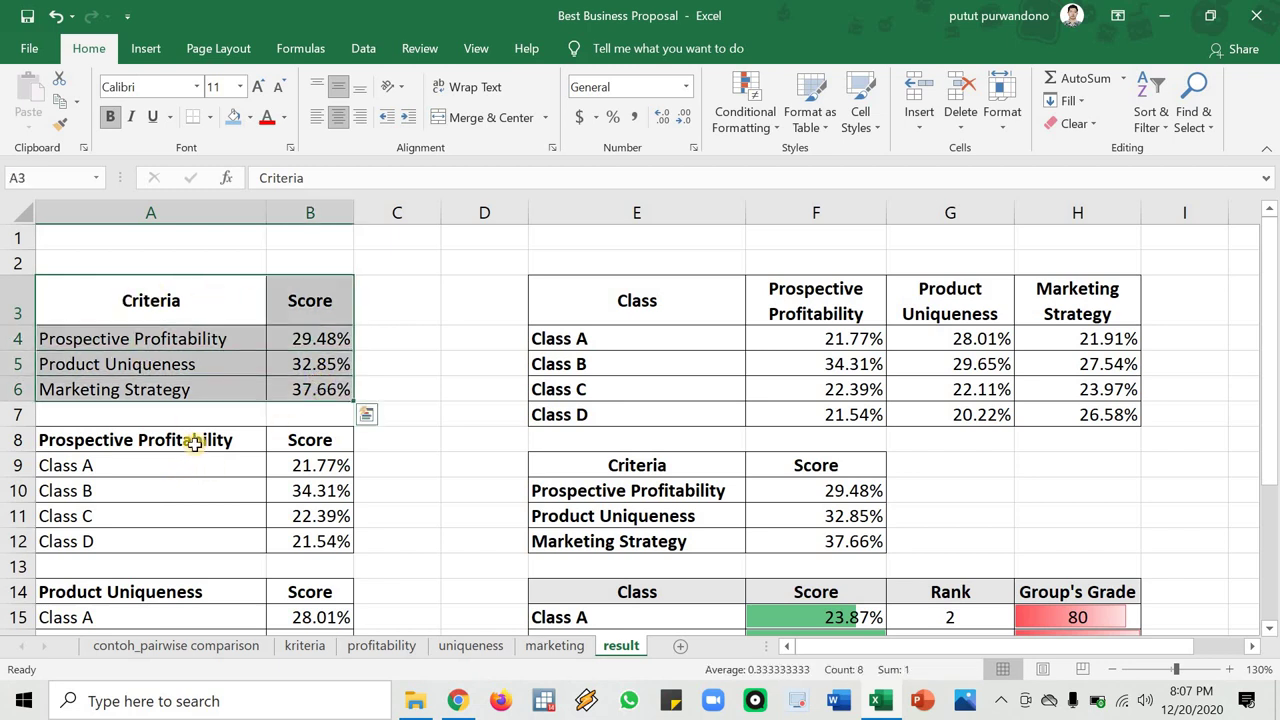
left_click_drag(220, 440, 315, 541)
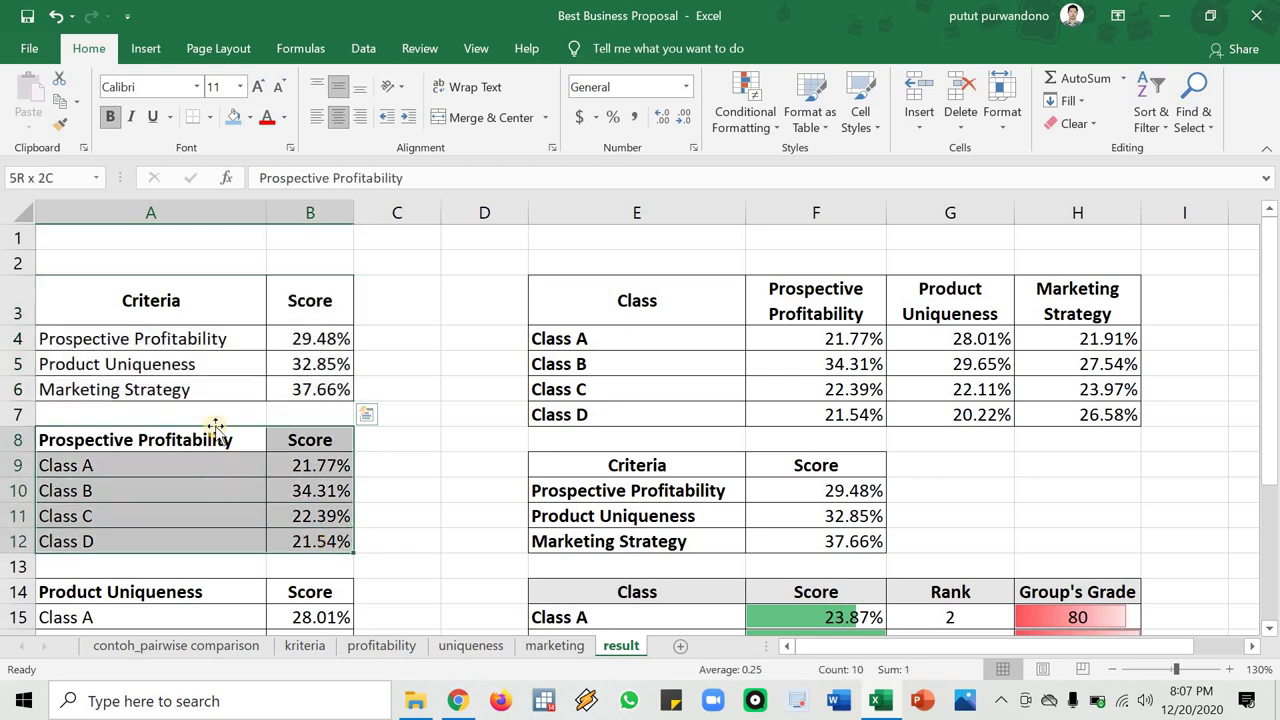
left_click_drag(215, 427, 224, 440)
scroll(230, 443, "down", 3)
left_click_drag(250, 350, 306, 440)
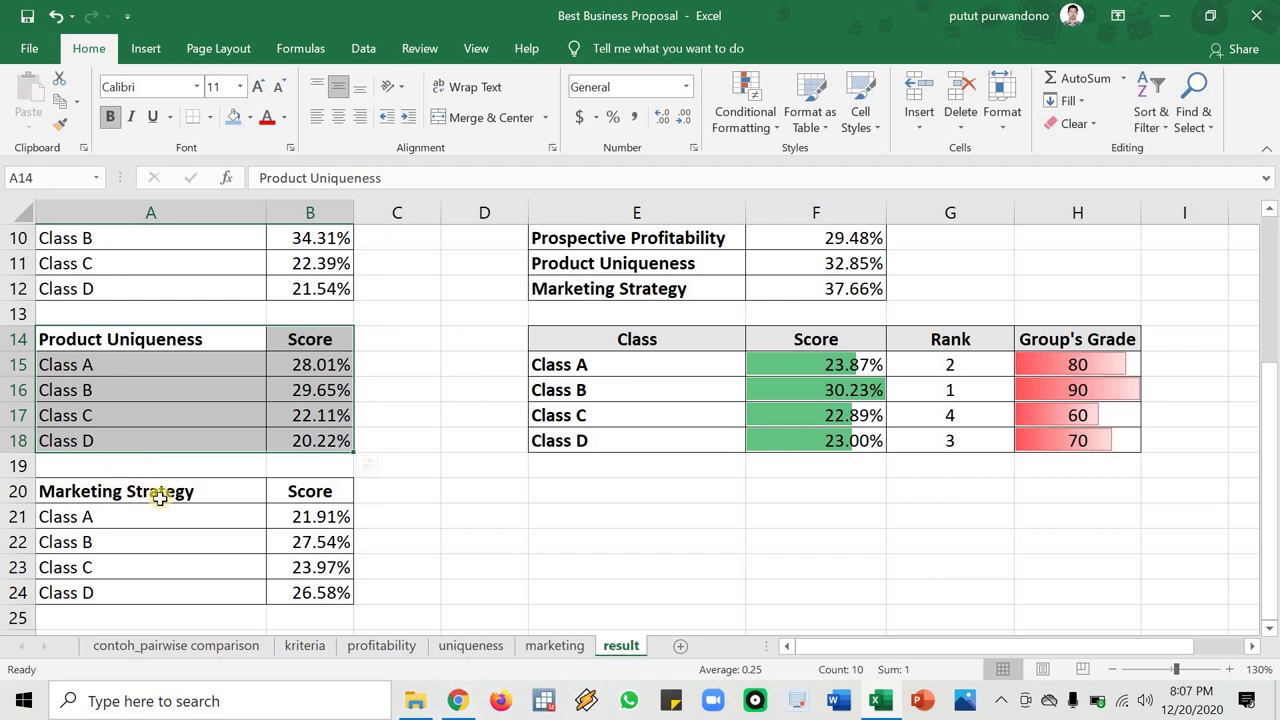
left_click_drag(157, 491, 300, 567)
scroll(766, 451, "up", 3)
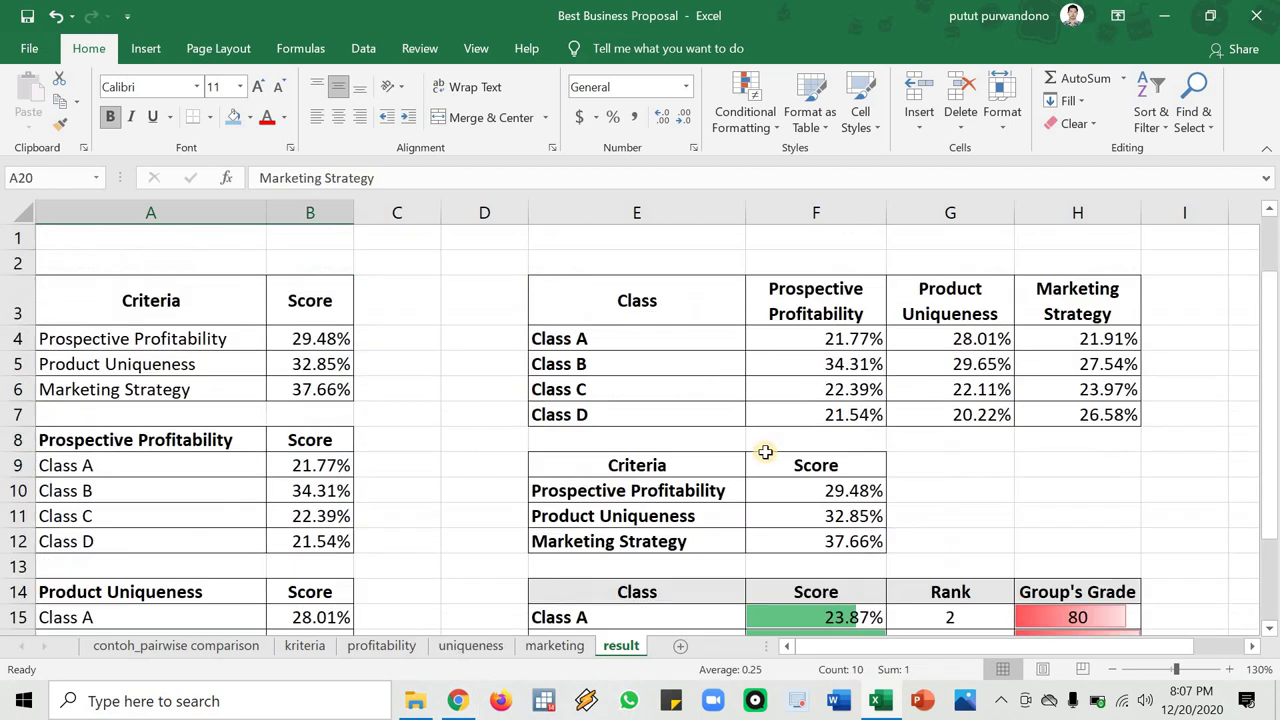
Match the Prospective Profitability, Product Uniqueness and Marketing Strategy score table headings in column A with the column headings of the combined class table
left_click(1022, 472)
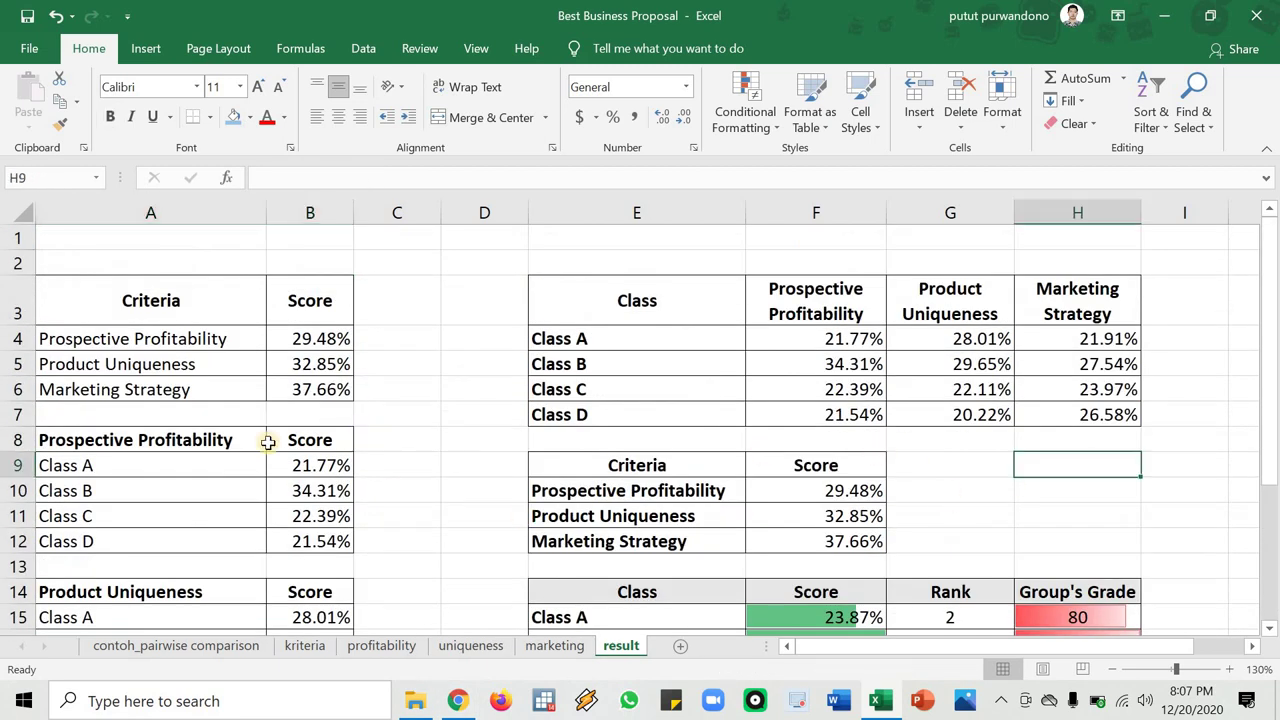
left_click_drag(183, 463, 306, 537)
left_click(168, 442)
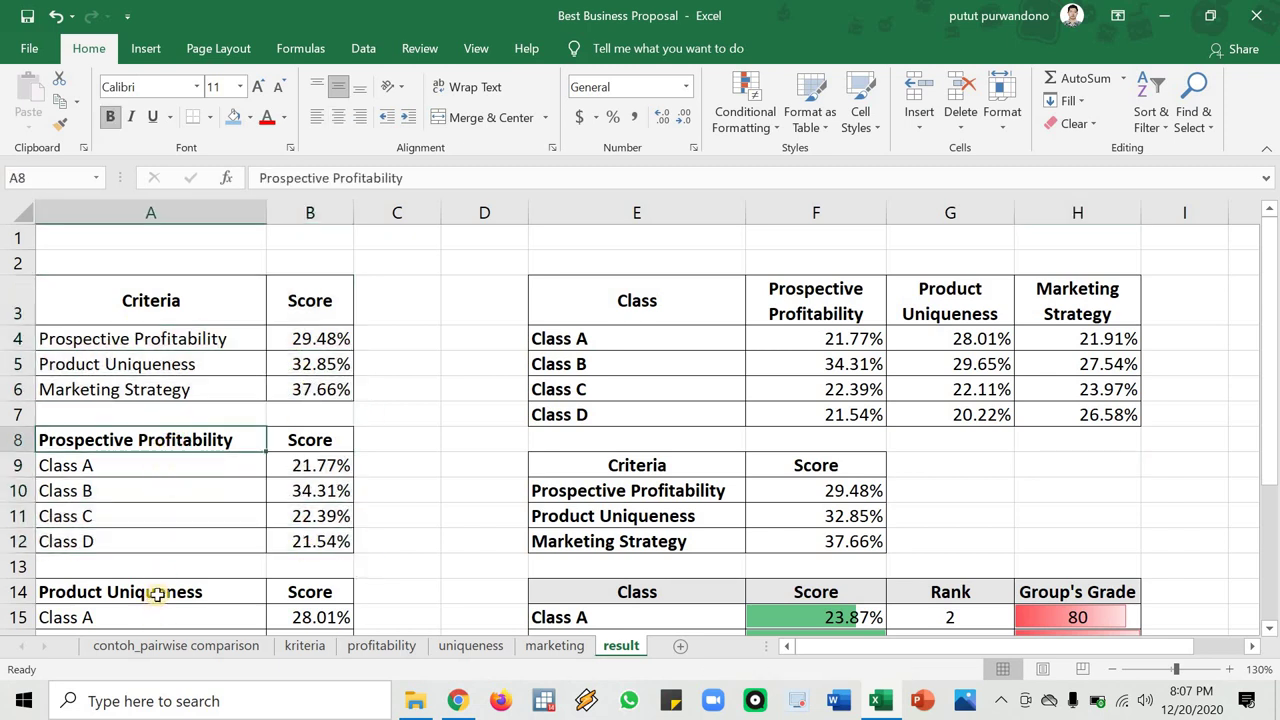
scroll(165, 583, "down", 1)
left_click(170, 492)
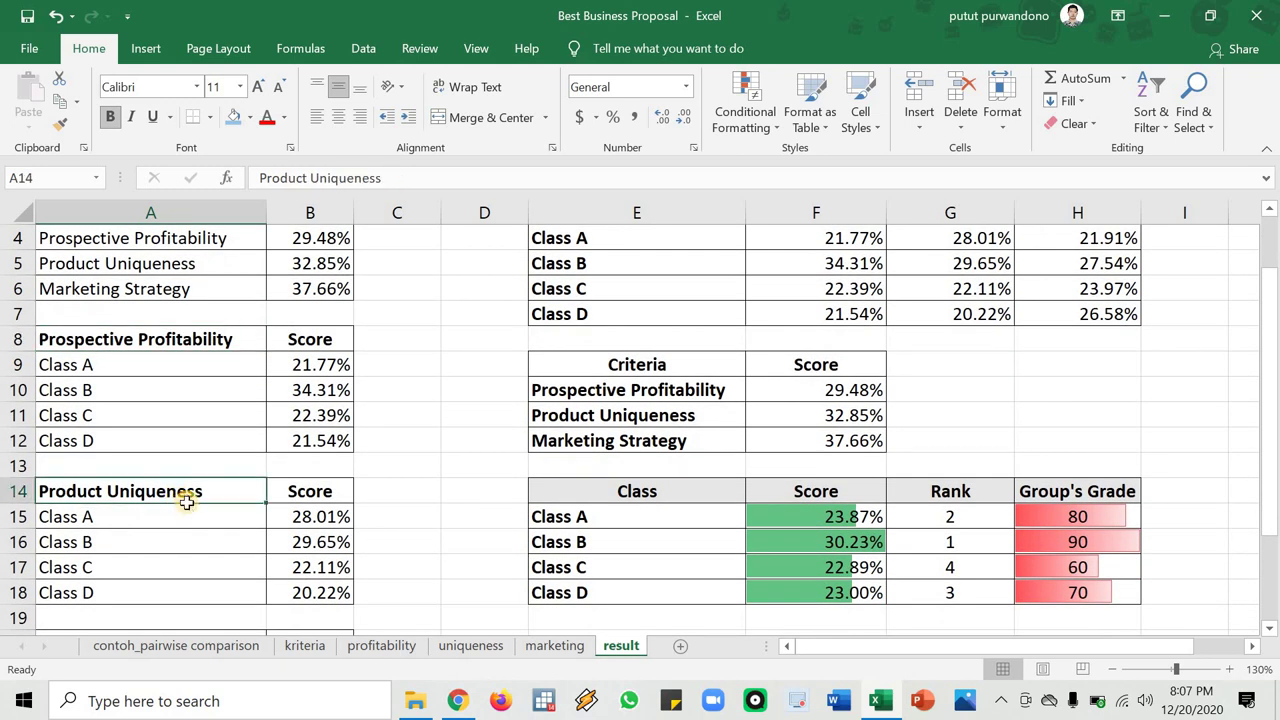
scroll(167, 490, "down", 2)
left_click(165, 490)
scroll(332, 476, "up", 3)
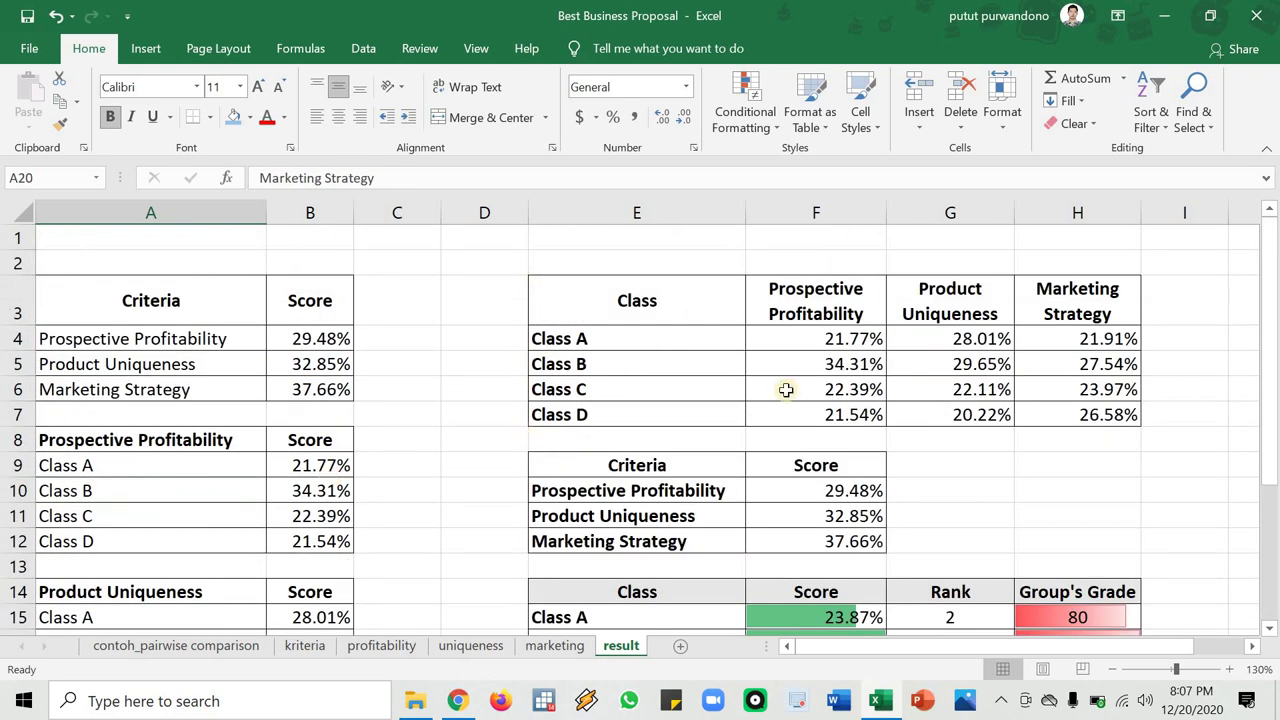
left_click(825, 300)
left_click(940, 309)
left_click(1084, 306)
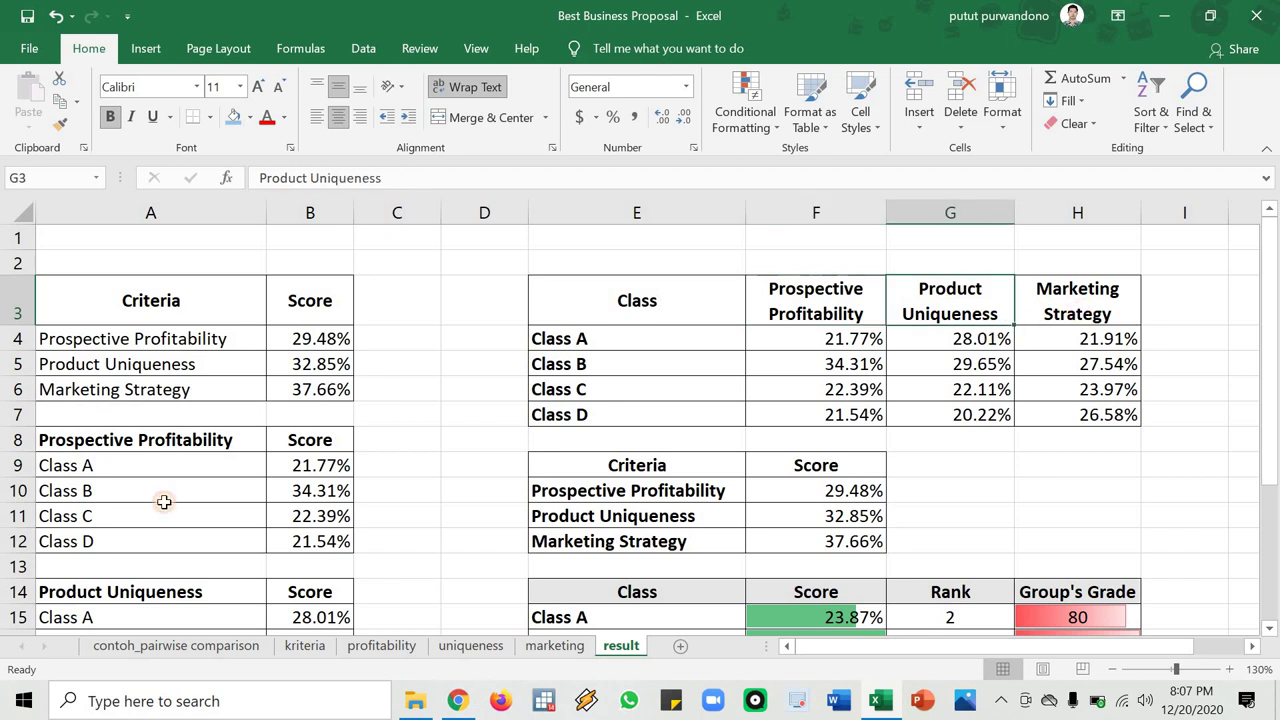
Compare the Class A to D scores in column B with the combined class table, checking the Class A source references in F4, G4 and H4
left_click_drag(297, 462, 302, 540)
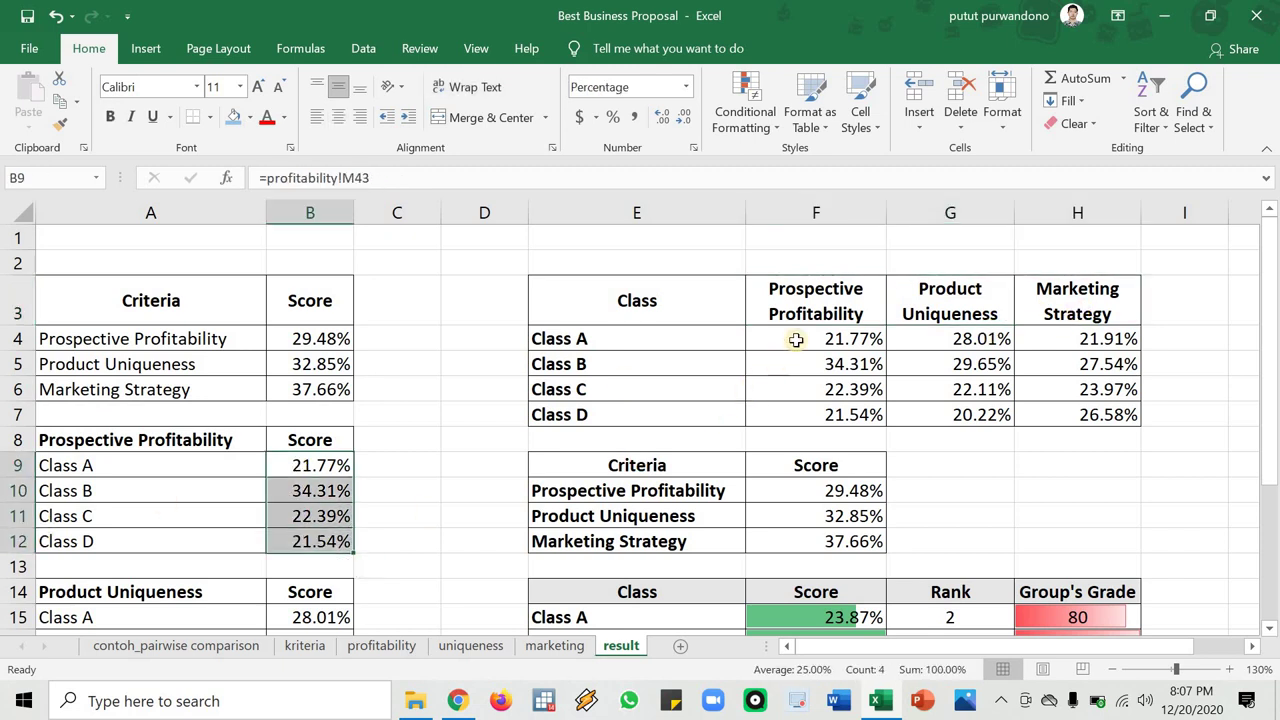
left_click_drag(815, 339, 800, 412)
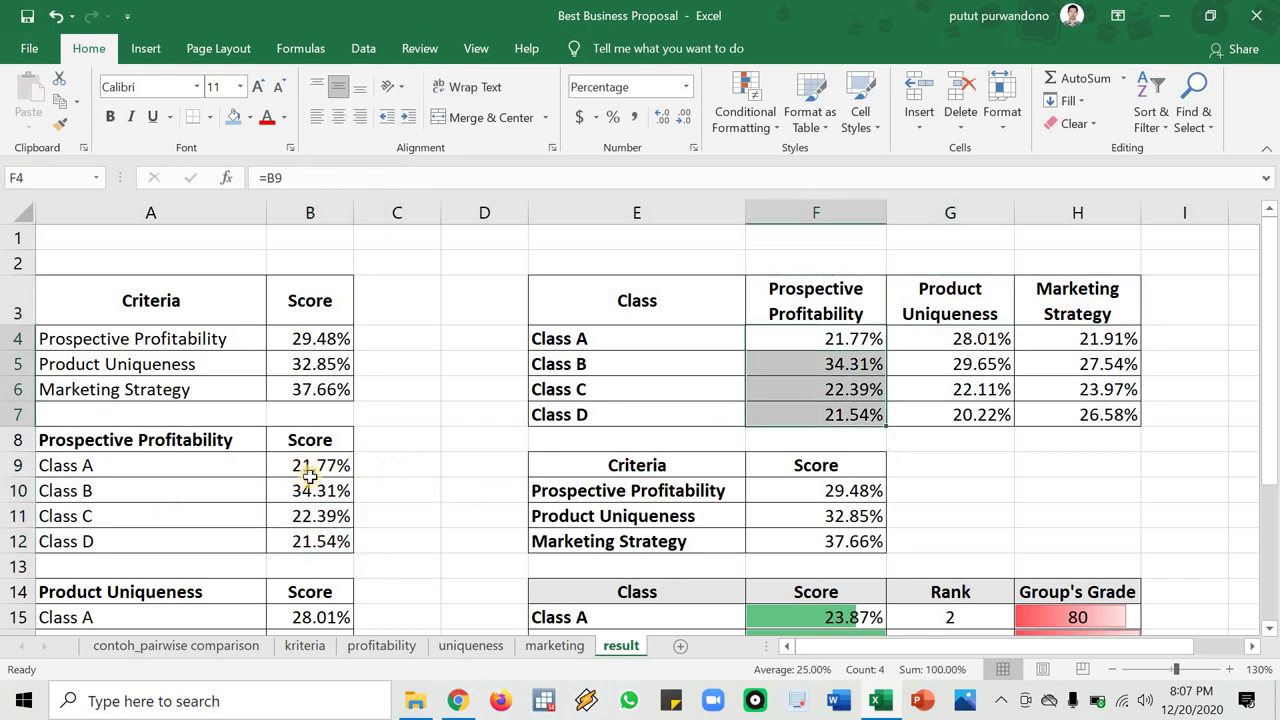
left_click_drag(310, 478, 318, 515)
left_click(802, 308)
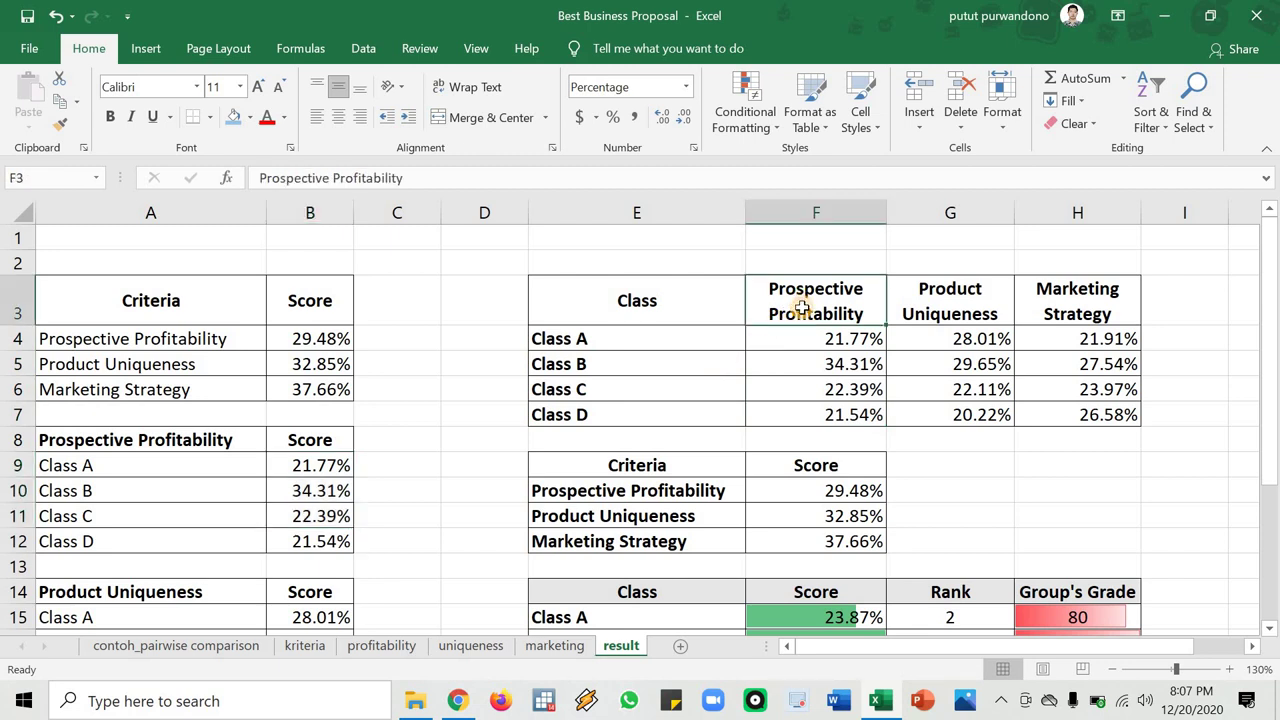
left_click(331, 466)
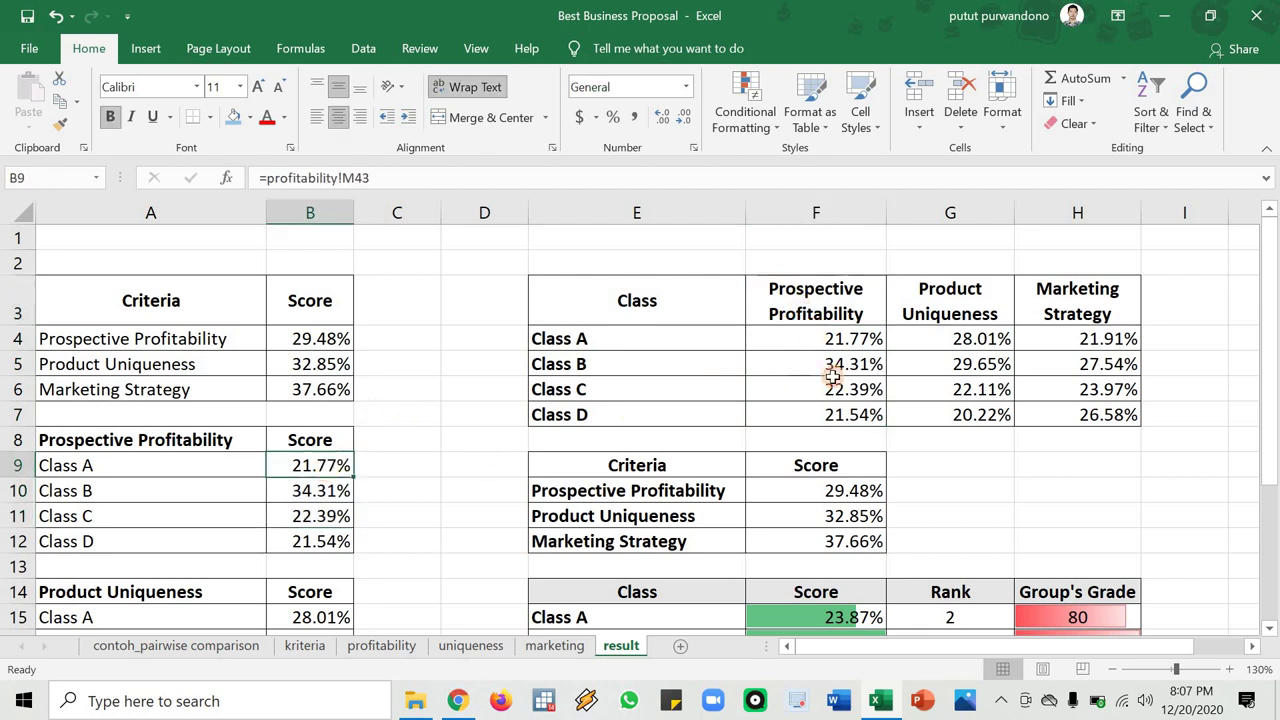
left_click(841, 345)
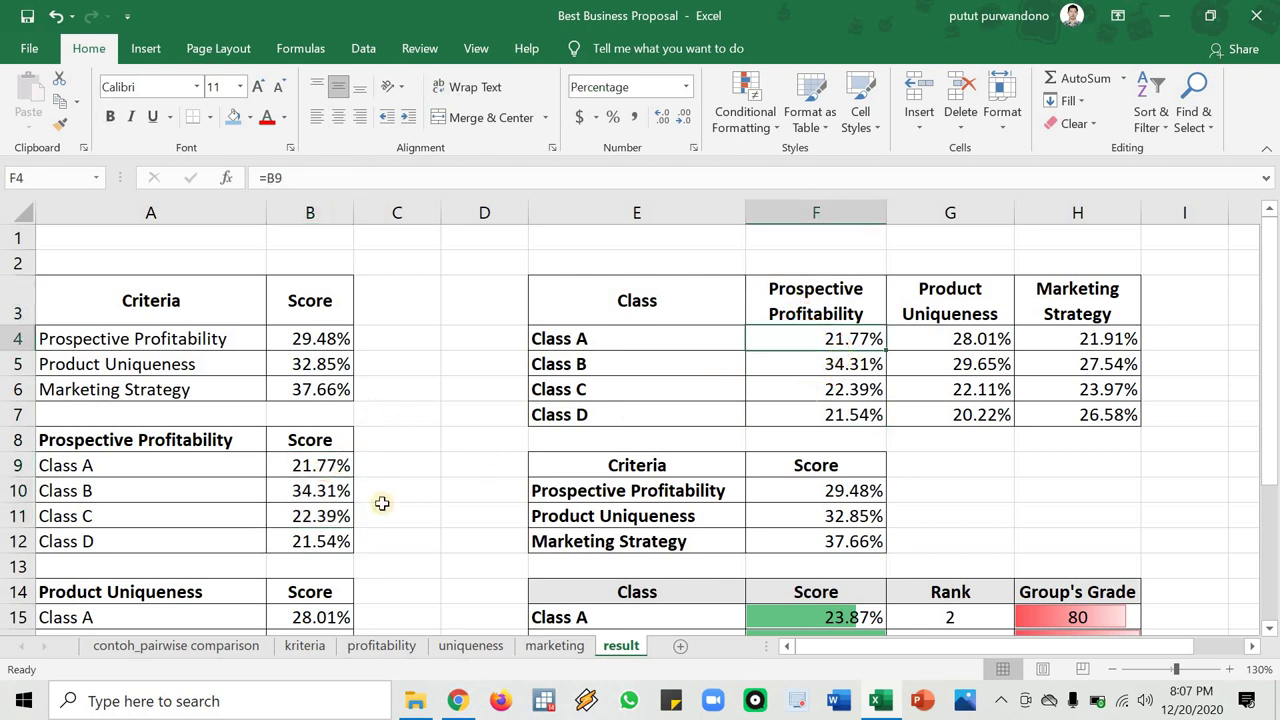
left_click(985, 342)
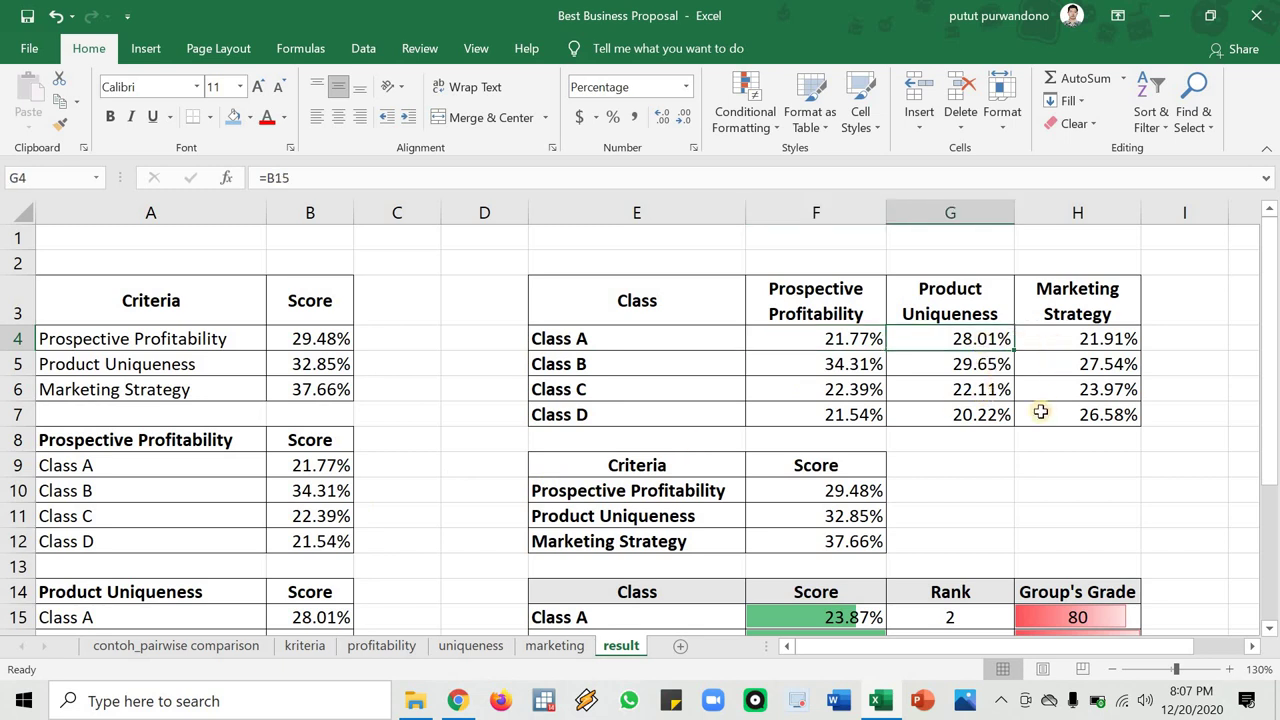
key("Right")
scroll(1066, 400, "down", 2)
scroll(1023, 426, "up", 2)
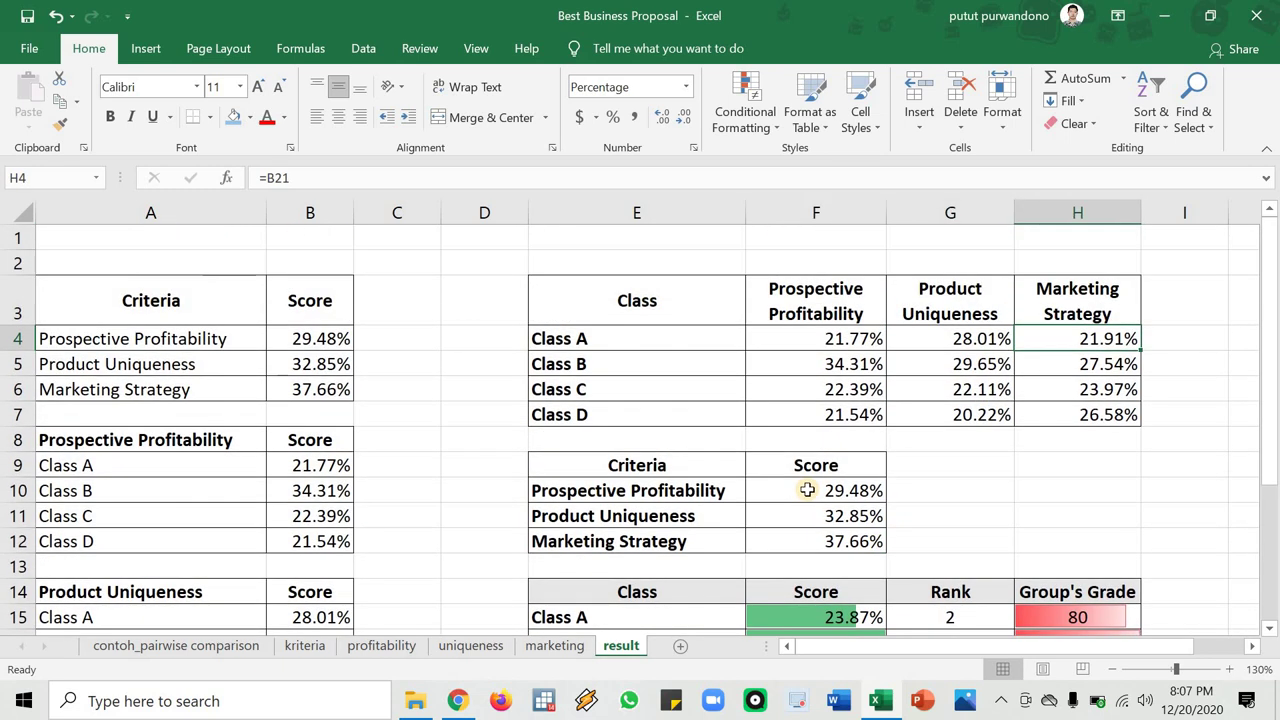
Compare the Criteria score table in A3:B6 with its counterpart in E9:F12, selecting each in turn
left_click_drag(186, 306, 302, 392)
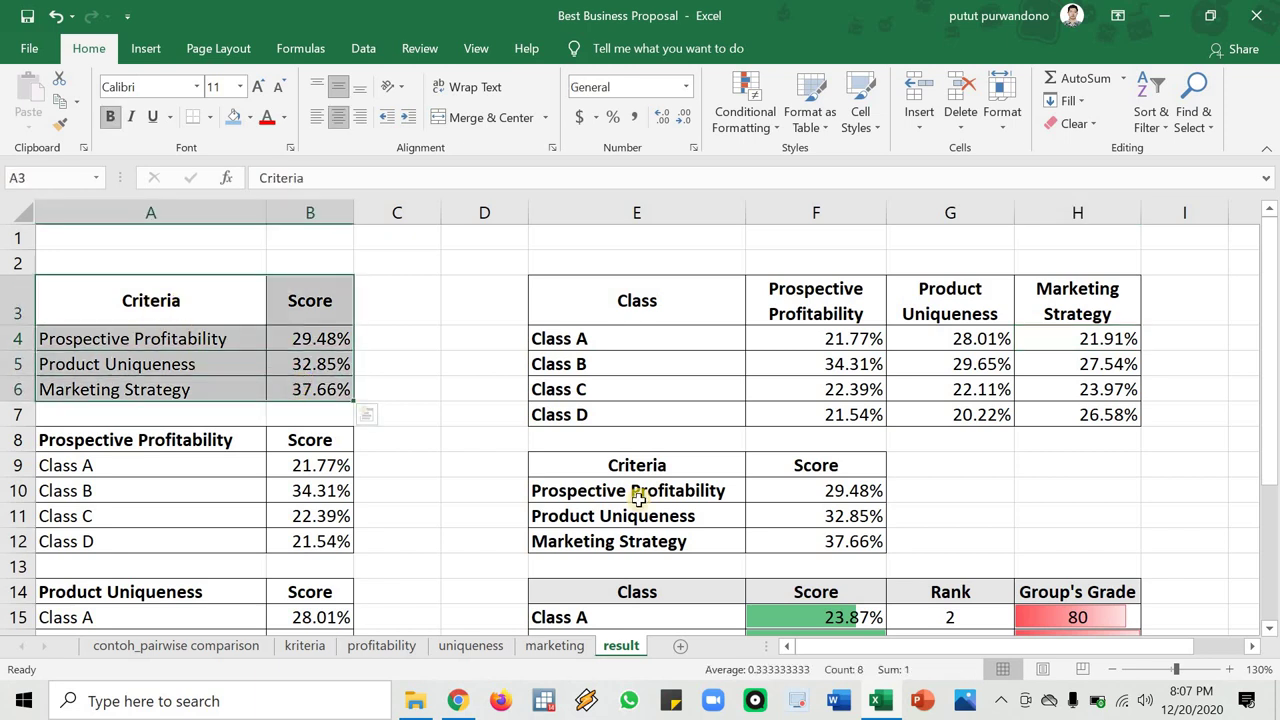
left_click_drag(683, 468, 836, 537)
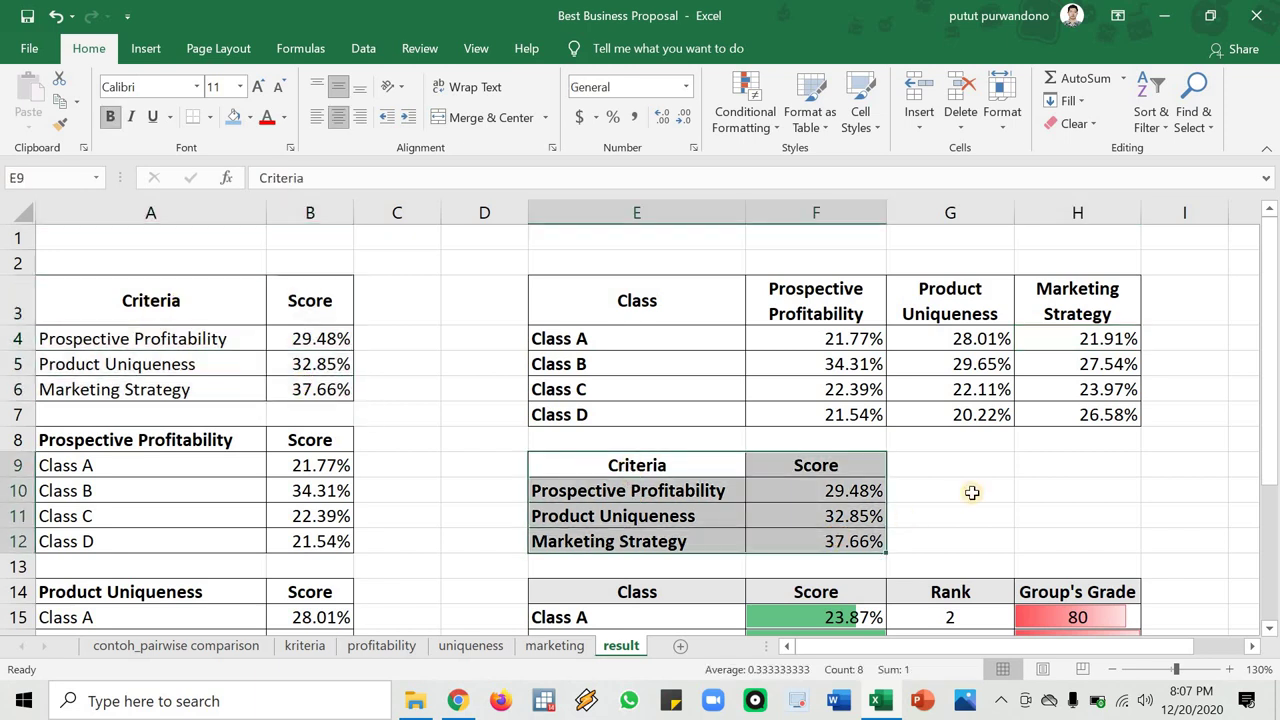
left_click(1037, 489)
scroll(1037, 489, "down", 1)
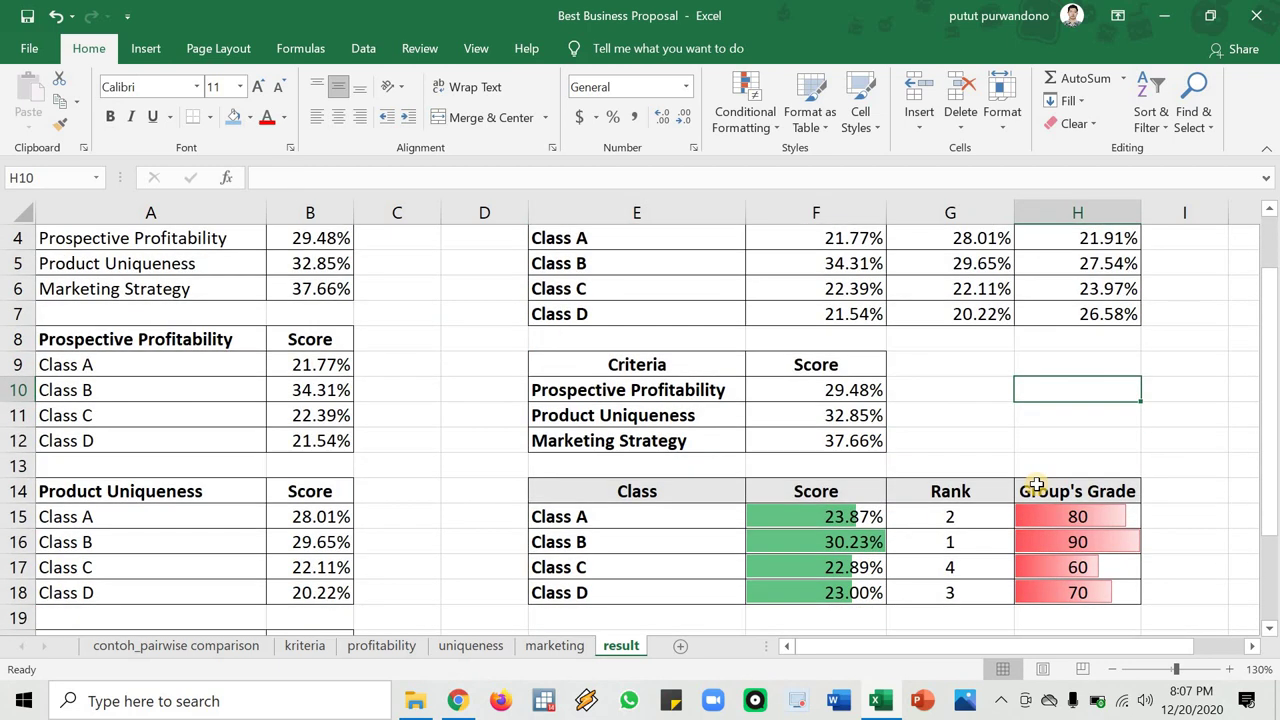
scroll(1031, 486, "up", 1)
scroll(1006, 486, "down", 2)
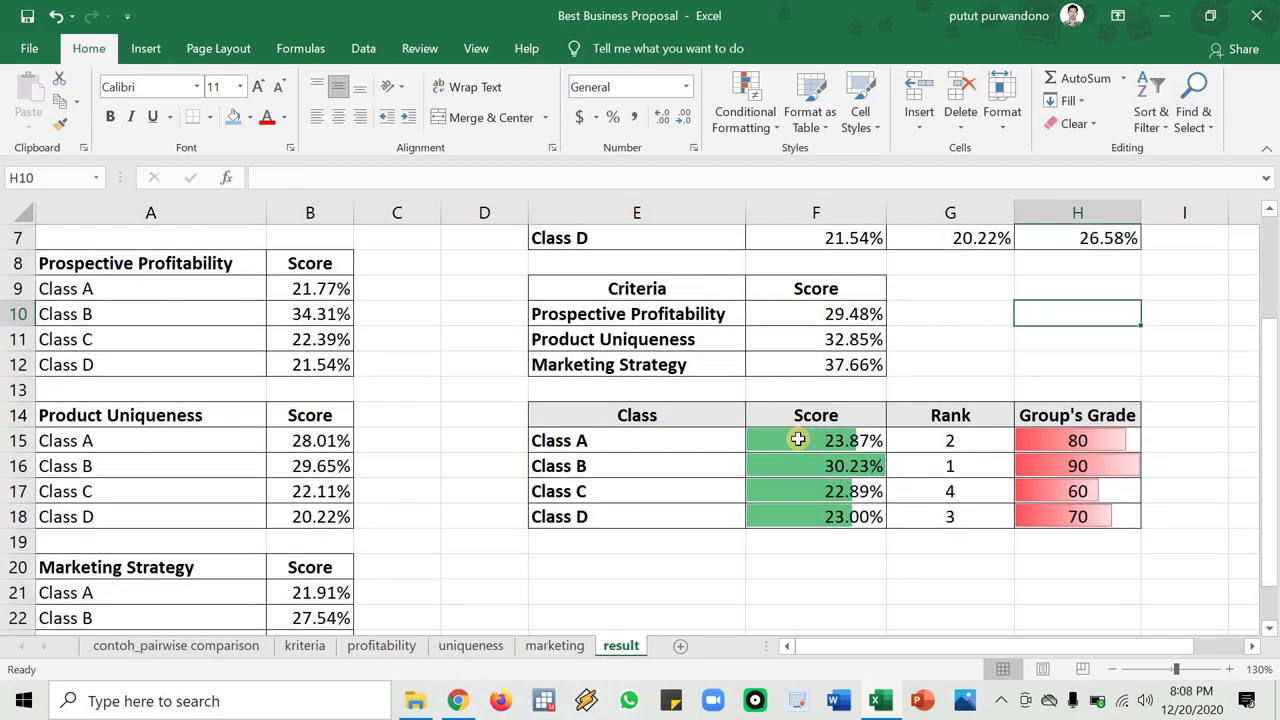
Inspect the MMULT formula behind the final class scores in F15:F18 and select its two source ranges, F4:H7 and F10:F12
left_click_drag(824, 513, 815, 440)
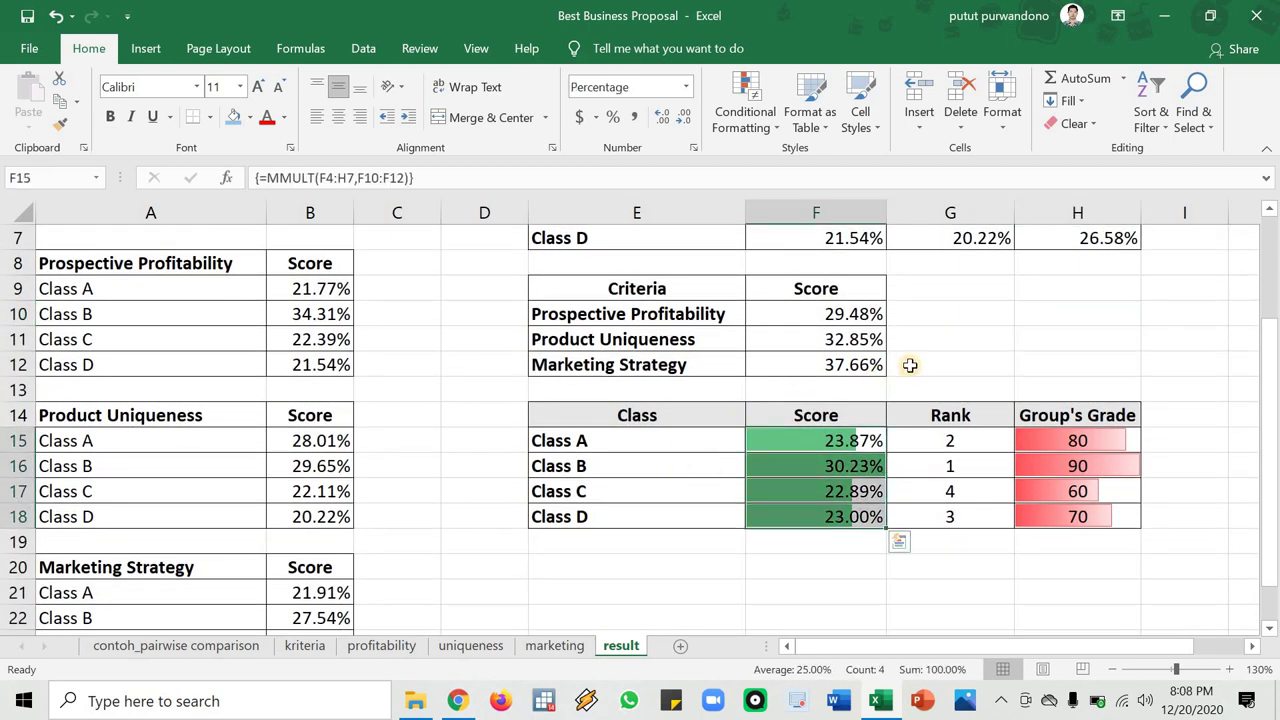
scroll(837, 354, "up", 1)
scroll(837, 354, "up", 1)
left_click_drag(822, 336, 1051, 412)
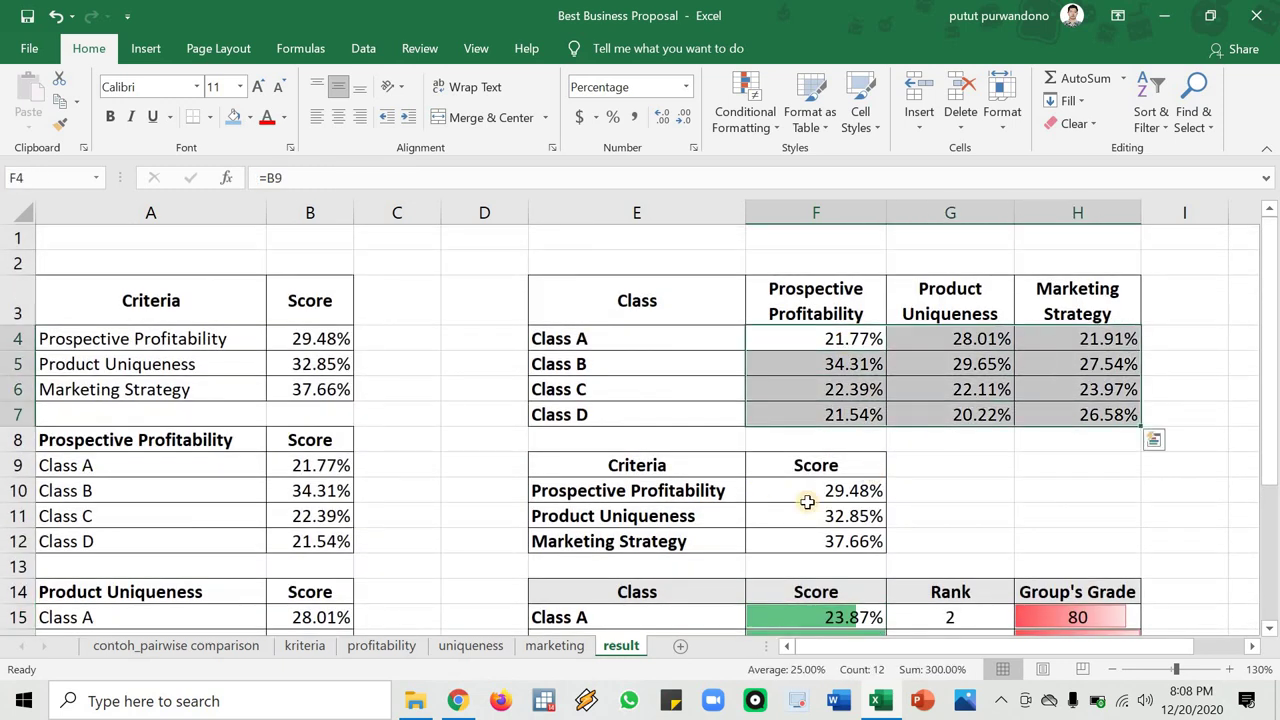
left_click(761, 492)
left_click(860, 543, "shift")
scroll(1000, 570, "down", 1)
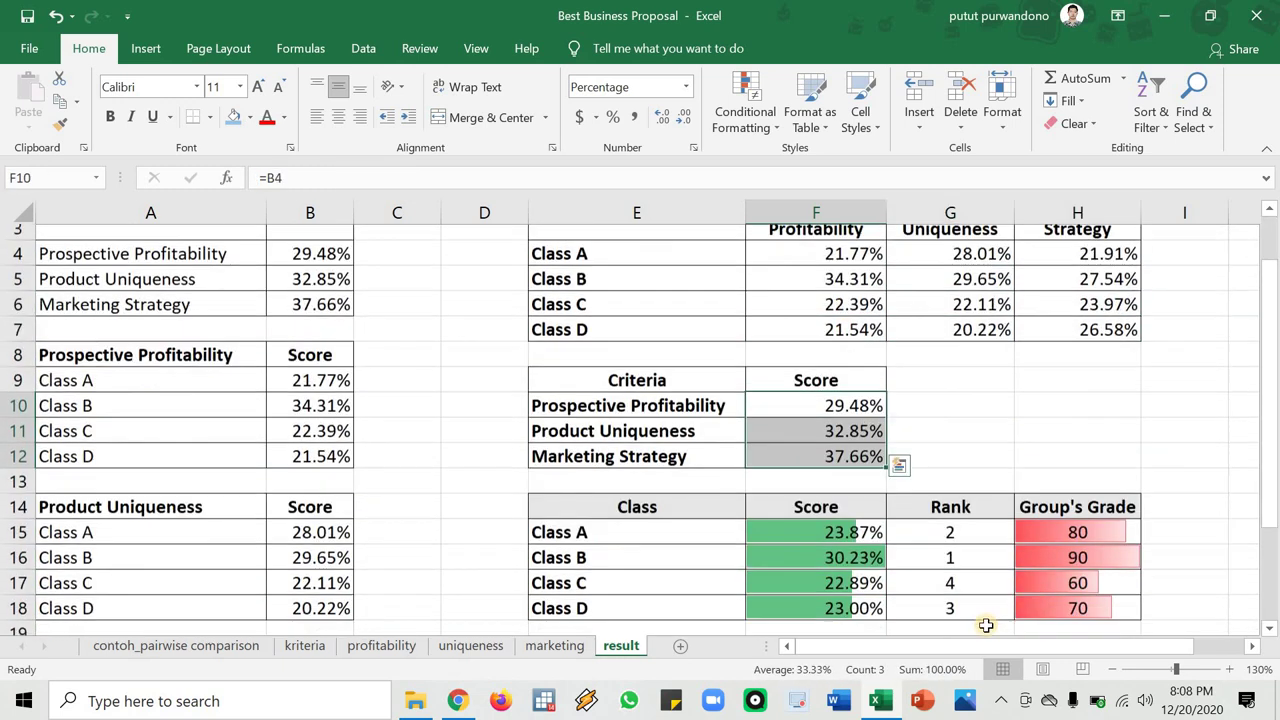
Enter the class matrix's dimensions, 4x3, in cell J3
left_click_drag(1050, 640, 1085, 642)
scroll(700, 272, "up", 1)
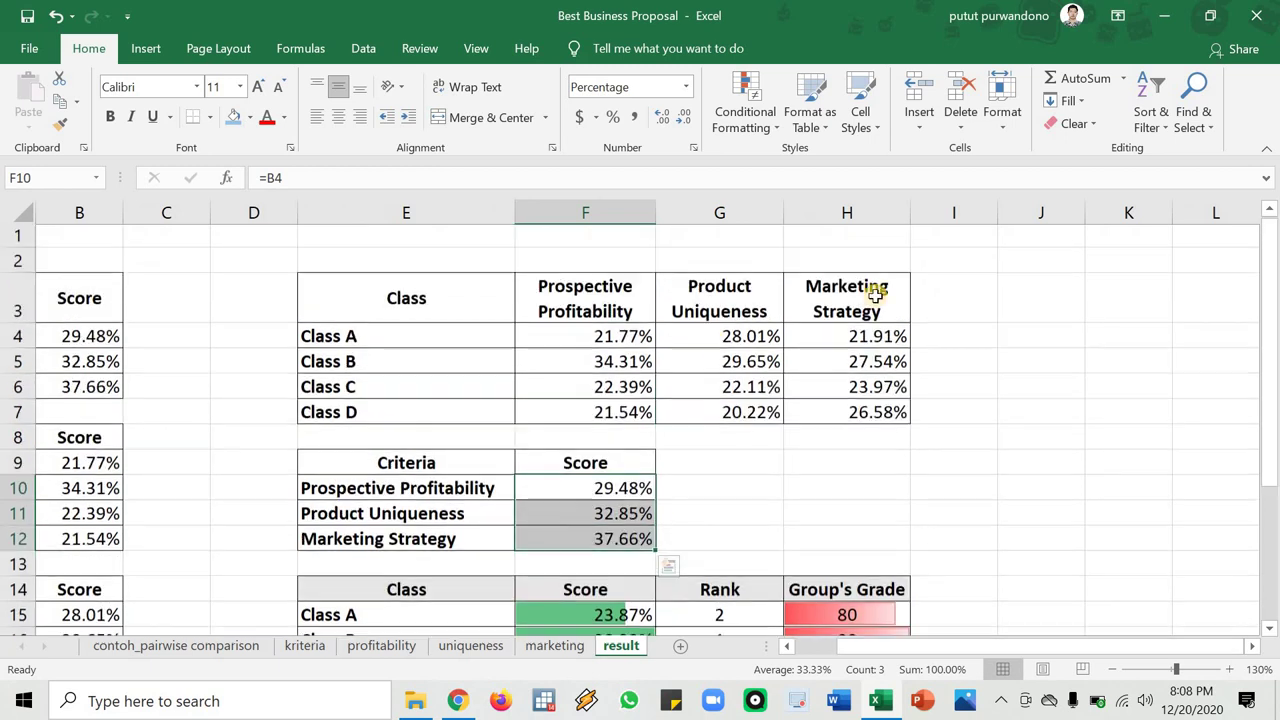
left_click(1016, 315)
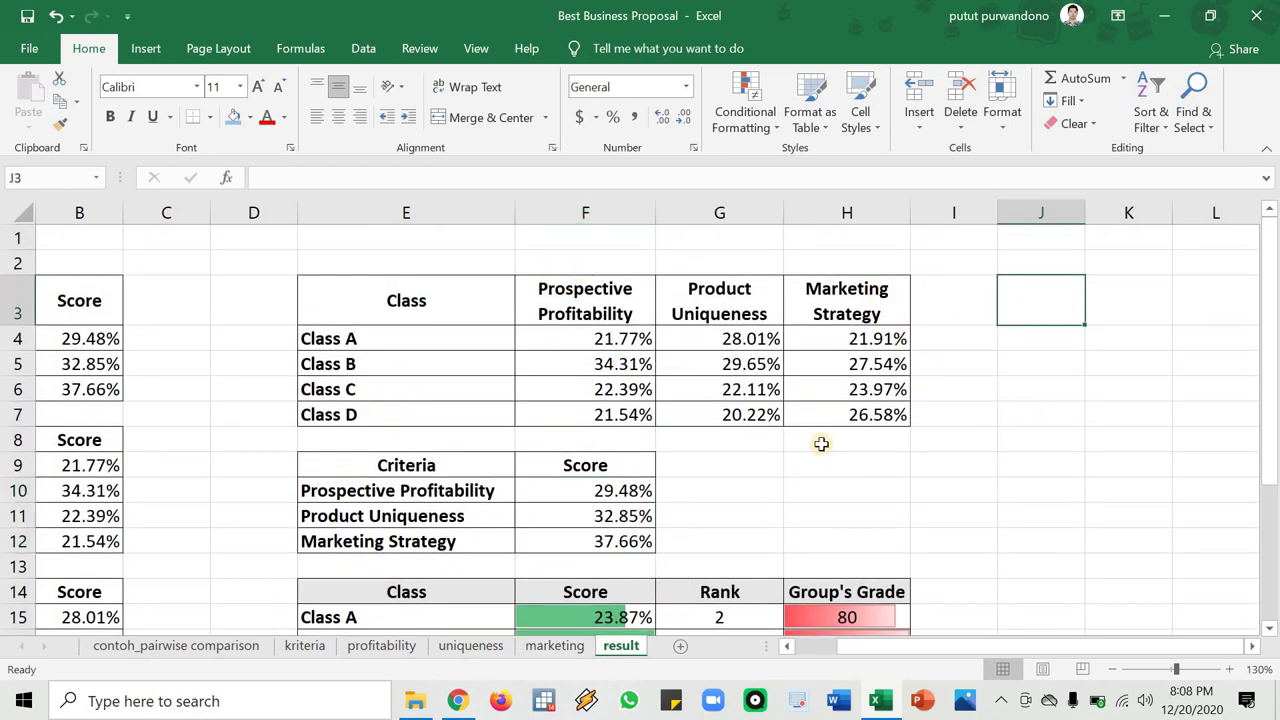
type("4x3")
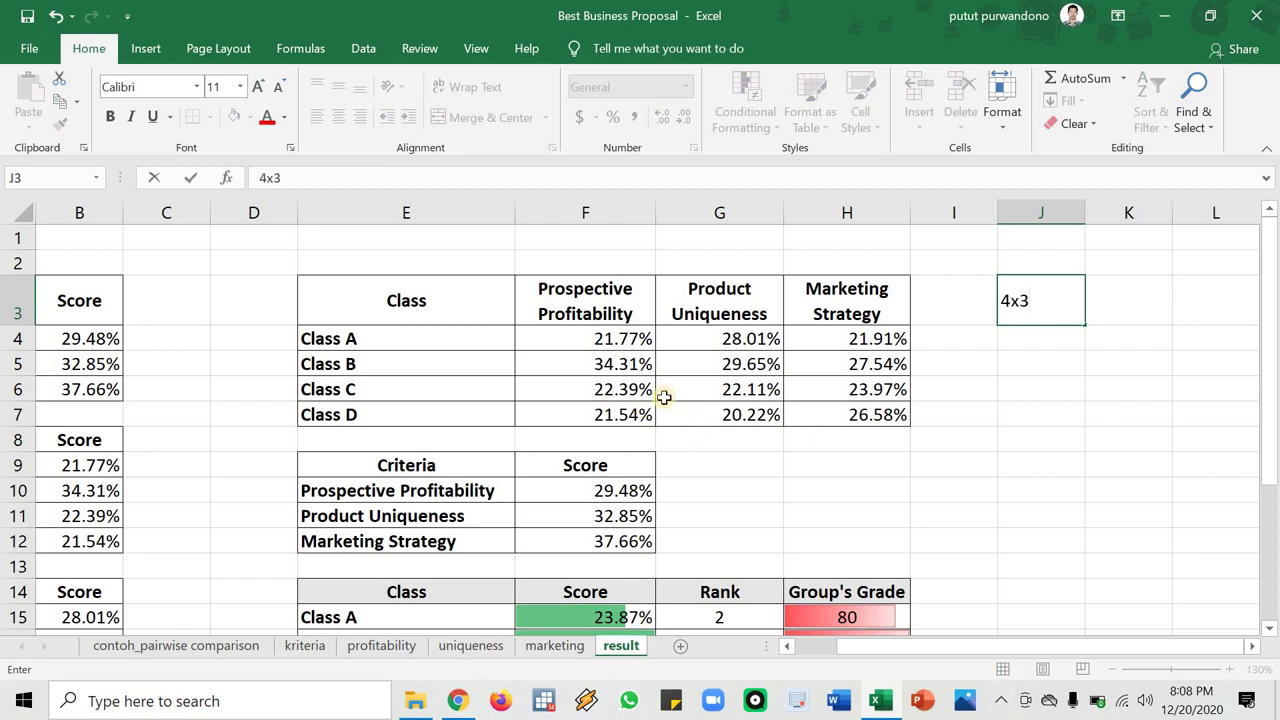
key("Tab")
Check the extents of the class matrix and criteria score ranges, and enter the criteria matrix's dimensions, 3x1, in cell K3
left_click_drag(585, 300, 850, 412)
key("Down")
left_click(882, 405, "shift")
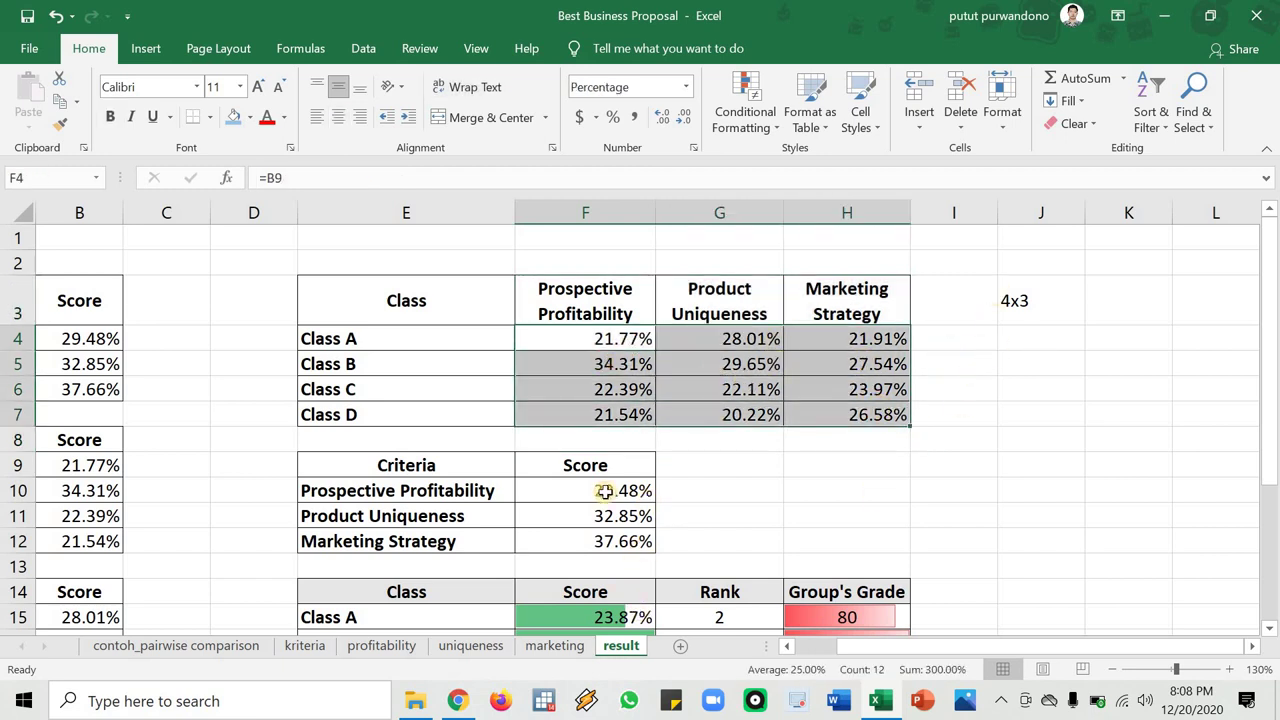
left_click_drag(600, 490, 594, 541)
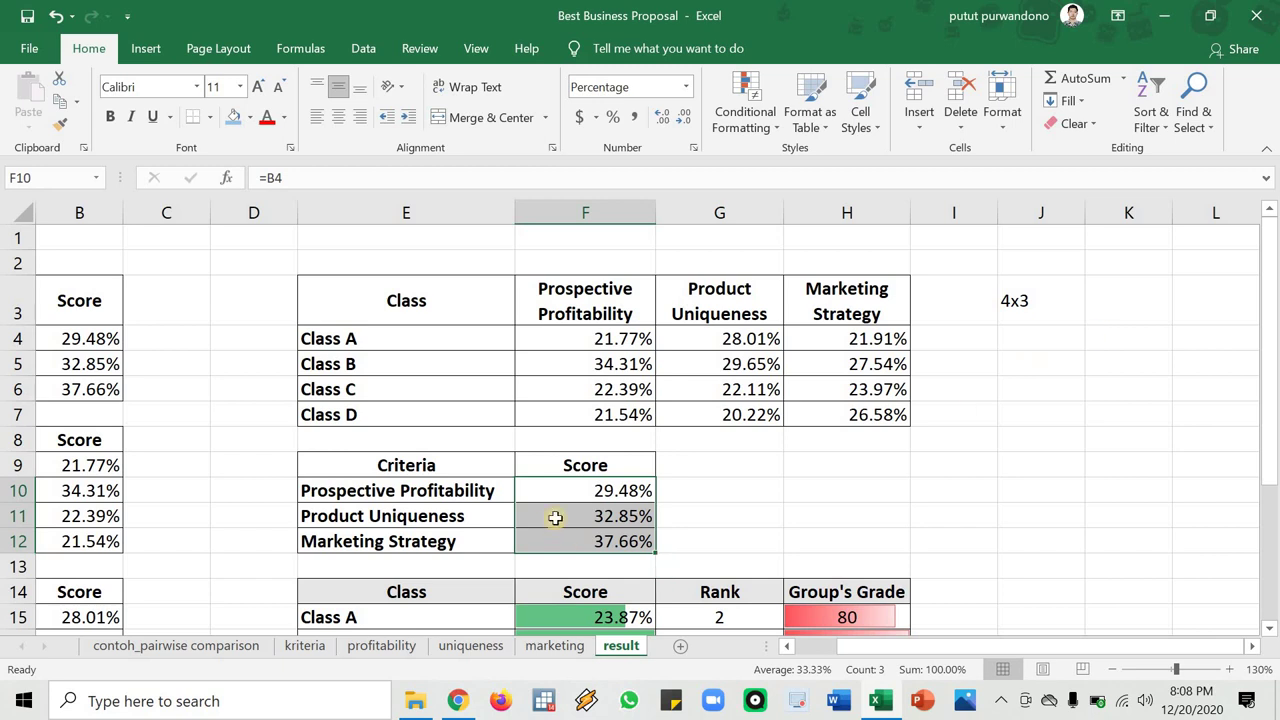
left_click(1110, 330)
left_click(1113, 313)
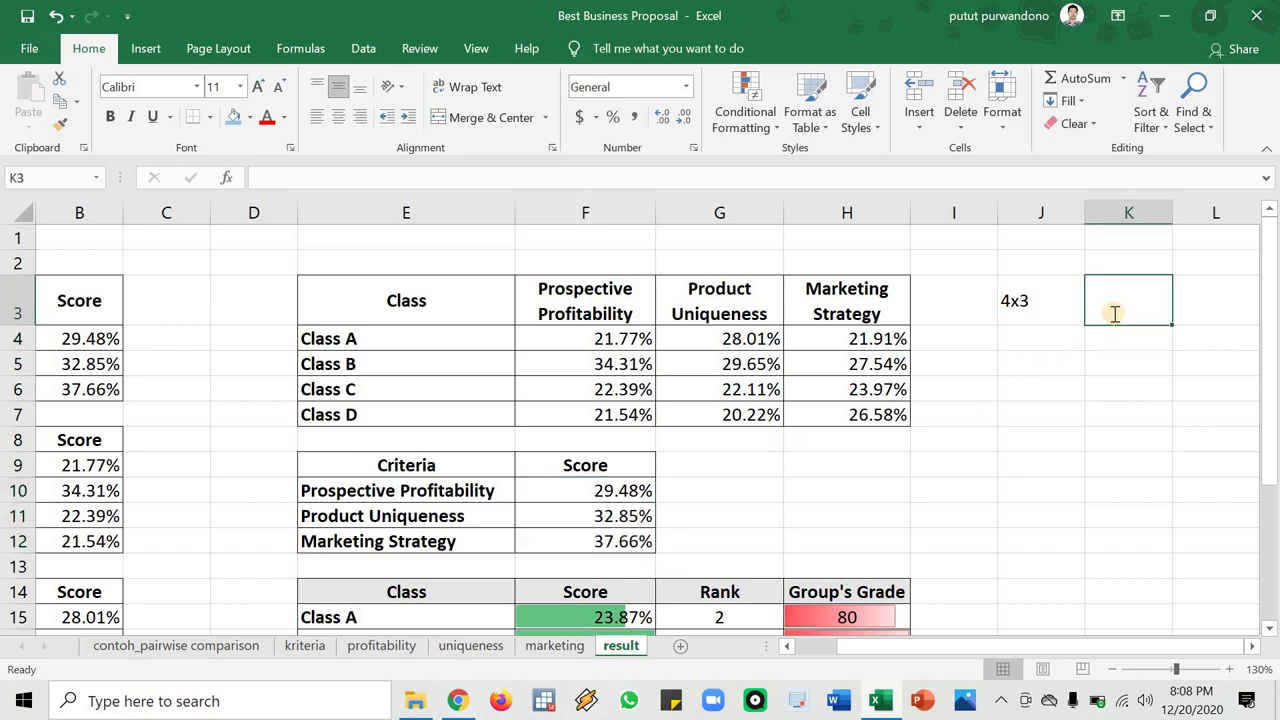
type("3x1")
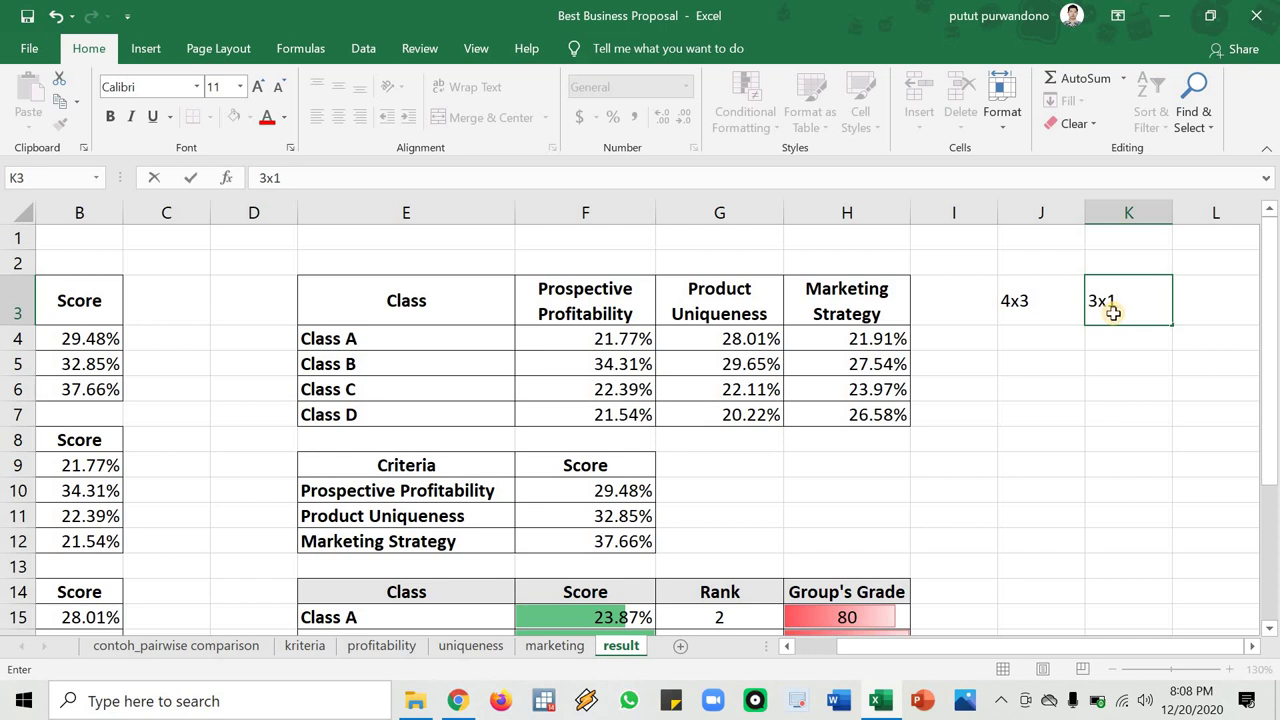
key("Return")
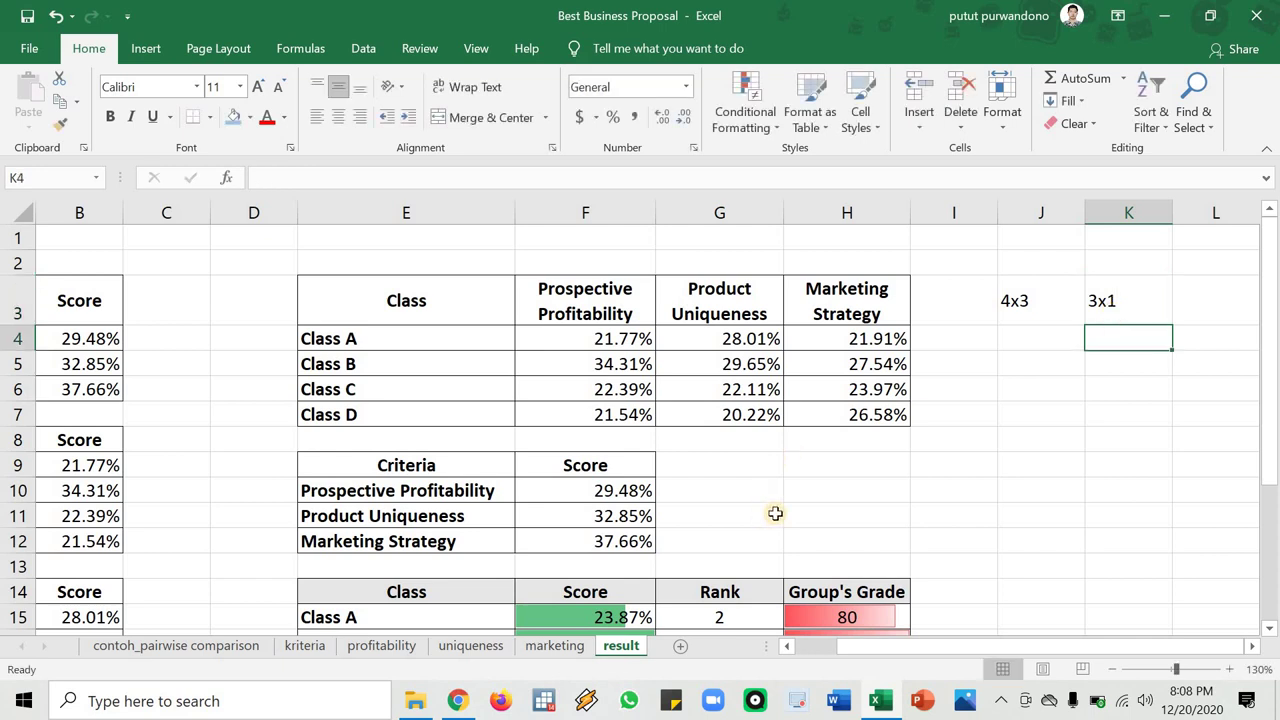
left_click(1057, 305)
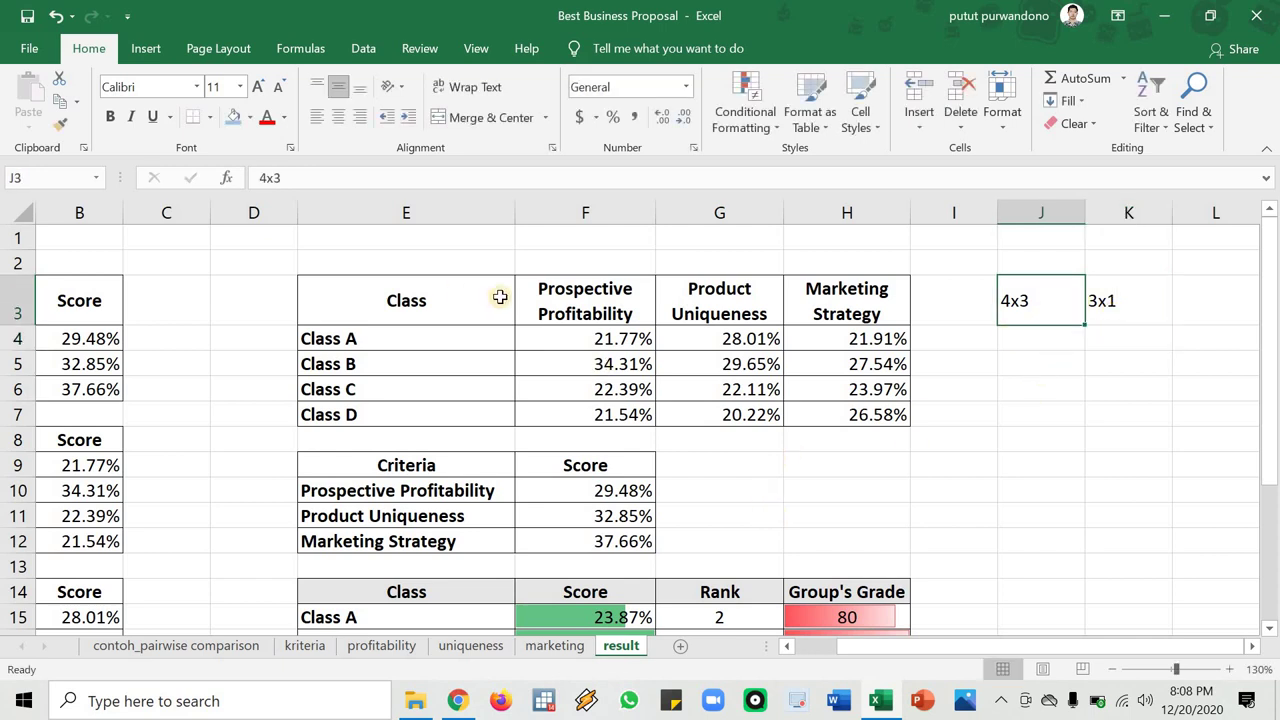
key("Right")
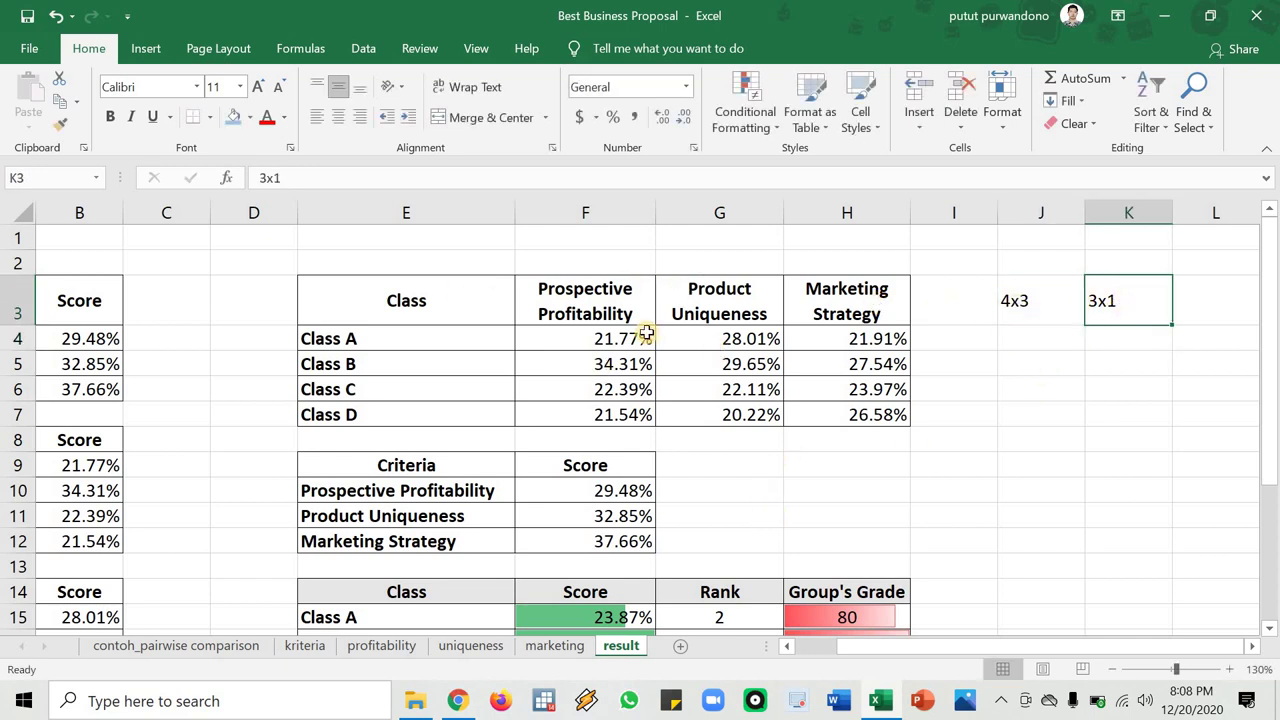
Merge and center cells E2:H2 above the class table and enter the title MATRIKS PILIHAN
left_click_drag(443, 262, 871, 260)
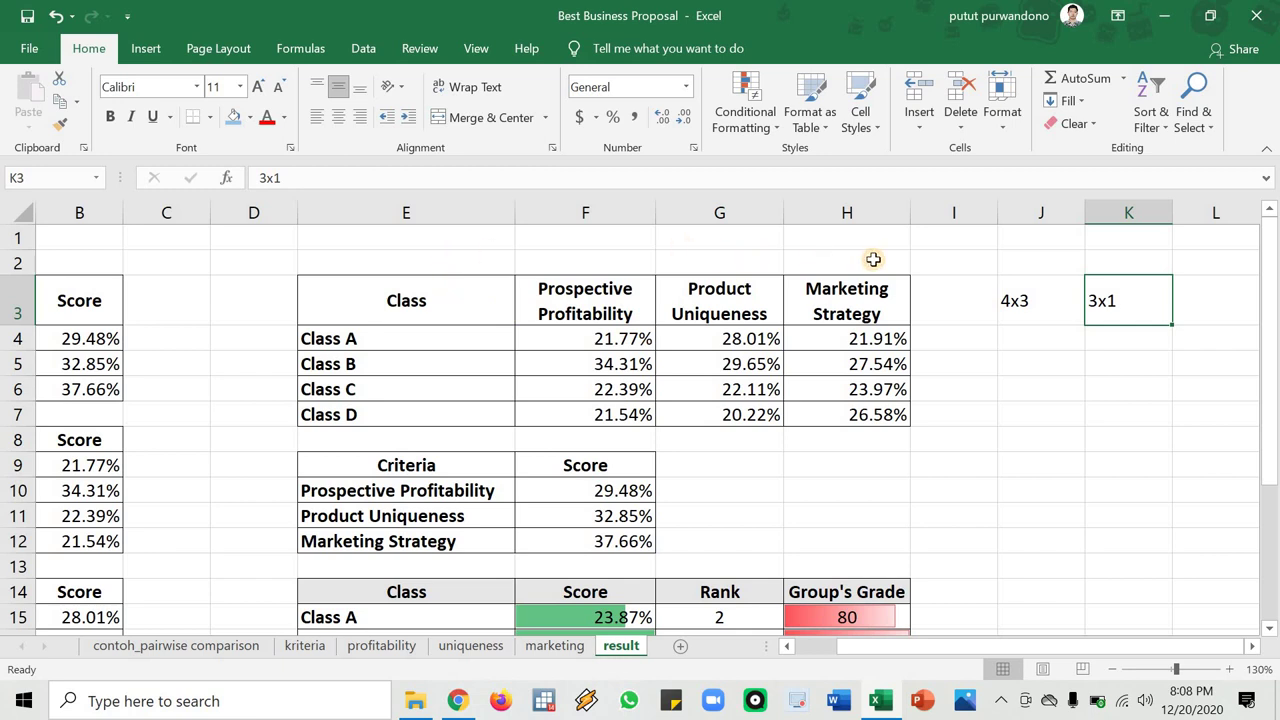
left_click(513, 118)
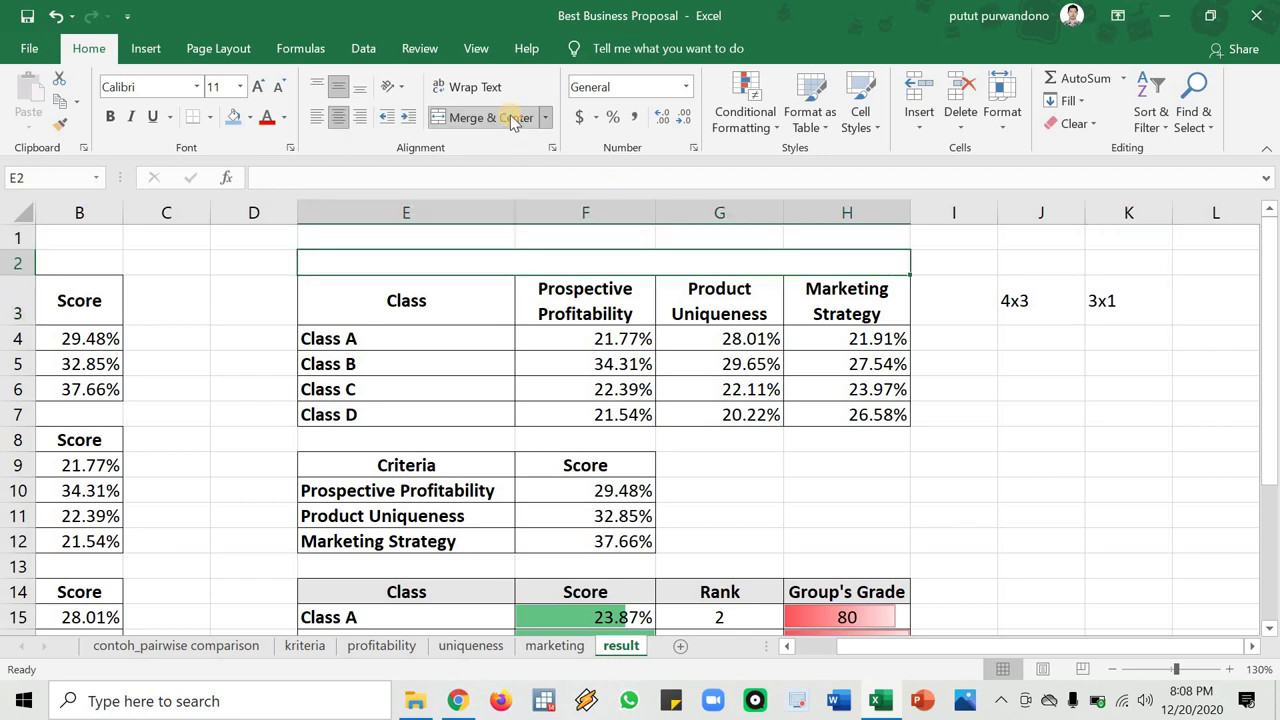
type("MATRIS")
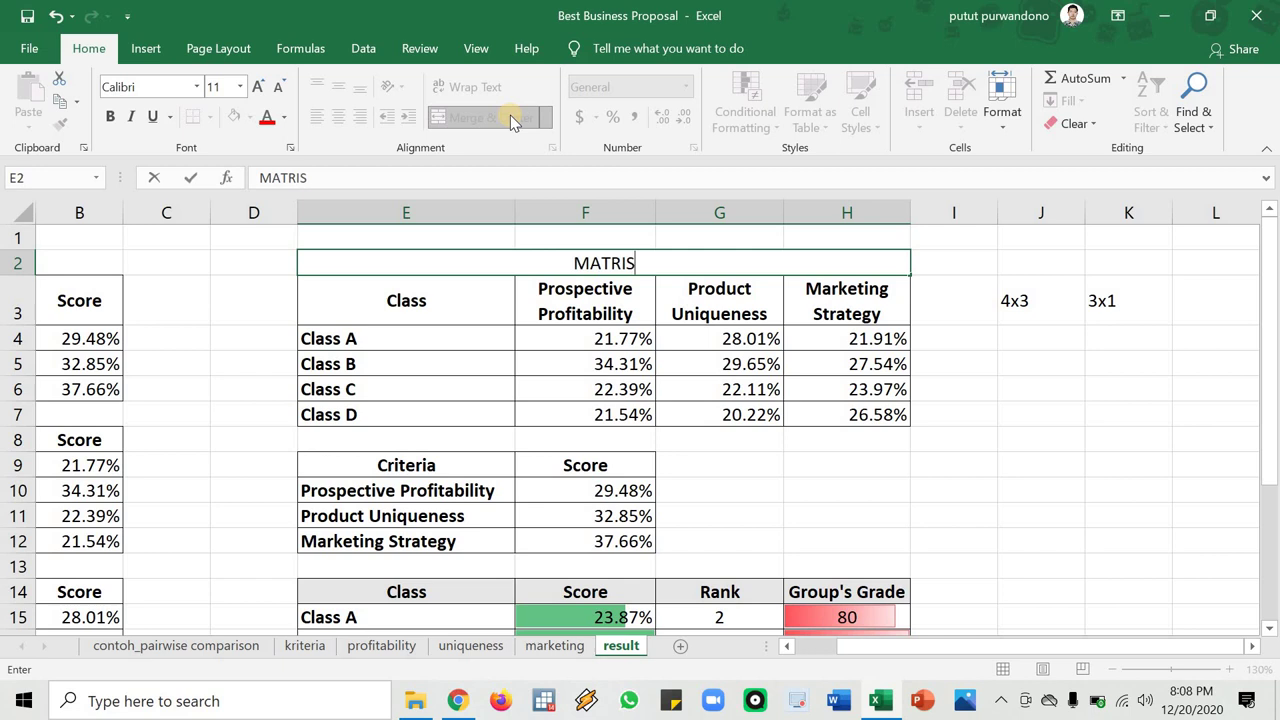
key("BackSpace")
type("KI")
key("BackSpace")
type("S")
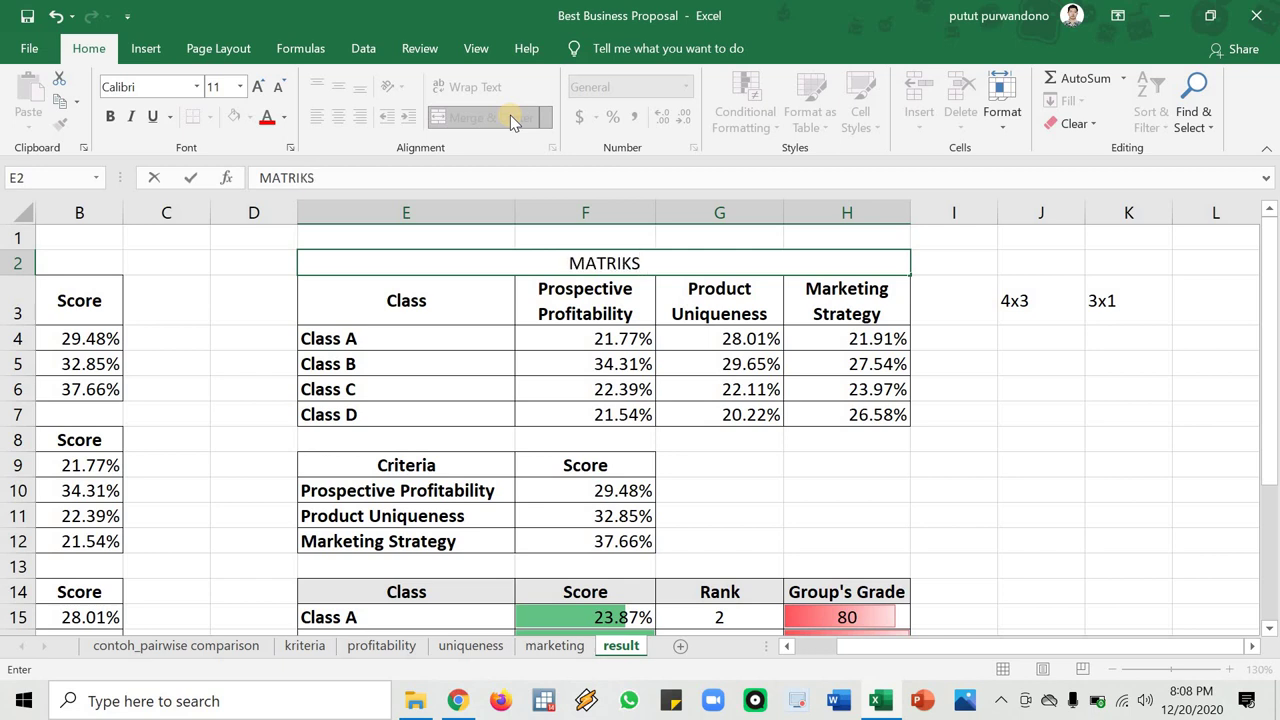
type(" ALTE")
key("BackSpace")
key("BackSpace")
key("BackSpace")
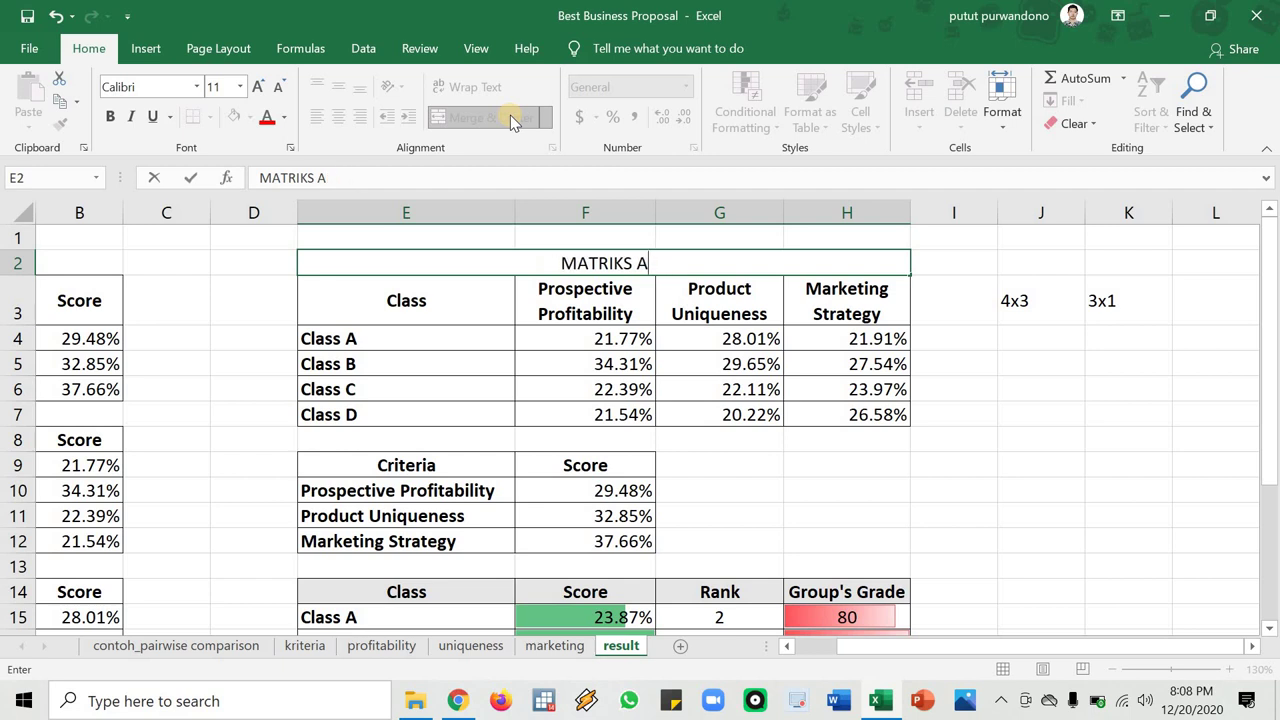
key("BackSpace")
type("PILIHAN")
key("Return")
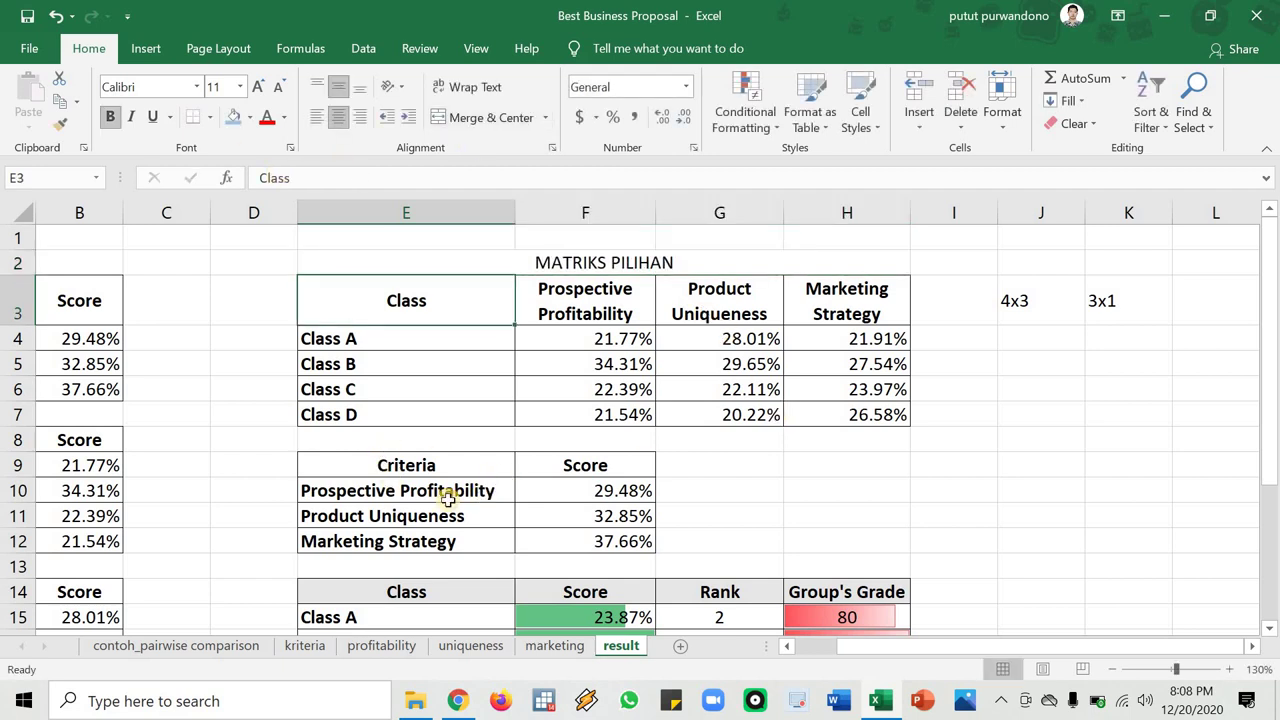
Review the criteria matrix and the dimensions in J3 and K3, and enter the product matrix's dimensions, 4X1, in cell J4
left_click_drag(449, 497, 590, 545)
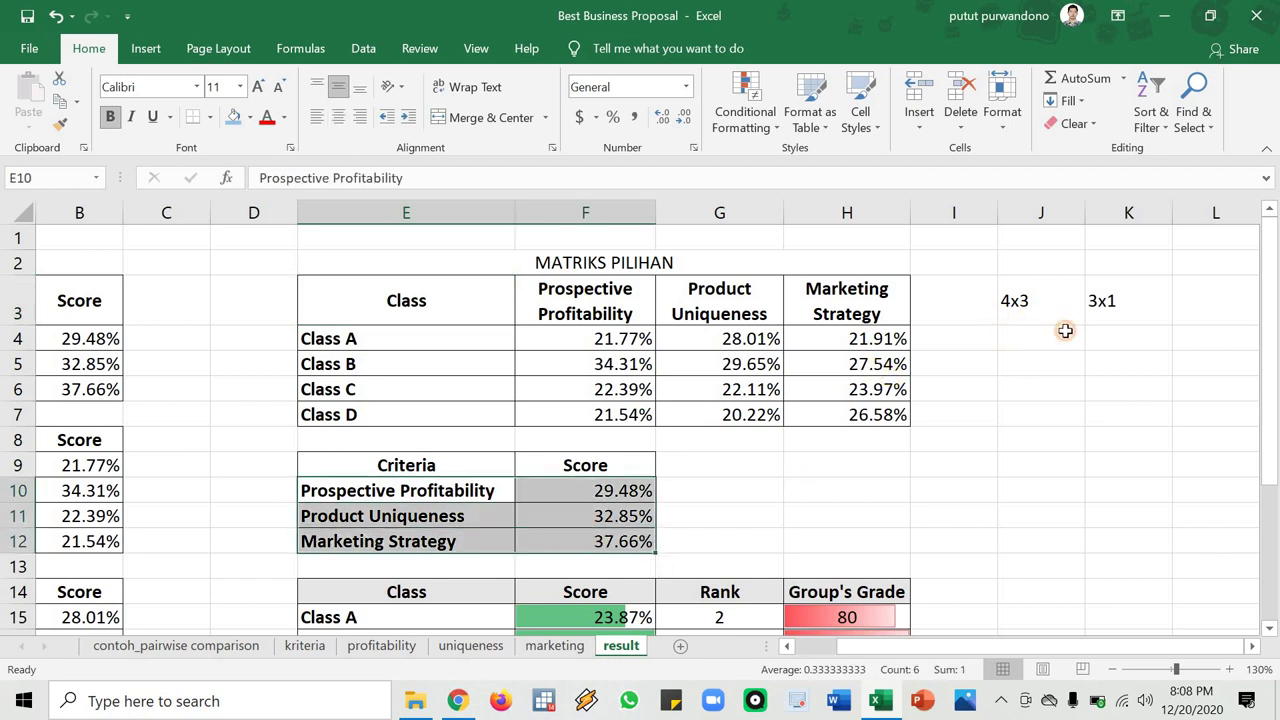
left_click(1070, 316)
left_click(1125, 305)
key("Return")
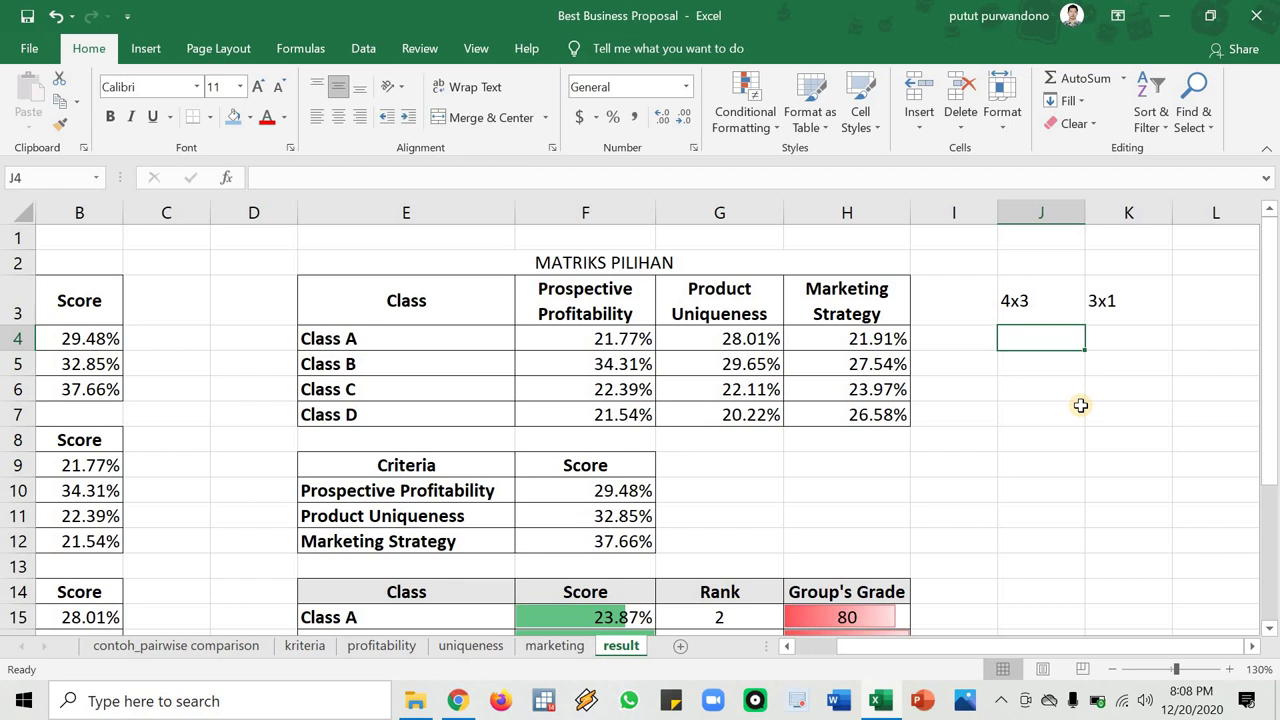
type("4")
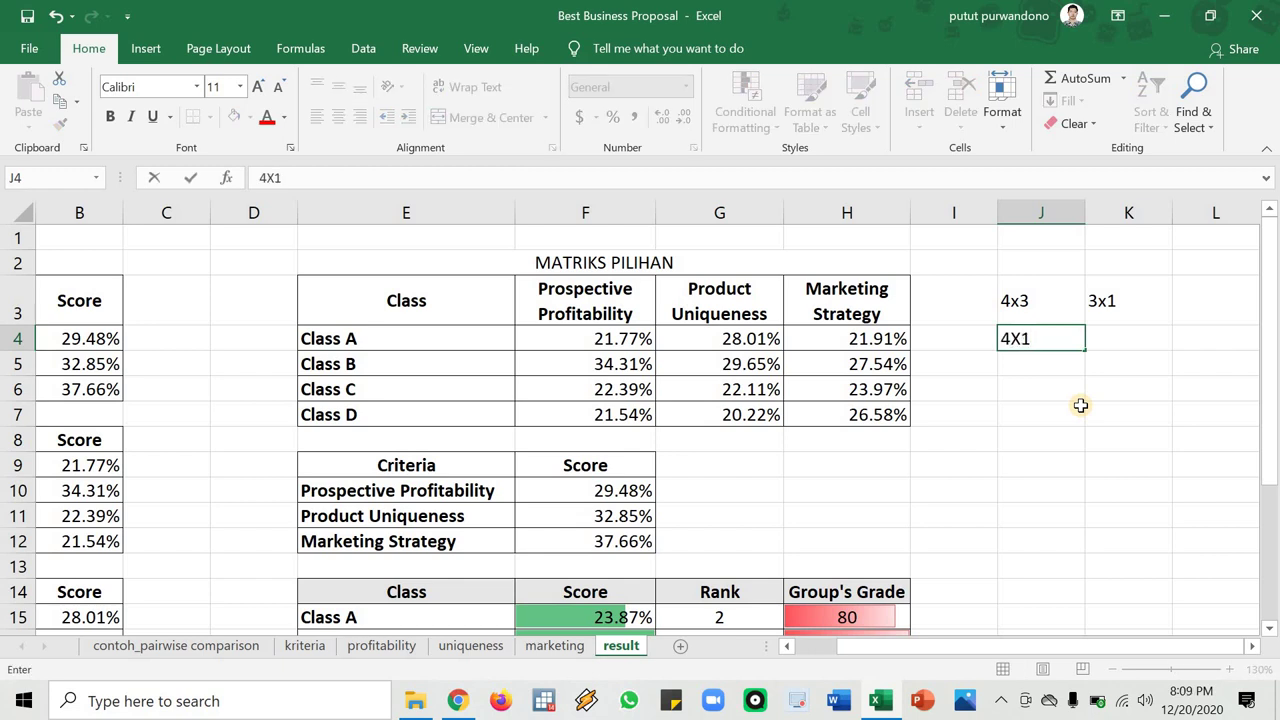
type("X1")
key("Return")
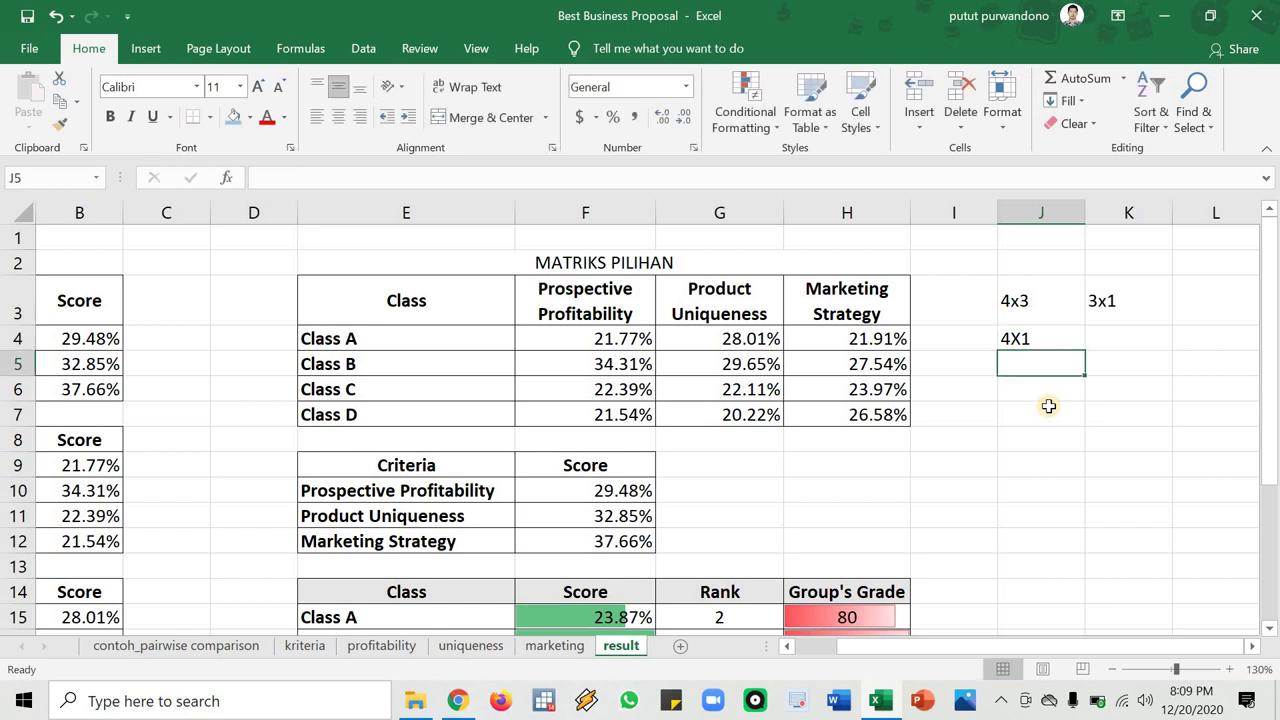
Check the extent of the final class scores in F15:F18 against the 4X1 dimensions noted in J4
scroll(563, 420, "down", 3)
left_click_drag(585, 365, 594, 441)
left_click_drag(600, 490, 611, 563)
scroll(980, 380, "up", 3)
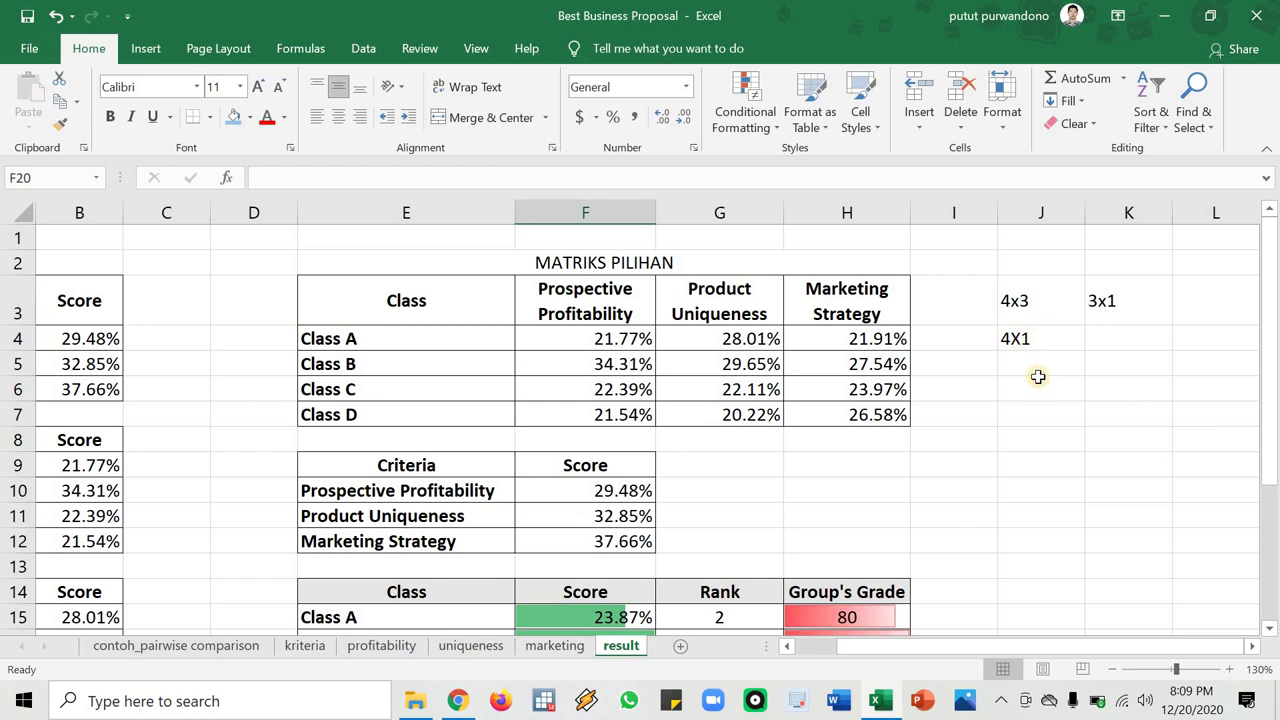
left_click(1040, 340)
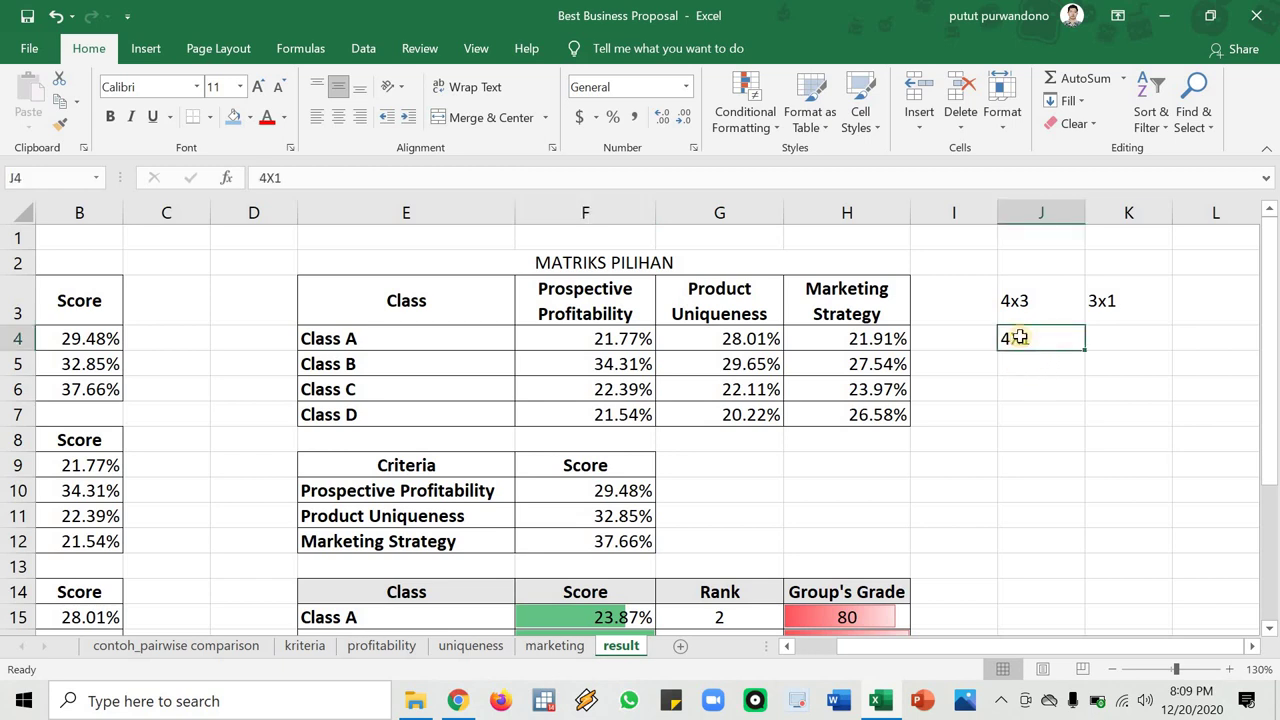
scroll(931, 360, "down", 5)
scroll(966, 351, "up", 3)
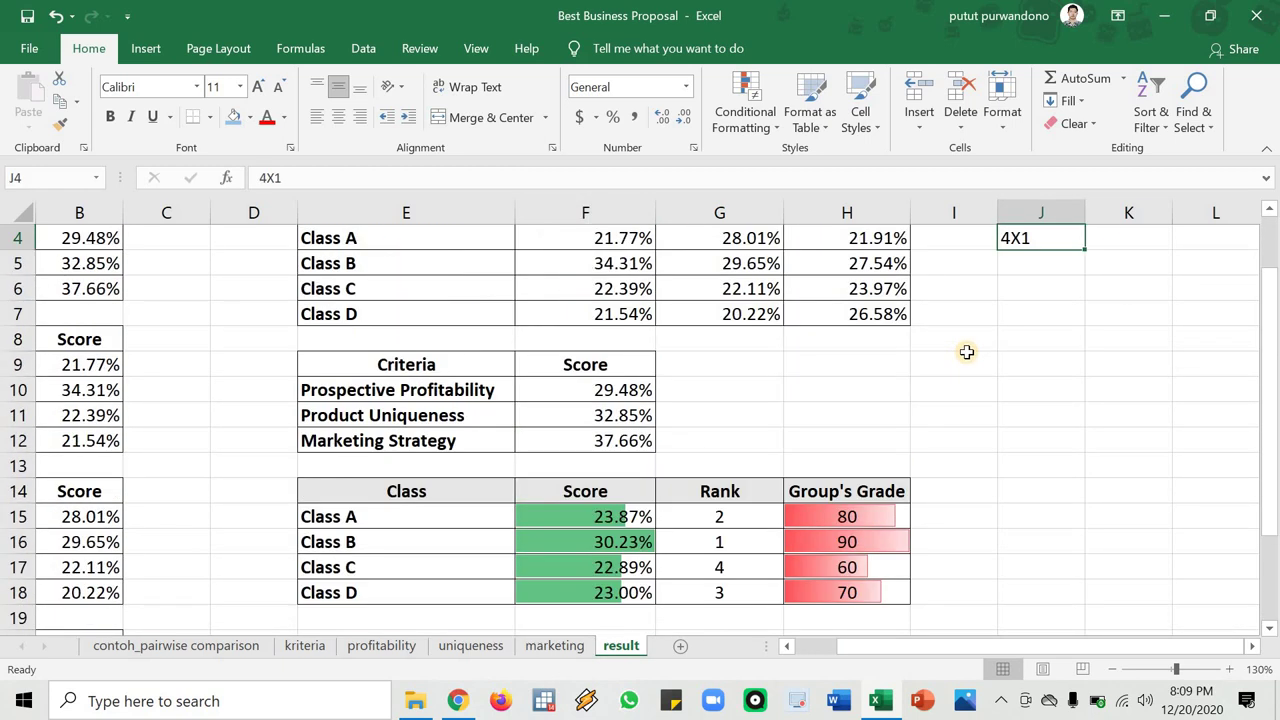
scroll(966, 352, "down", 1)
scroll(954, 360, "up", 1)
Enter the array formula =MMULT(F4:H7,F10:F12) across H9:H12 to multiply the class matrix by the criteria matrix
left_click_drag(850, 364, 875, 440)
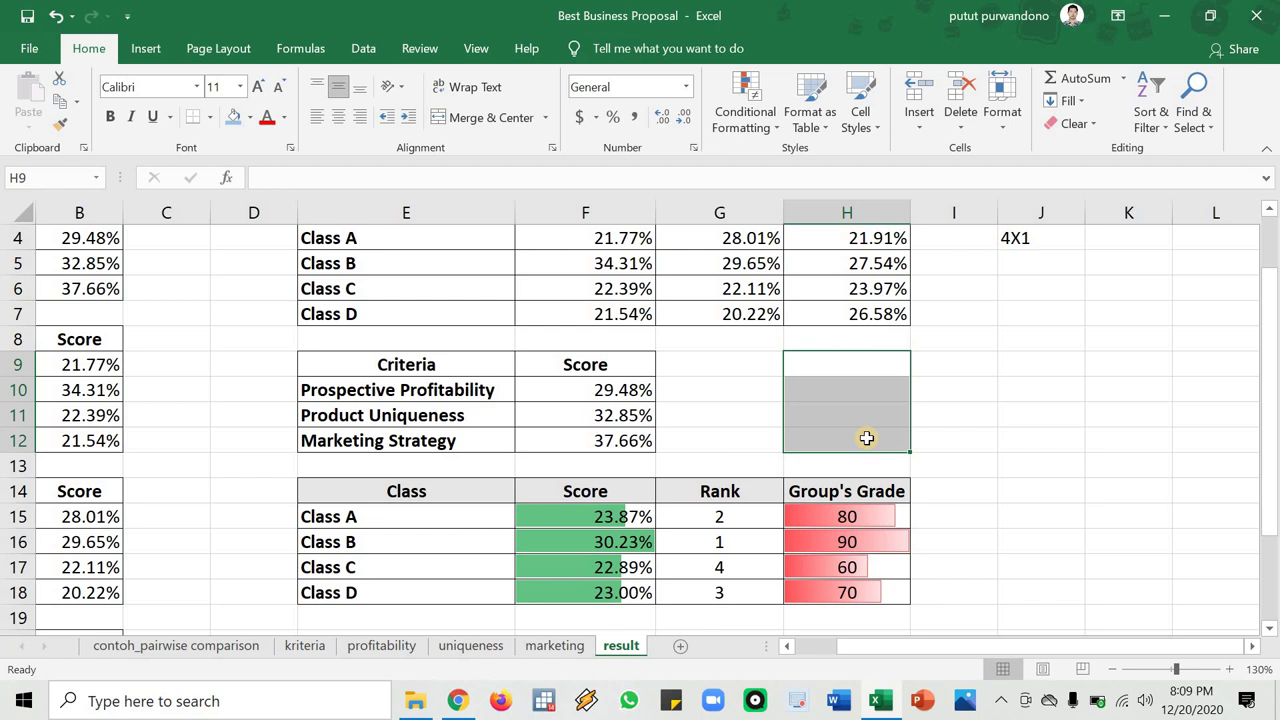
type("MMULT")
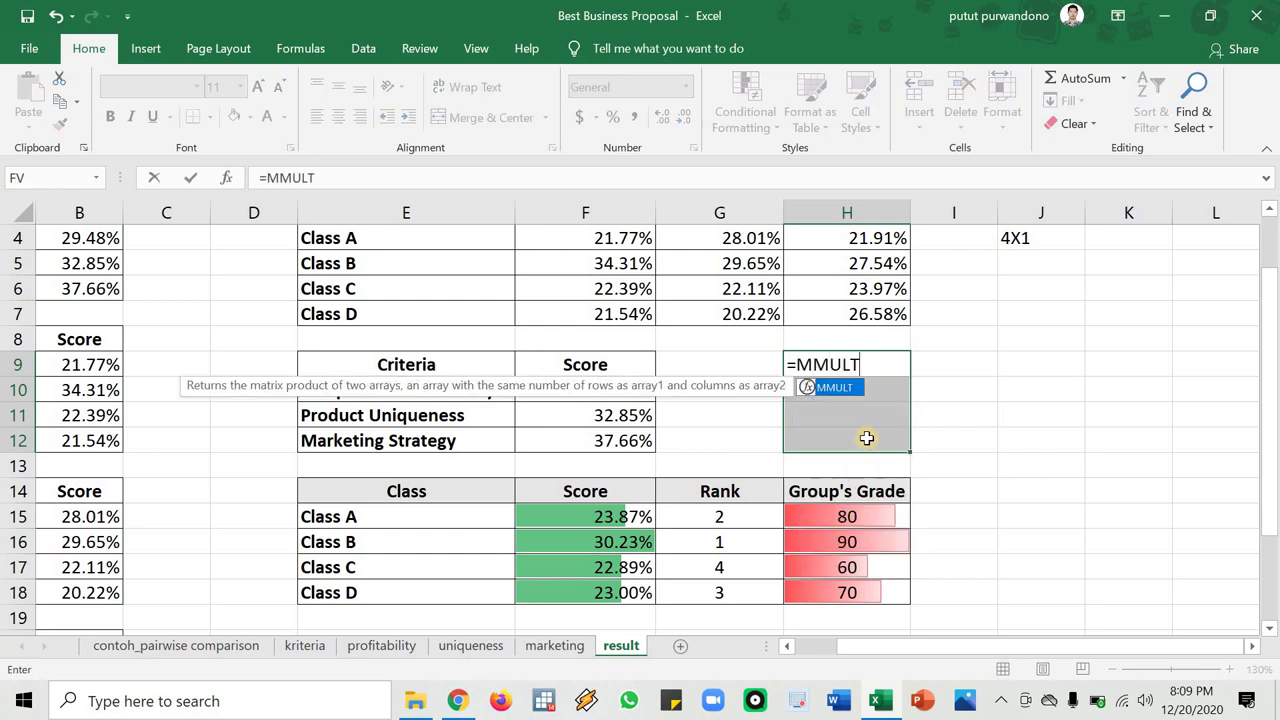
type("(")
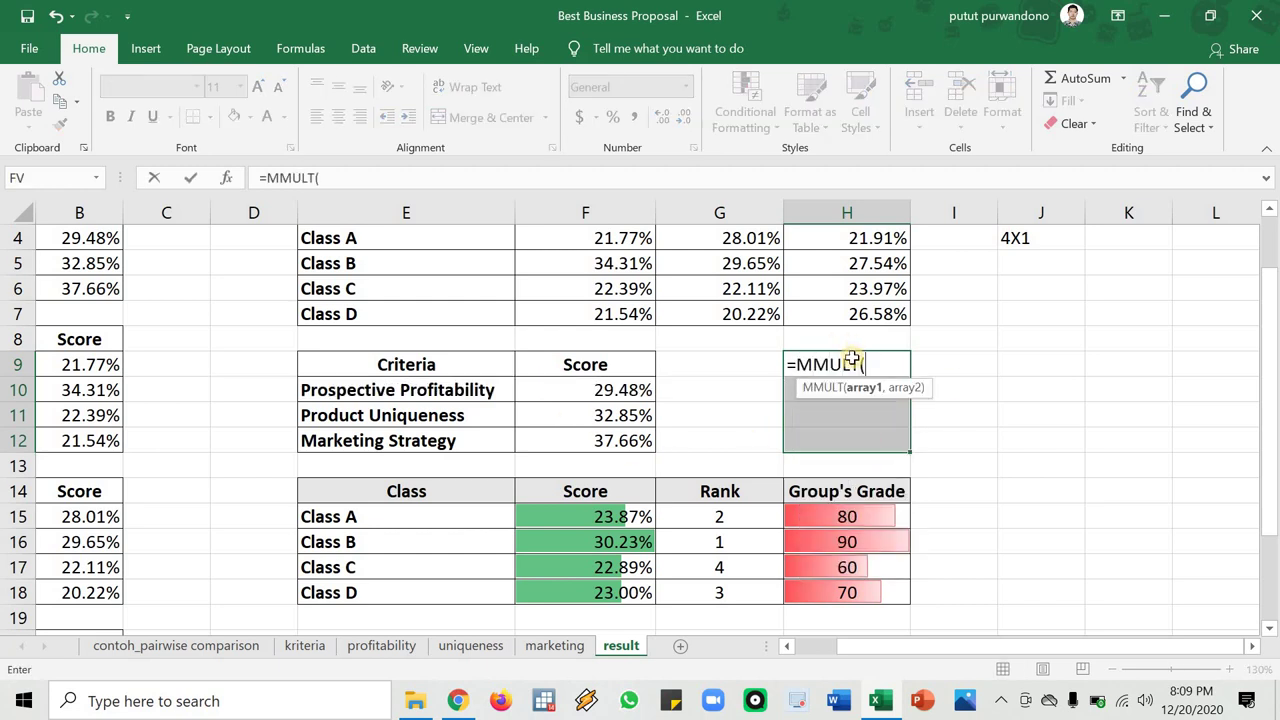
scroll(603, 339, "up", 1)
left_click_drag(606, 345, 822, 412)
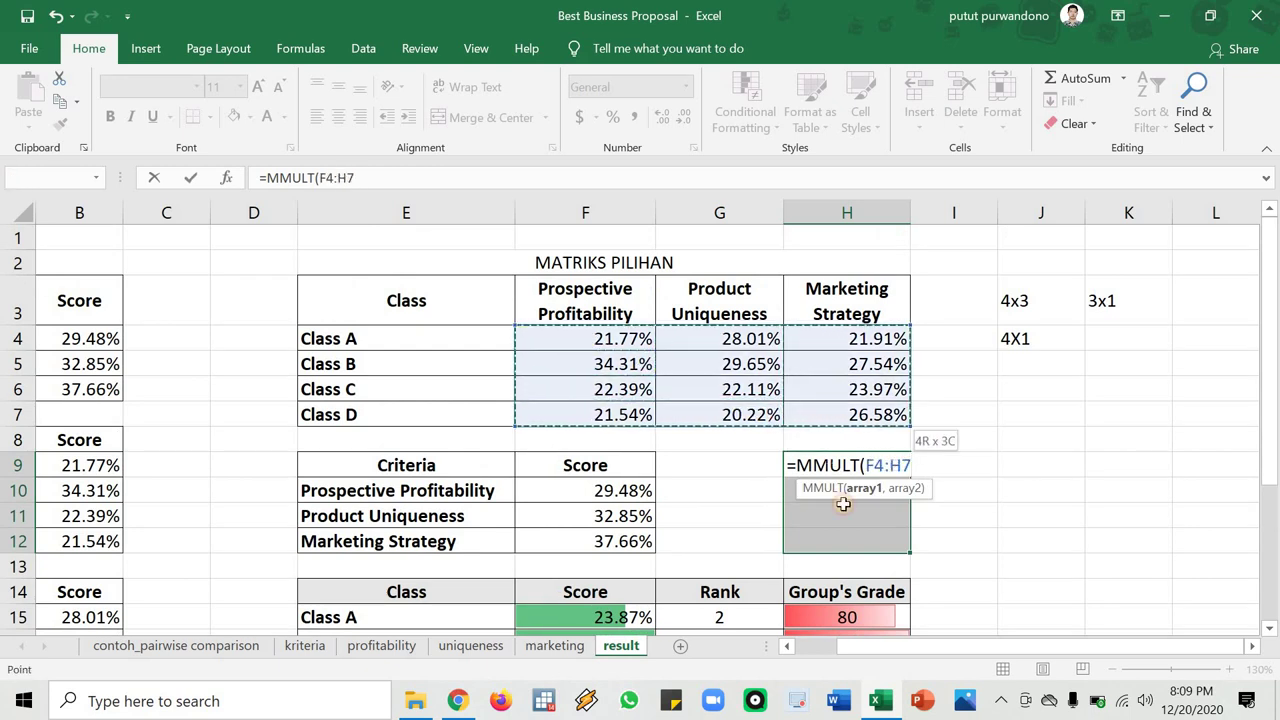
type(",")
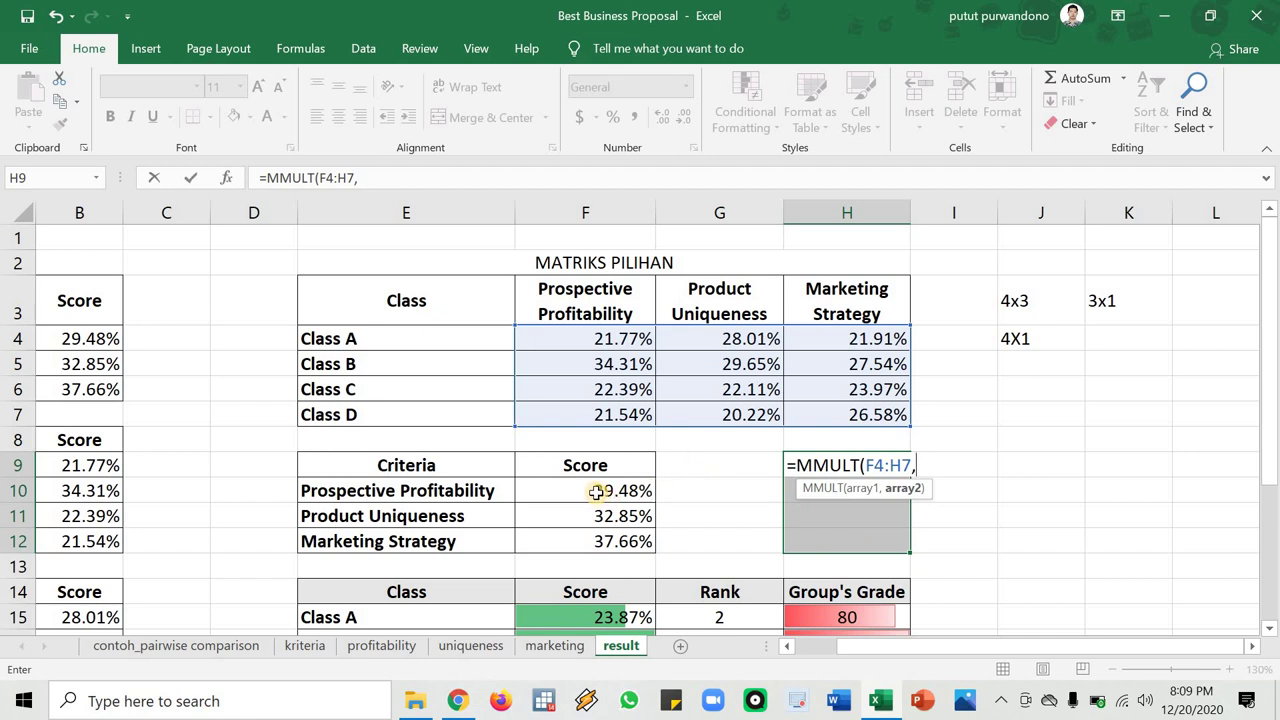
left_click_drag(596, 491, 608, 541)
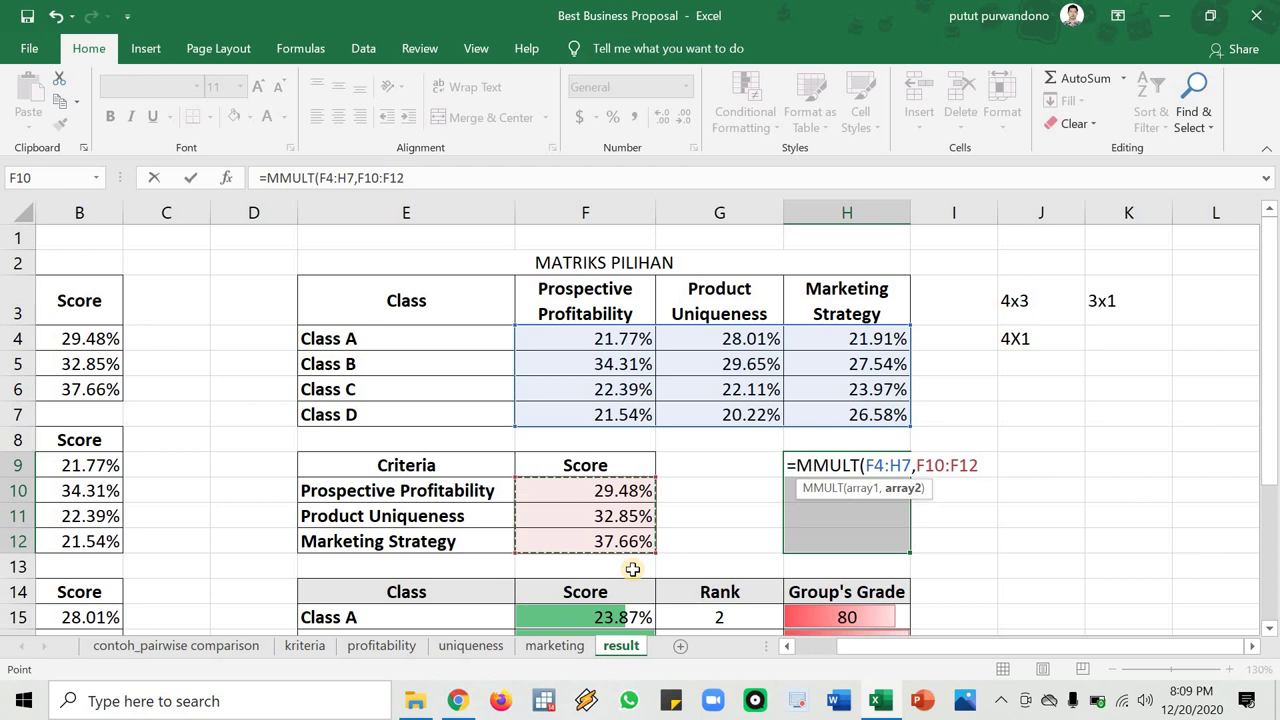
type(")")
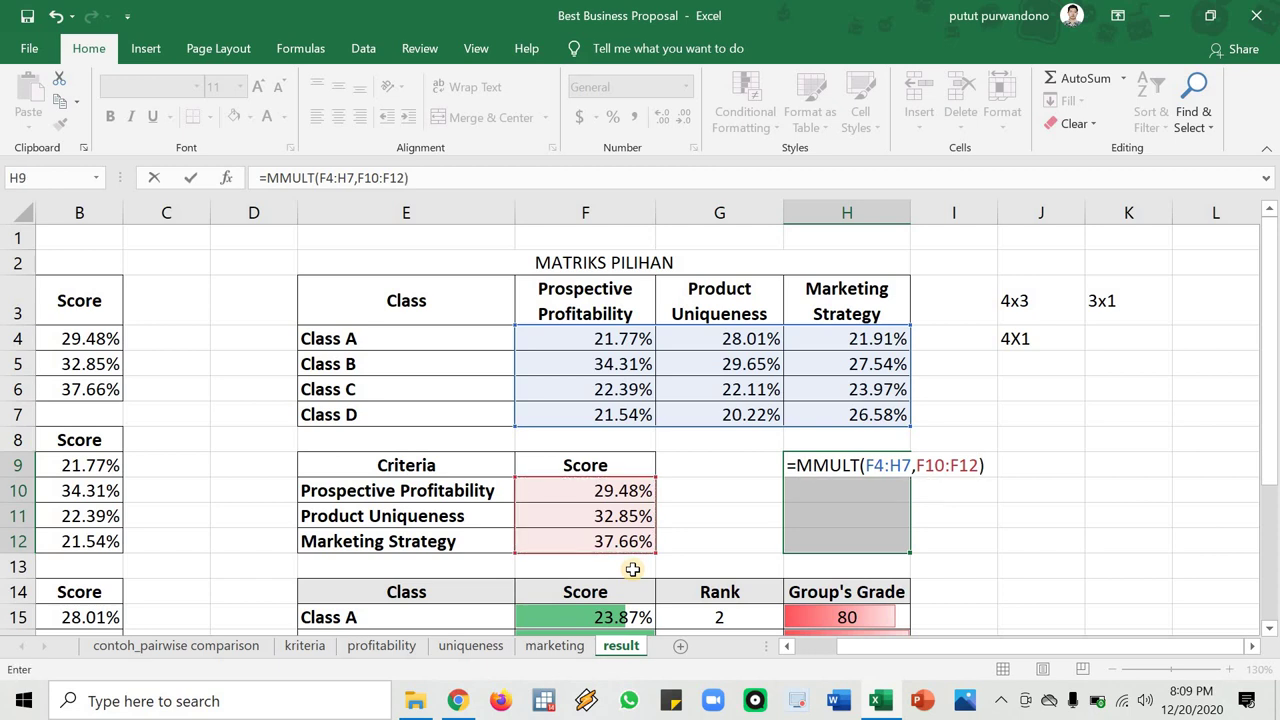
key("ctrl+shift+Return")
Format the matrix product in H9:H12 as percentages with two decimal places
scroll(689, 251, "down", 1)
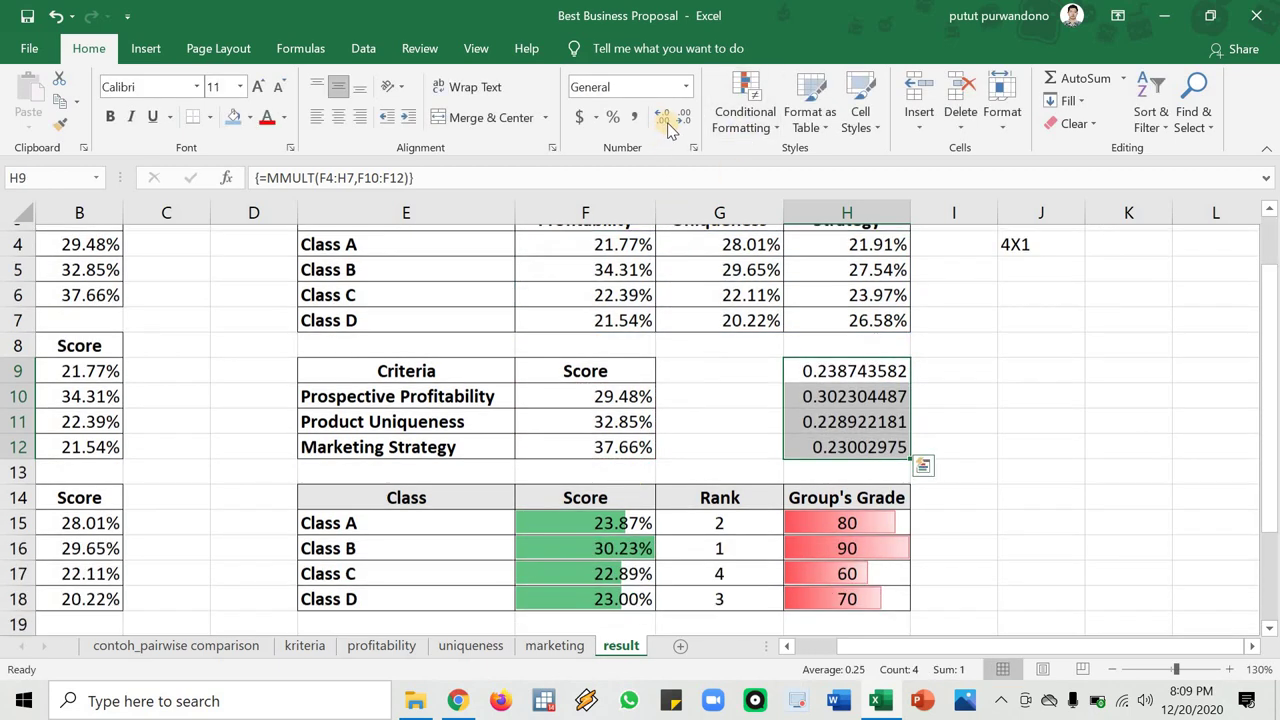
left_click(613, 117)
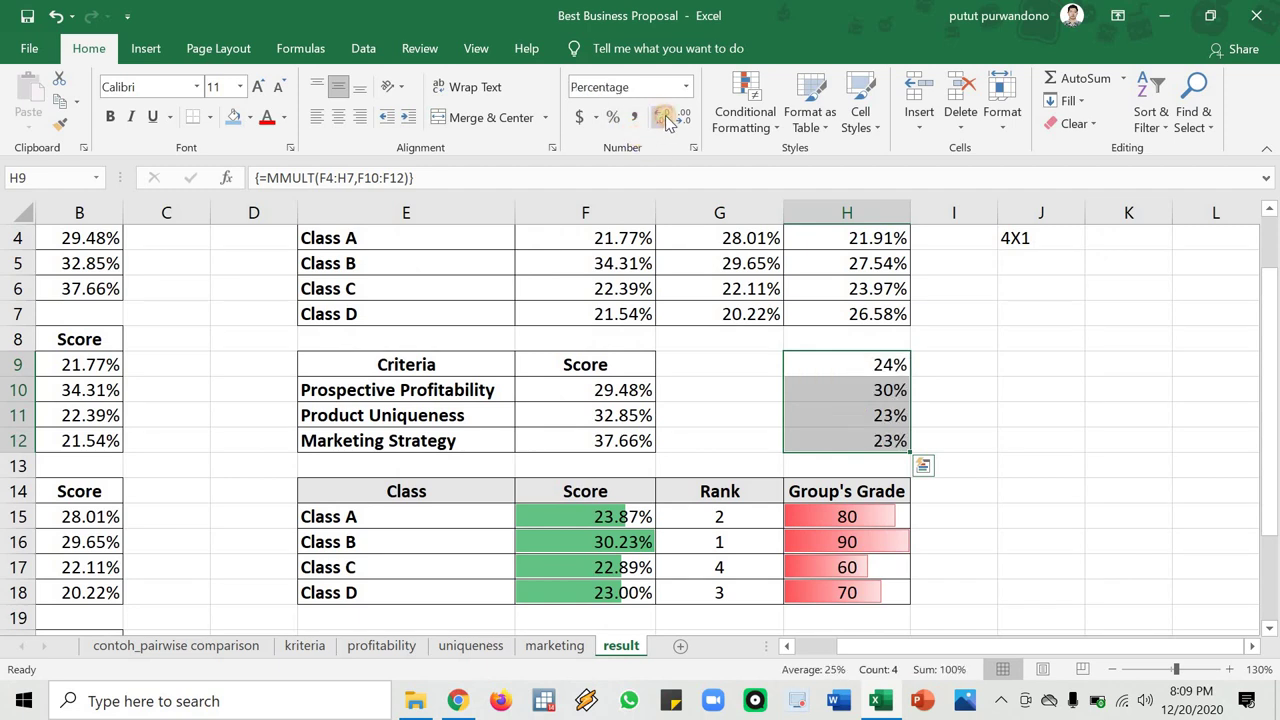
left_click(664, 117)
left_click(664, 117)
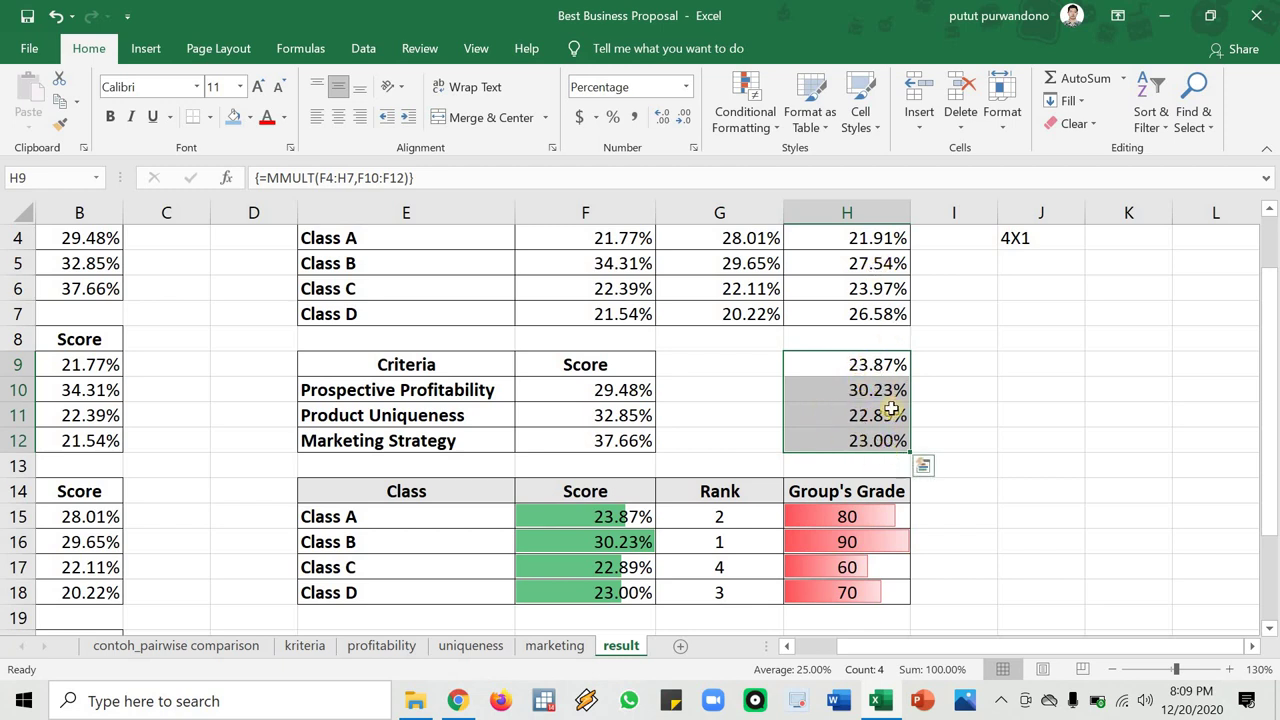
Label the scores with A, B, C and D in cells I9:I12 and center the labels
left_click(995, 366)
type("a")
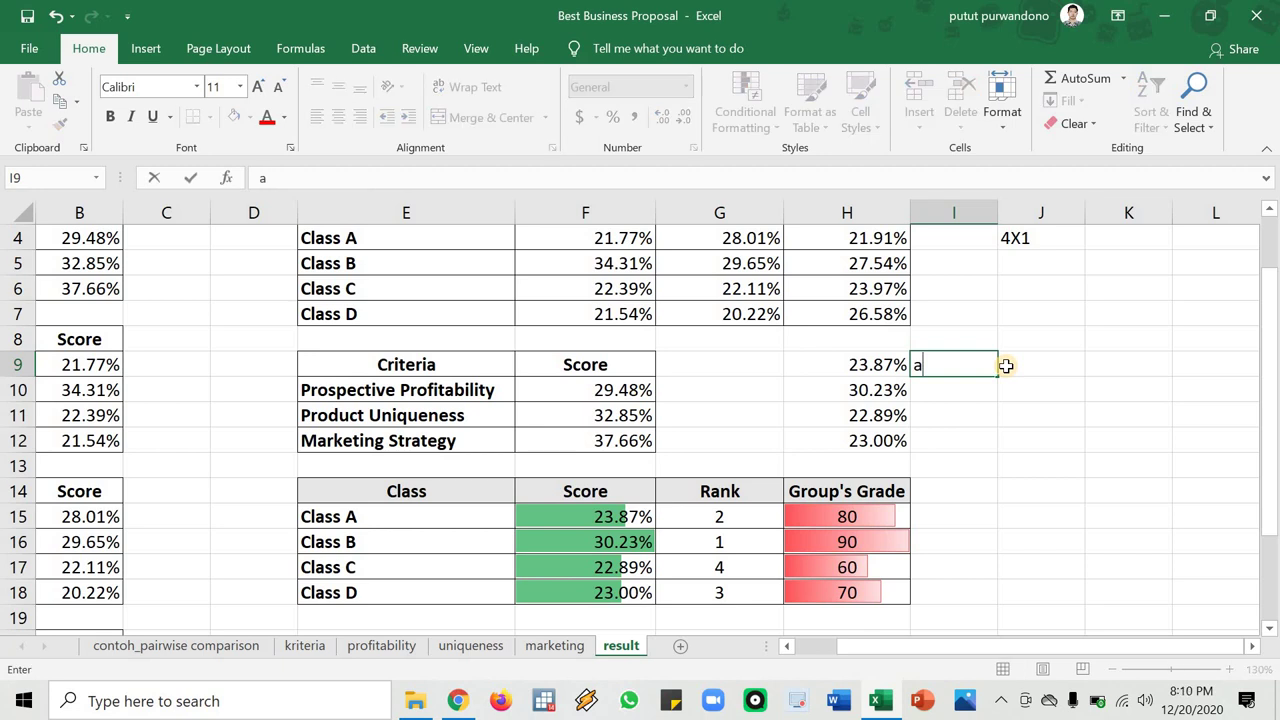
key("Return")
key("Up")
type("A")
key("Return")
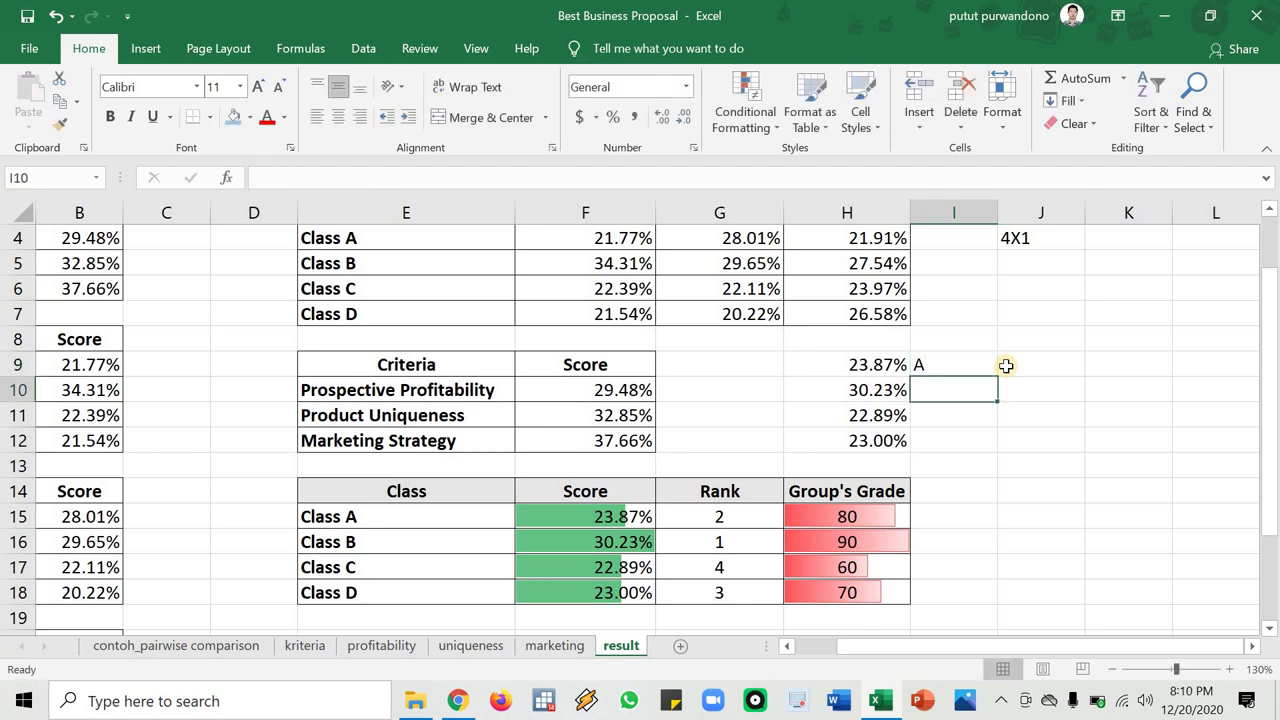
type("B")
key("Return")
type("C")
key("Return")
type("D")
key("Return")
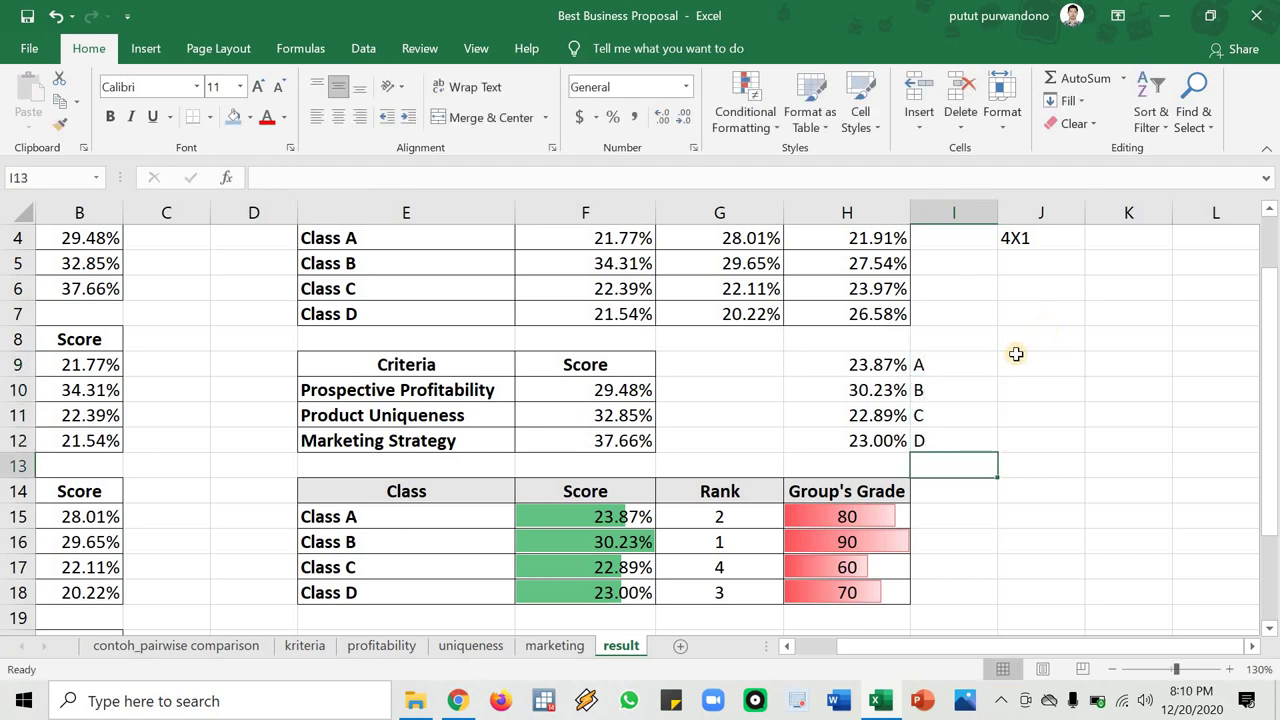
left_click_drag(953, 365, 953, 440)
left_click(338, 116)
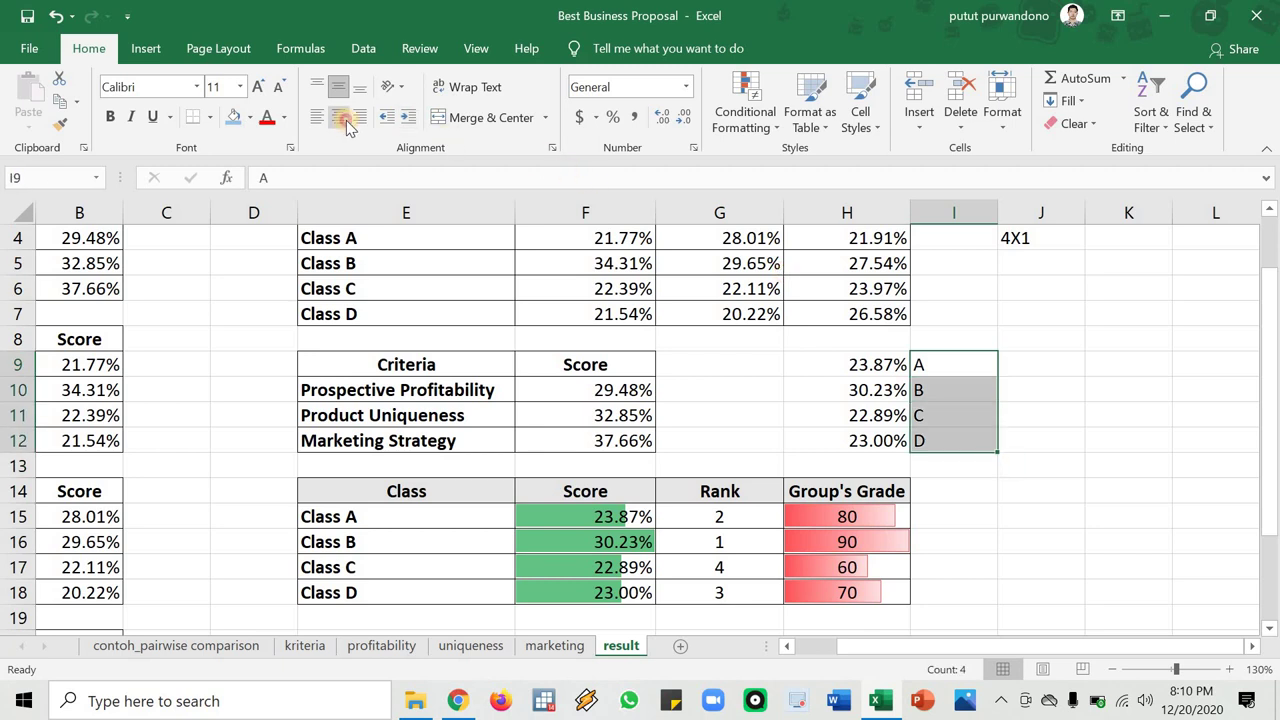
left_click(1062, 367)
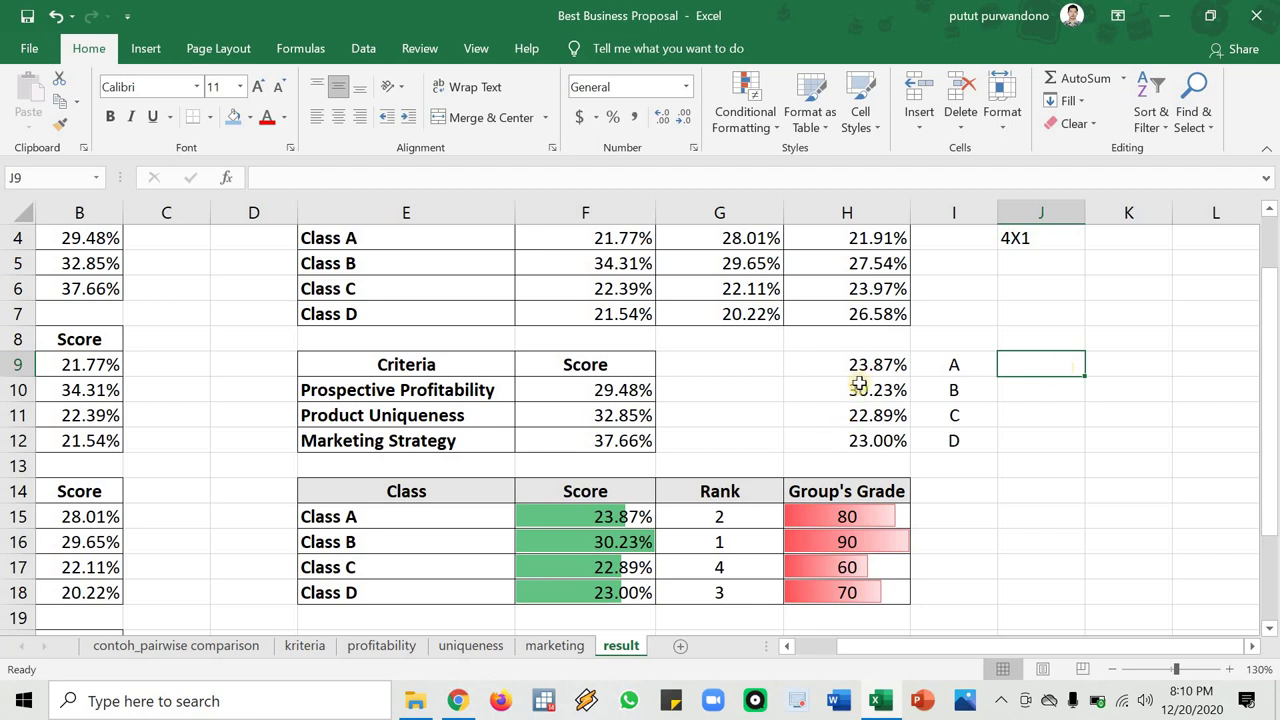
Apply red gradient data bars to the scores in H9:H12 and examine the score and label of class B
left_click_drag(860, 365, 874, 440)
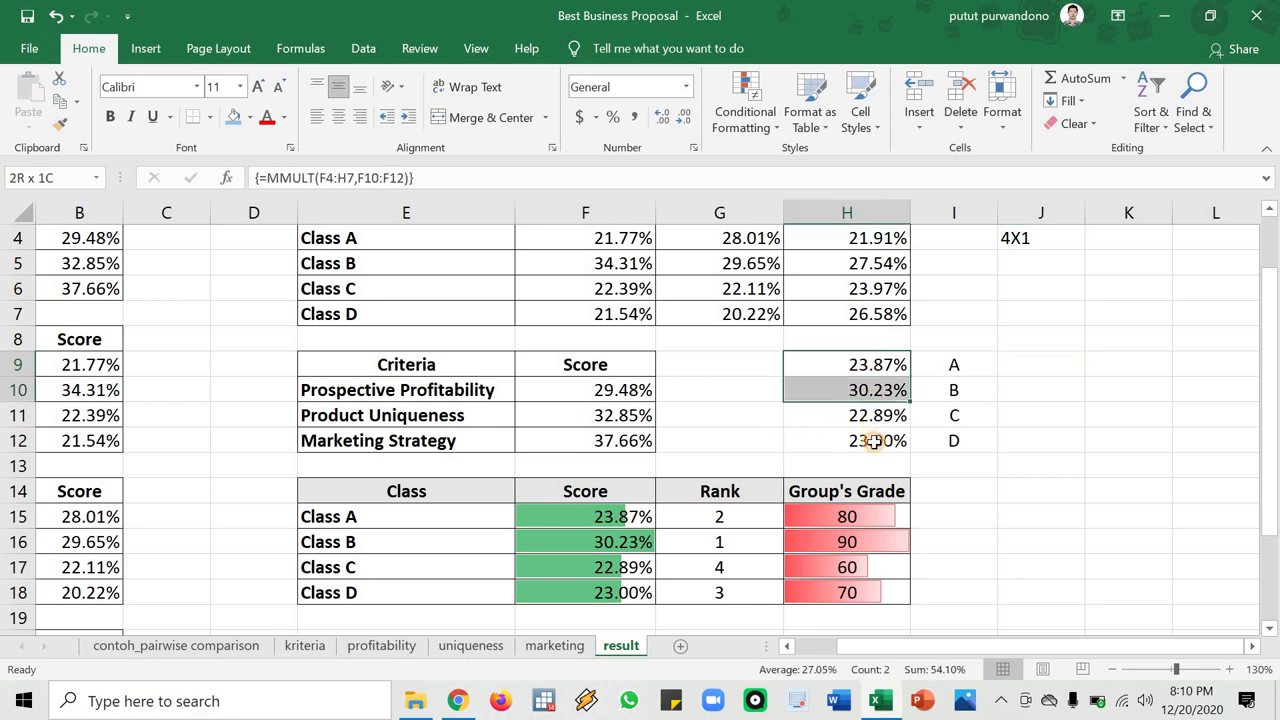
left_click(767, 132)
mouse_move(829, 252)
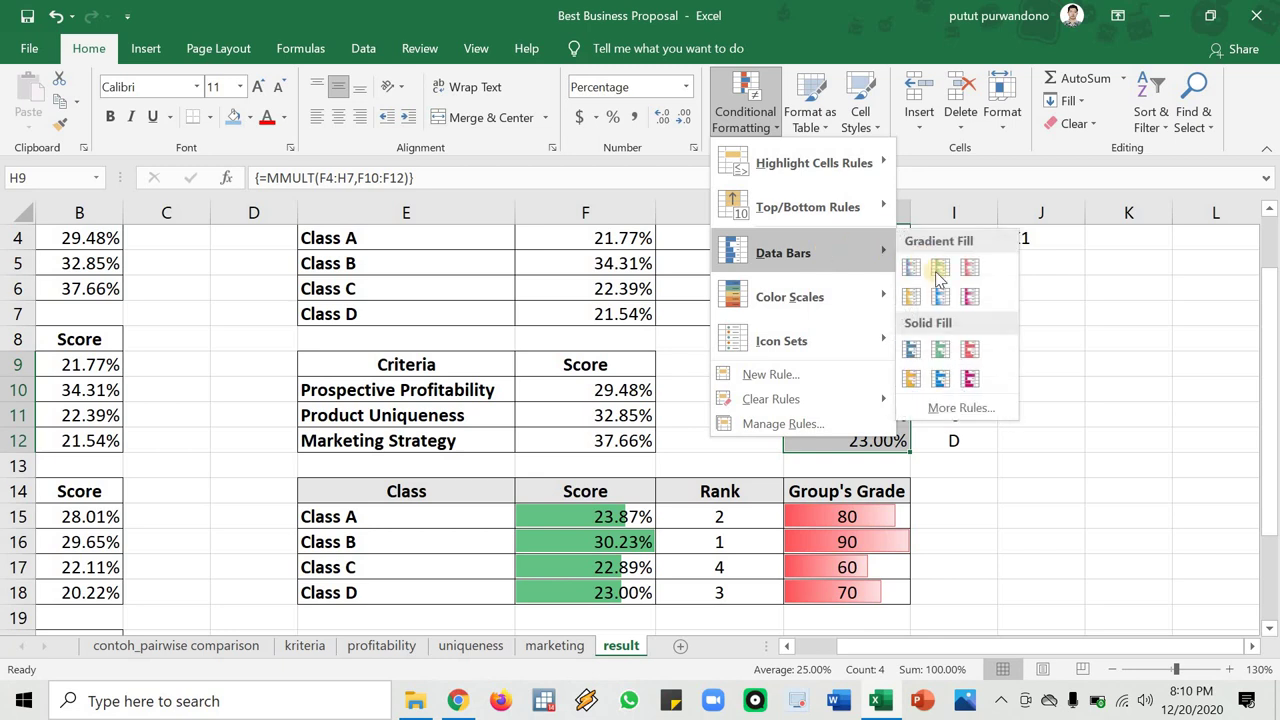
left_click(1052, 371)
left_click(896, 391)
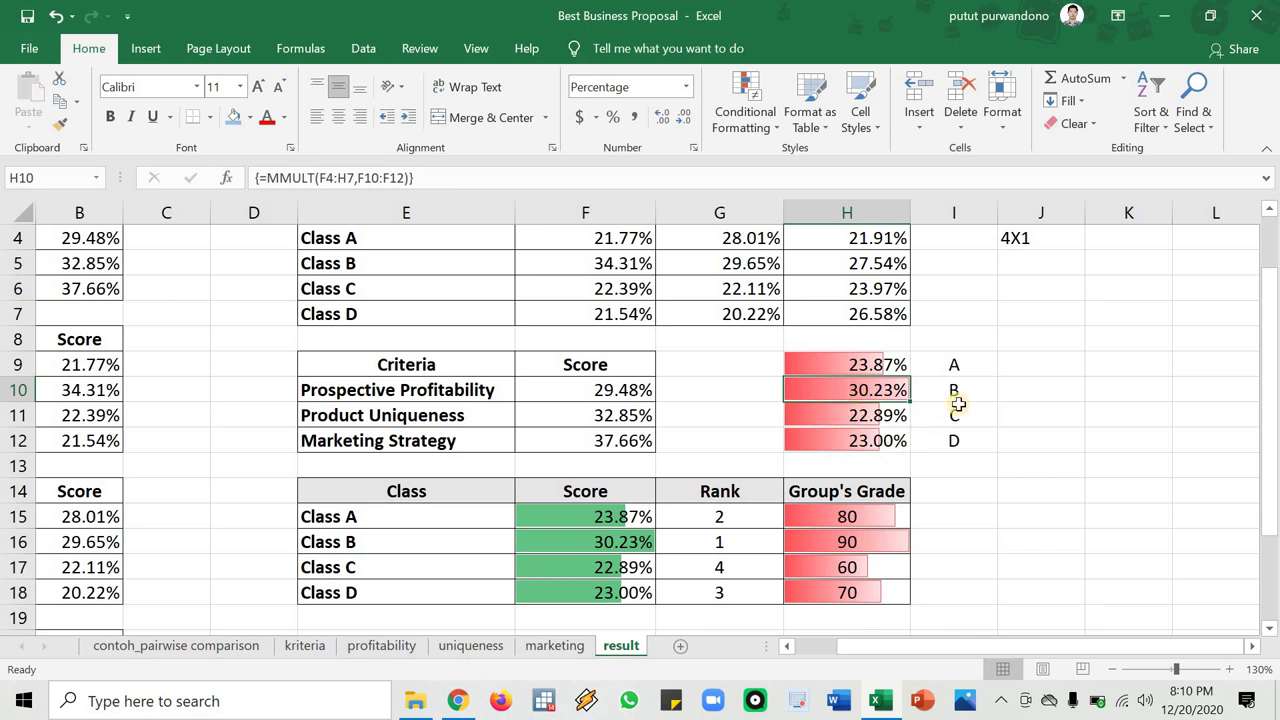
left_click(952, 399)
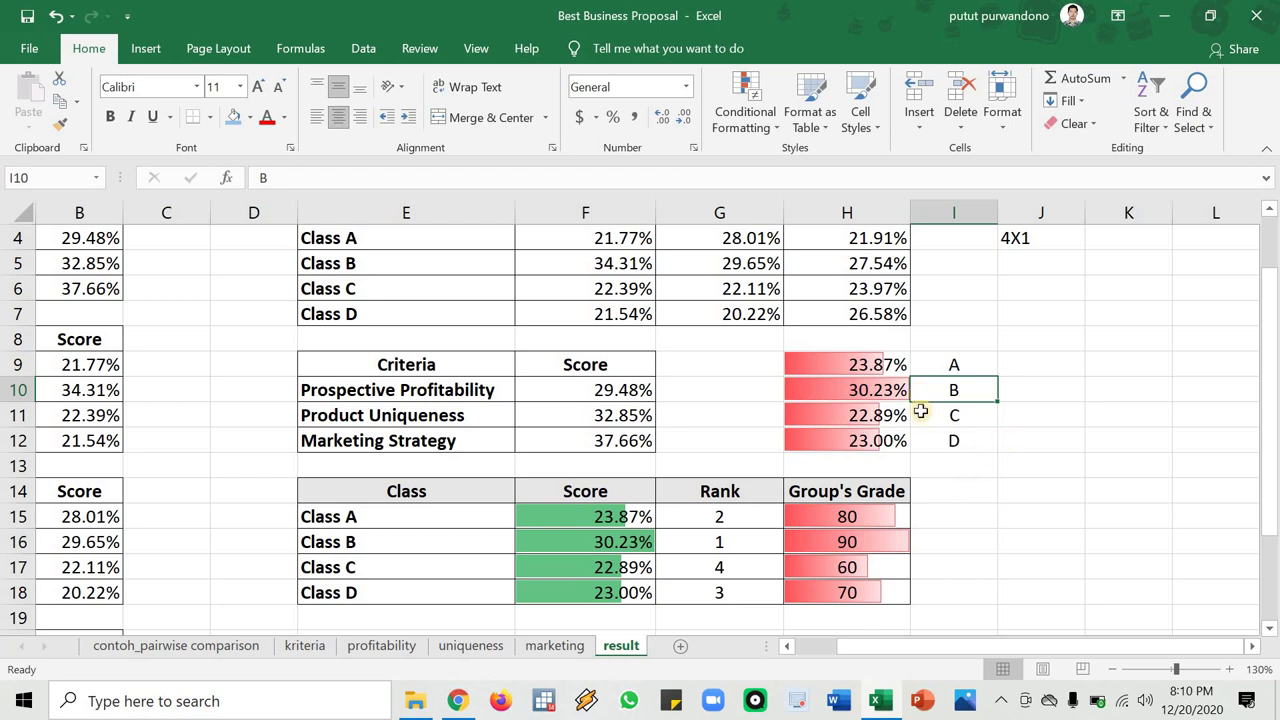
left_click(1090, 434)
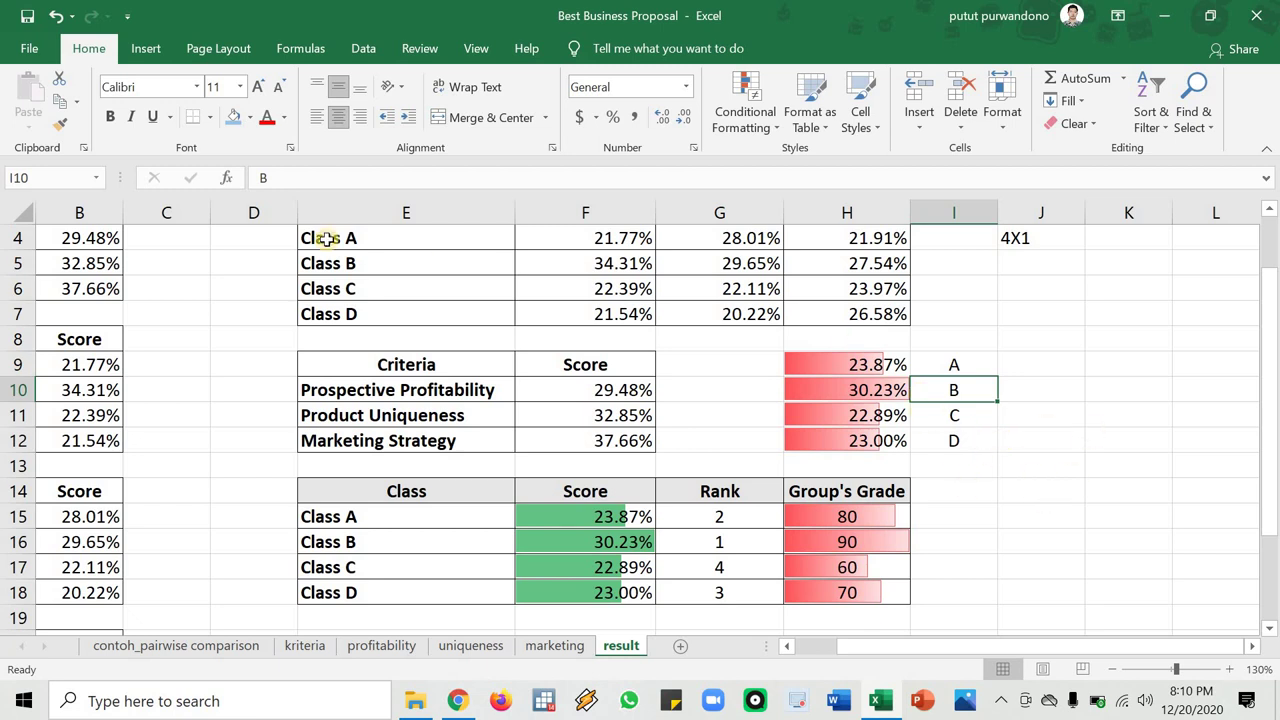
Clear the demonstration scores and class labels from cells H9:I12
left_click(70, 129)
left_click_drag(825, 362, 955, 445)
key("Delete")
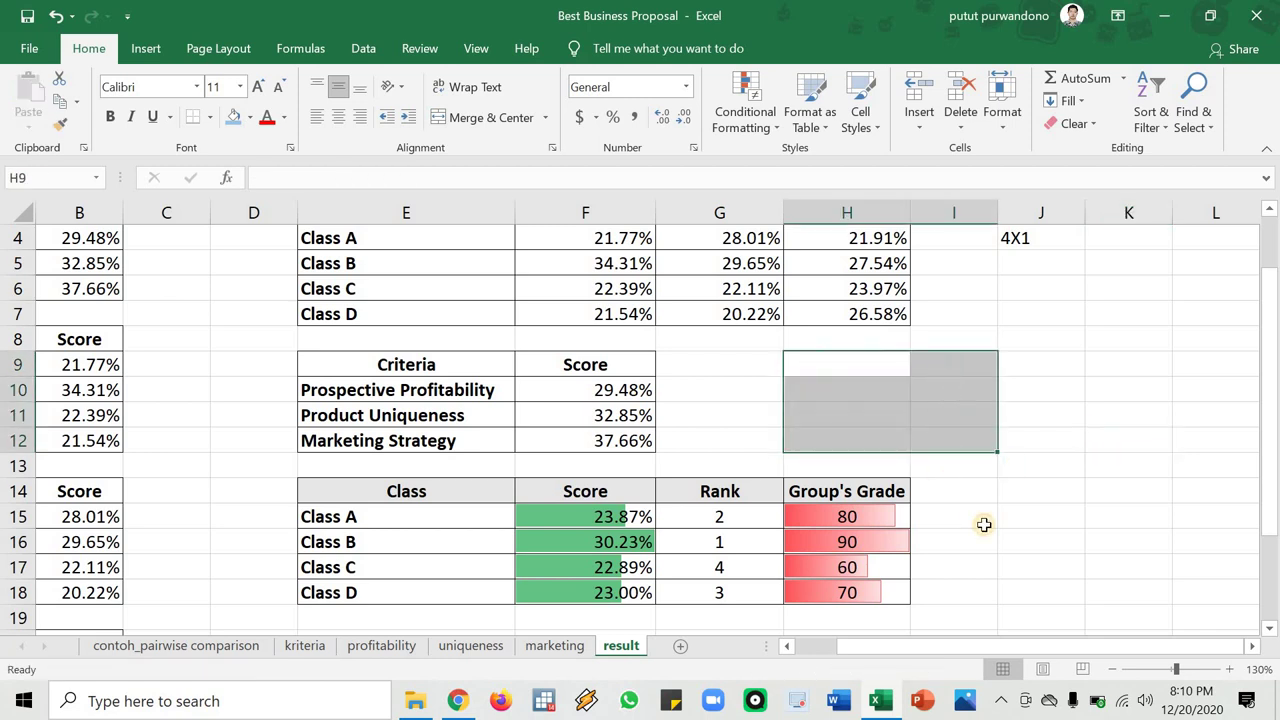
left_click(1057, 372)
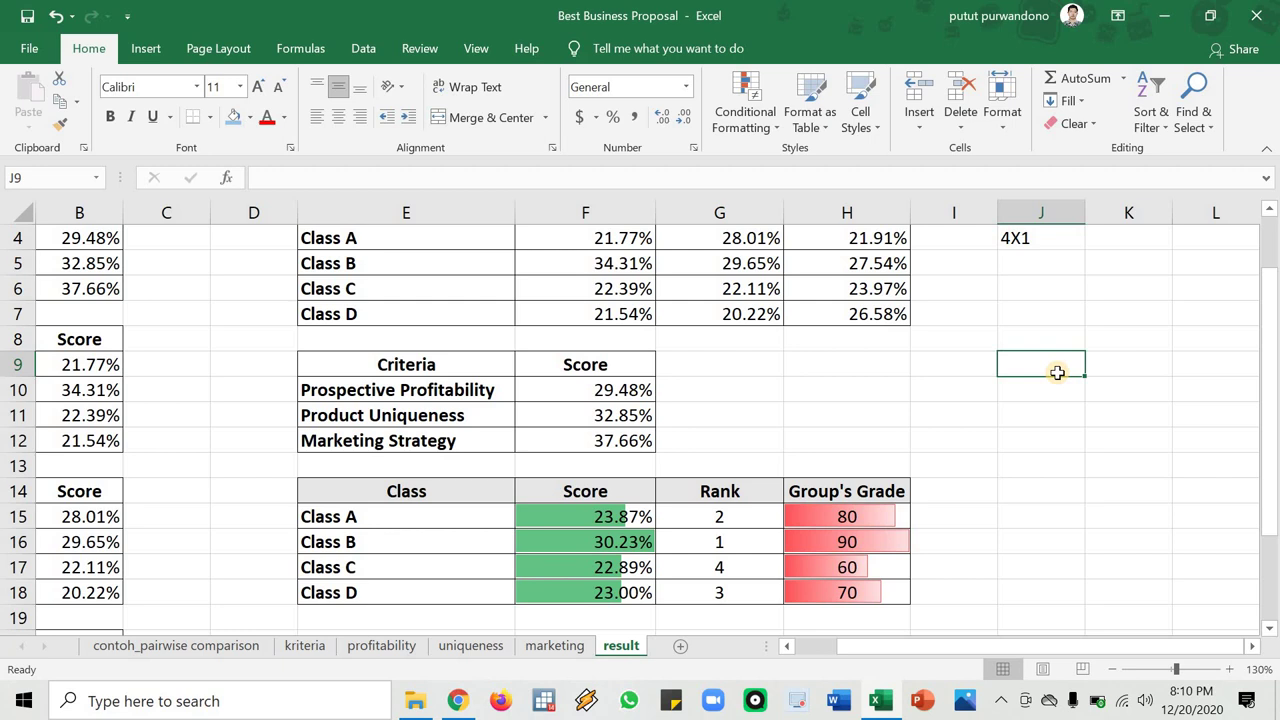
Select the class names and final scores in E15:F18 of the ranking table to examine them
scroll(1006, 437, "down", 2)
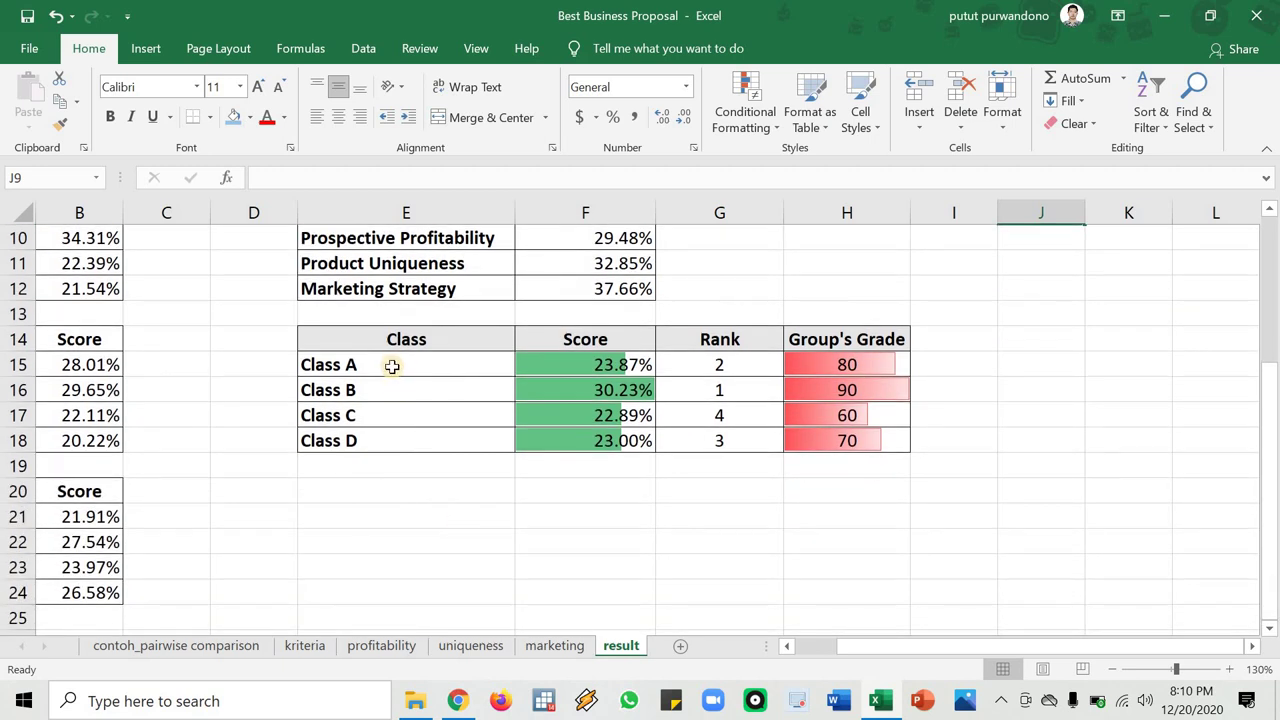
left_click_drag(392, 366, 590, 445)
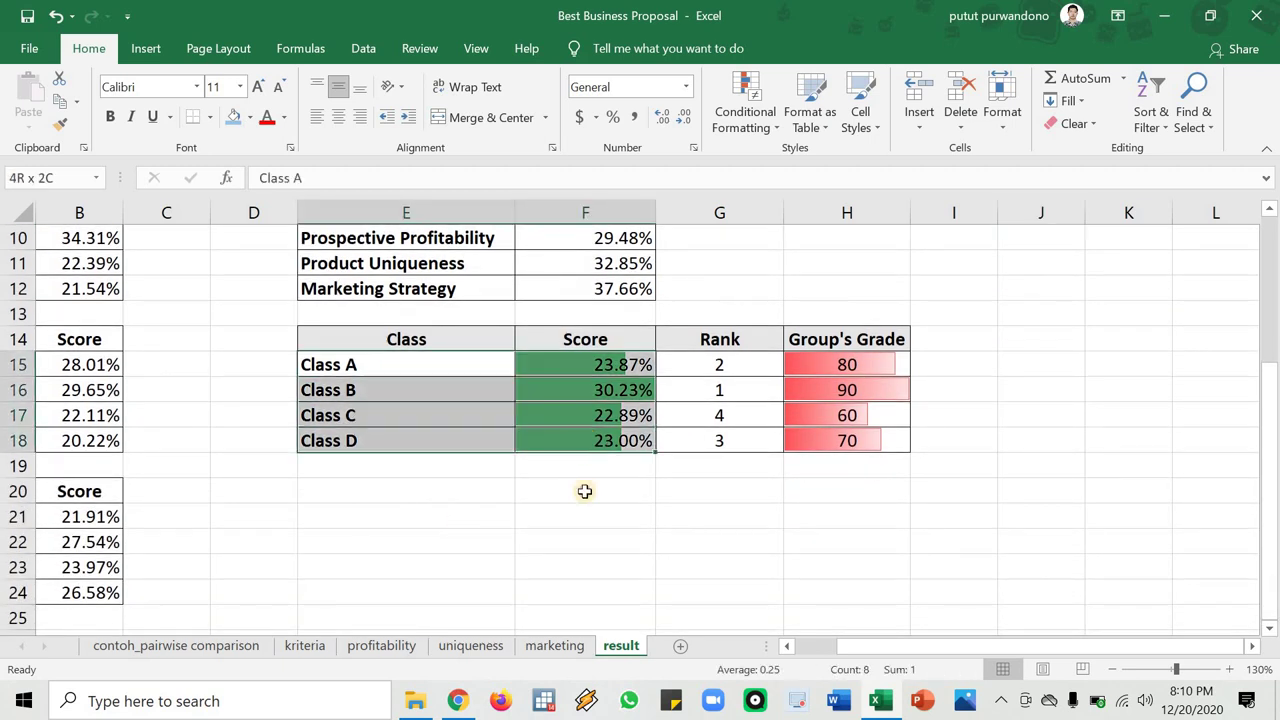